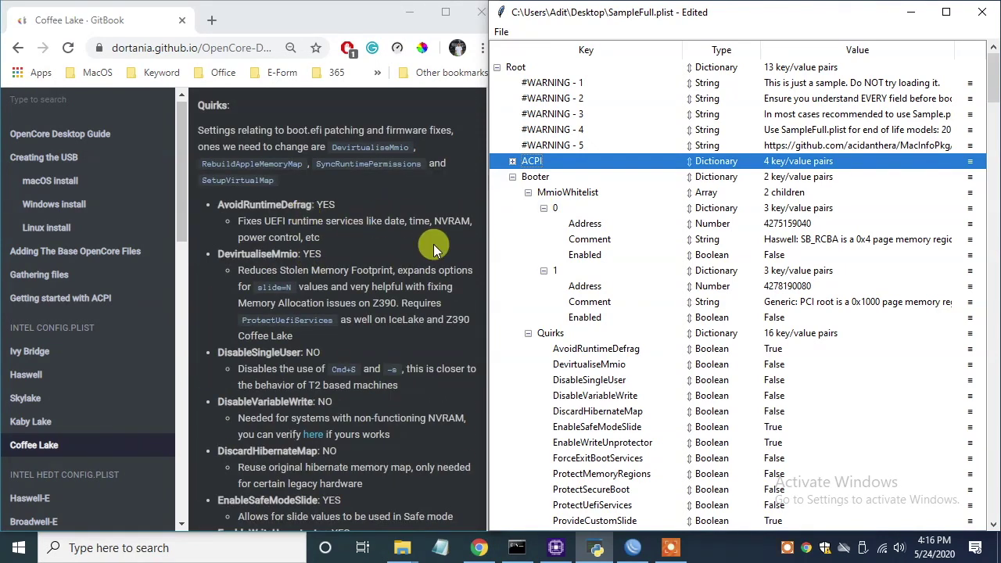
- Set the DevirtualiseMmio quirk under Booter > Quirks to True, following the Coffee Lake guide
left_click(610, 350)
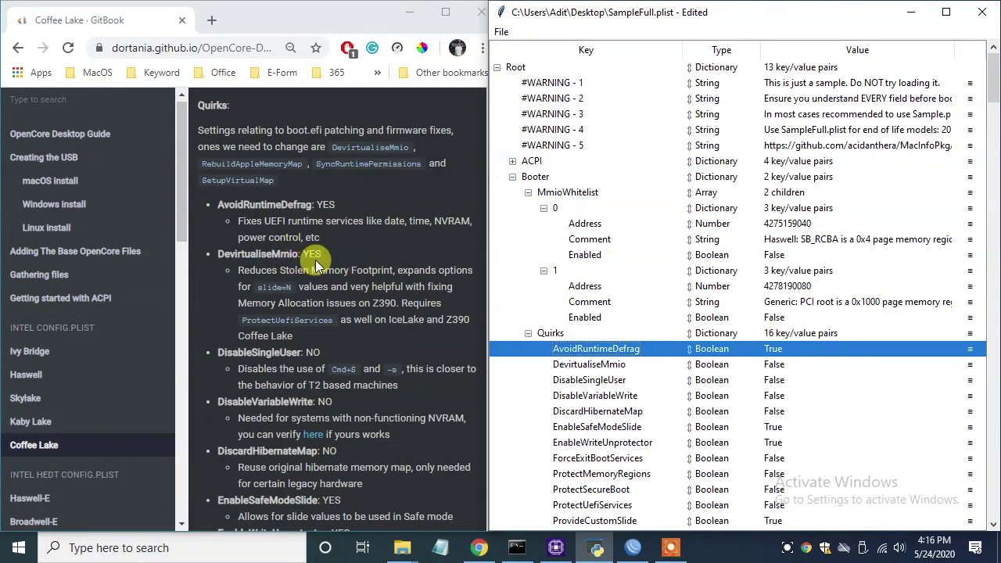
left_click(585, 365)
double_click(311, 253)
left_click(779, 366)
left_click(785, 373)
- Compare the Booter quirks from DisableSingleUser through EnableWriteUnprotector with the values listed in the guide
scroll(312, 352, "down", 1)
left_click(791, 380)
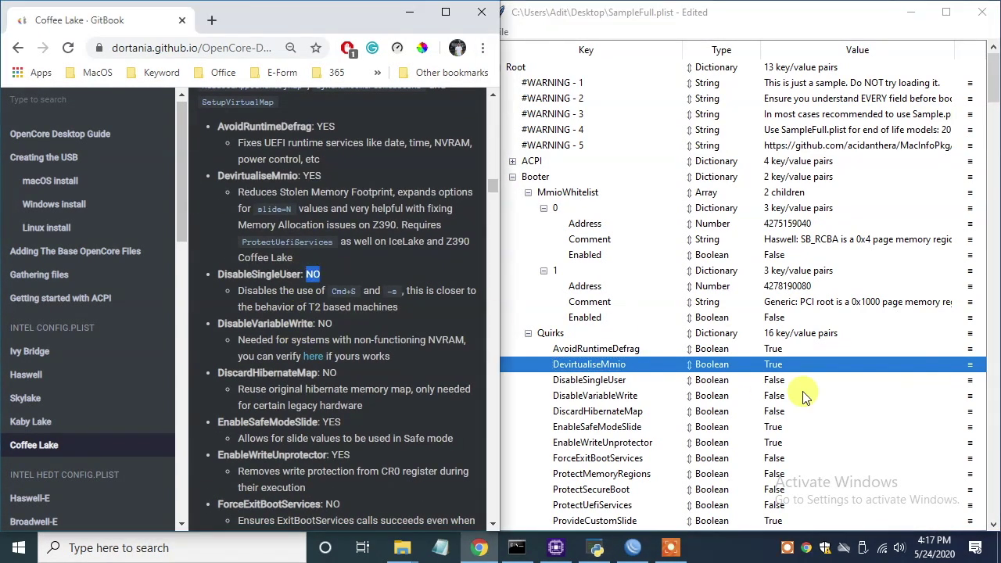
double_click(324, 323)
left_click(732, 395)
triple_click(324, 371)
left_click(768, 413)
triple_click(286, 421)
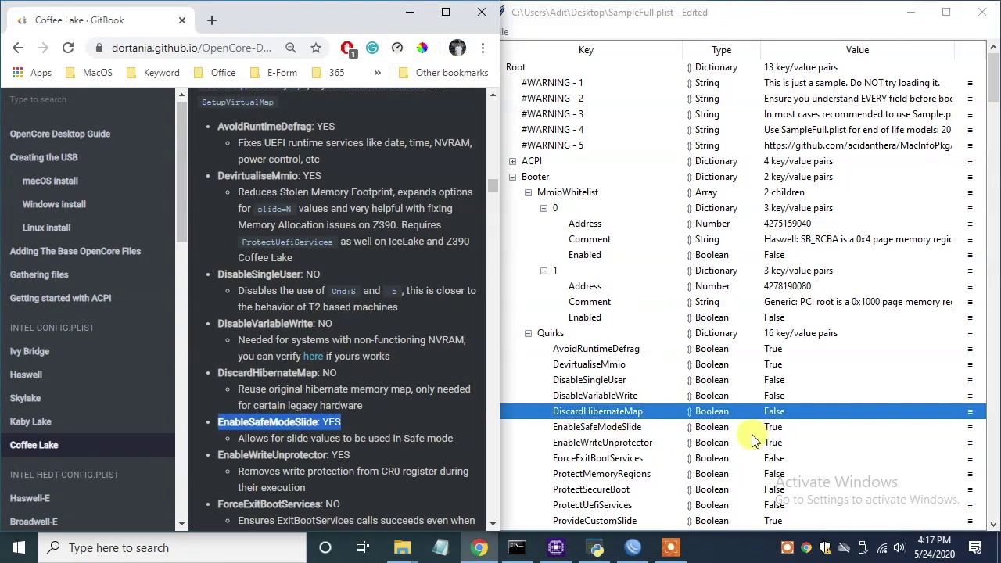
left_click(710, 427)
triple_click(338, 452)
scroll(307, 376, "down", 3)
left_click(742, 442)
- Compare the Booter quirks from ForceExitBootServices through ProvideCustomSlide with the values listed in the guide
triple_click(351, 269)
left_click(701, 461)
triple_click(330, 335)
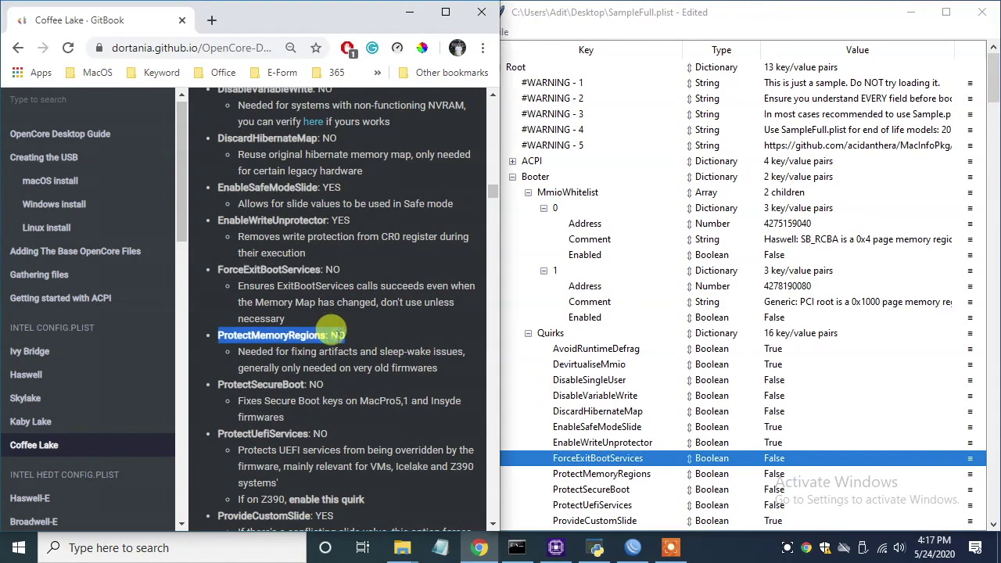
left_click(772, 474)
scroll(660, 387, "down", 2)
scroll(660, 387, "down", 2)
triple_click(291, 384)
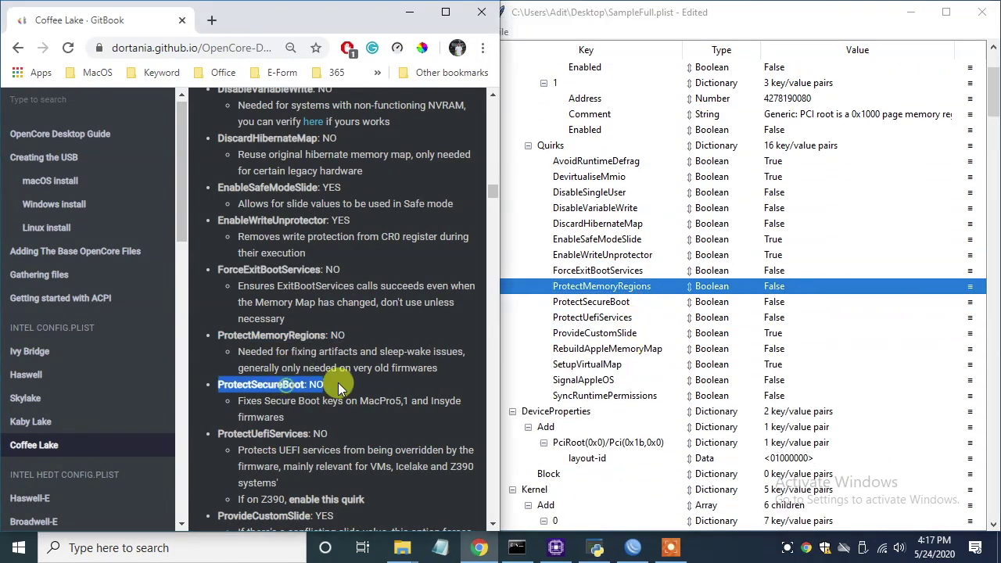
left_click(638, 301)
triple_click(311, 434)
left_click(591, 316)
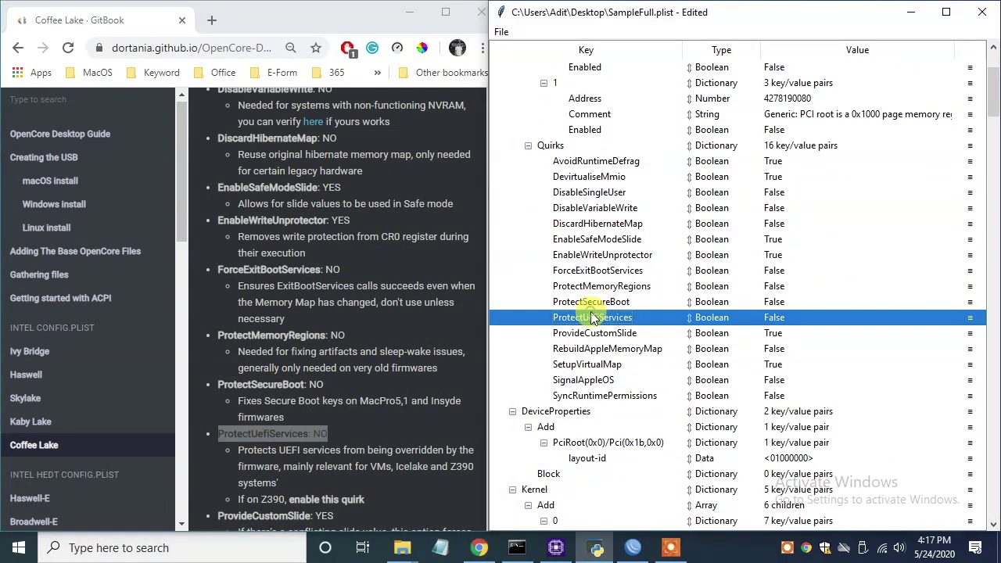
scroll(333, 437, "down", 1)
scroll(332, 439, "down", 3)
triple_click(273, 203)
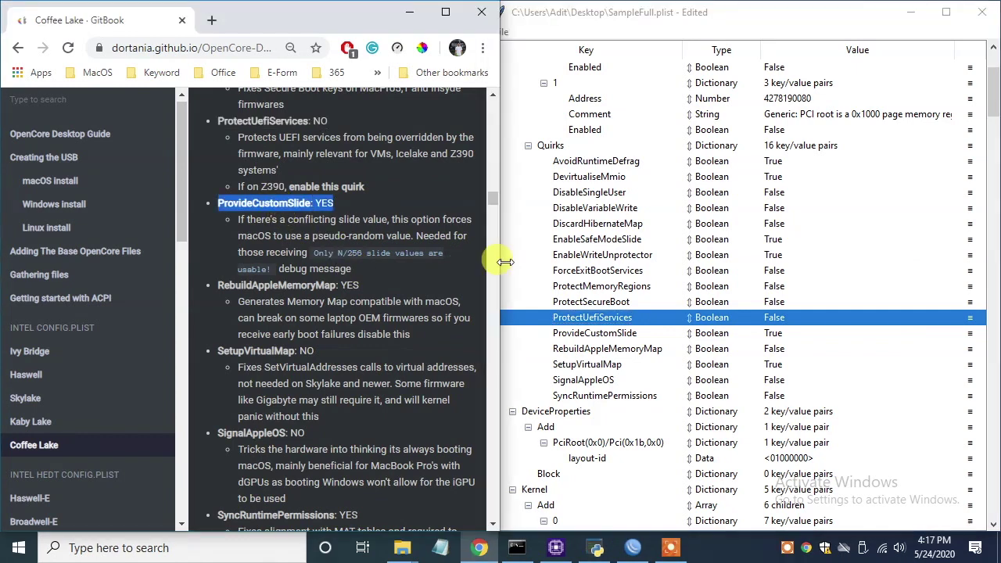
left_click(593, 332)
- Set the Booter quirk RebuildAppleMemoryMap to True and SetupVirtualMap to False, matching the guide
triple_click(294, 284)
left_click(602, 352)
double_click(786, 352)
triple_click(294, 349)
left_click(587, 365)
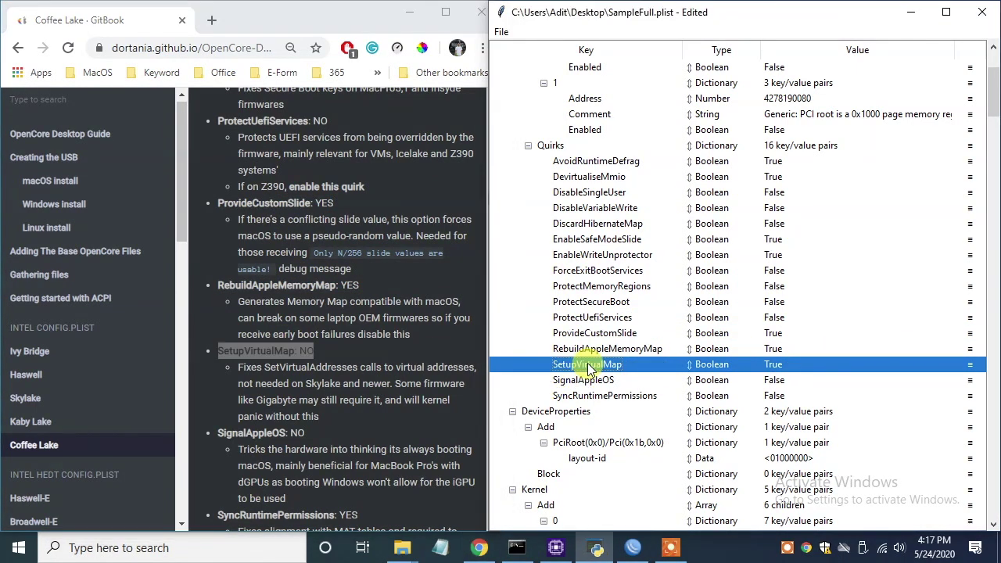
double_click(790, 366)
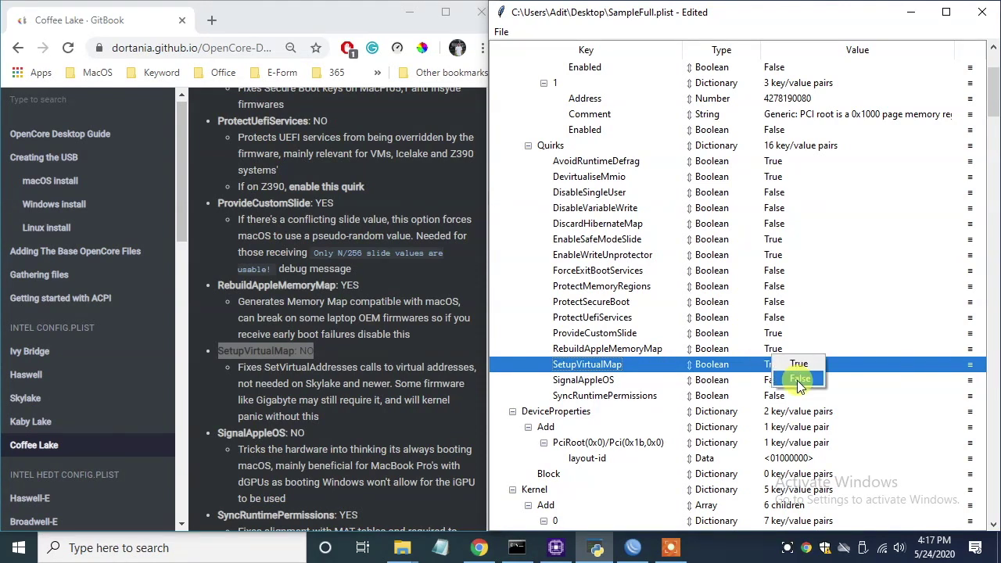
triple_click(296, 433)
scroll(352, 391, "down", 2)
left_click(626, 381)
double_click(296, 357)
double_click(774, 381)
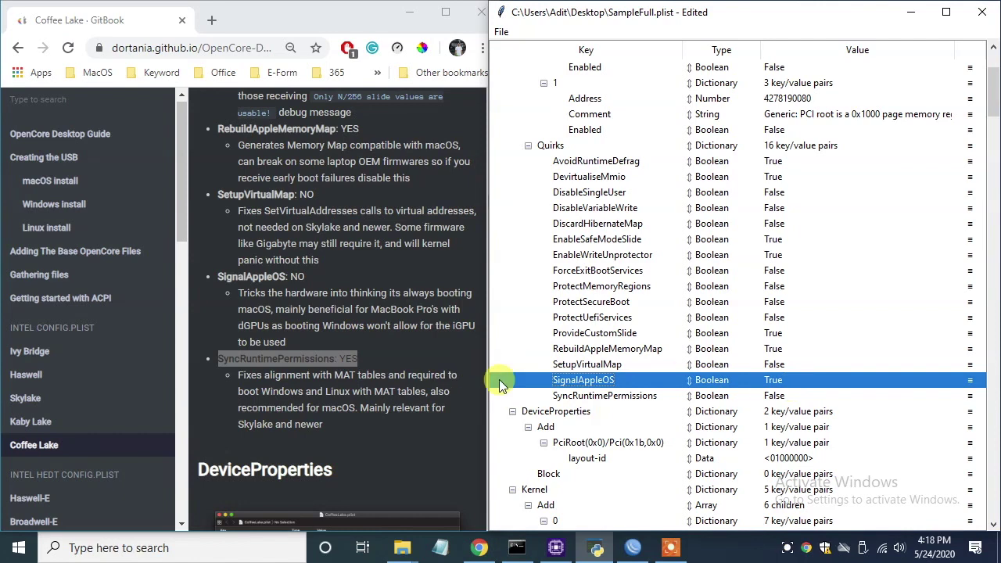
left_click(797, 395)
triple_click(311, 278)
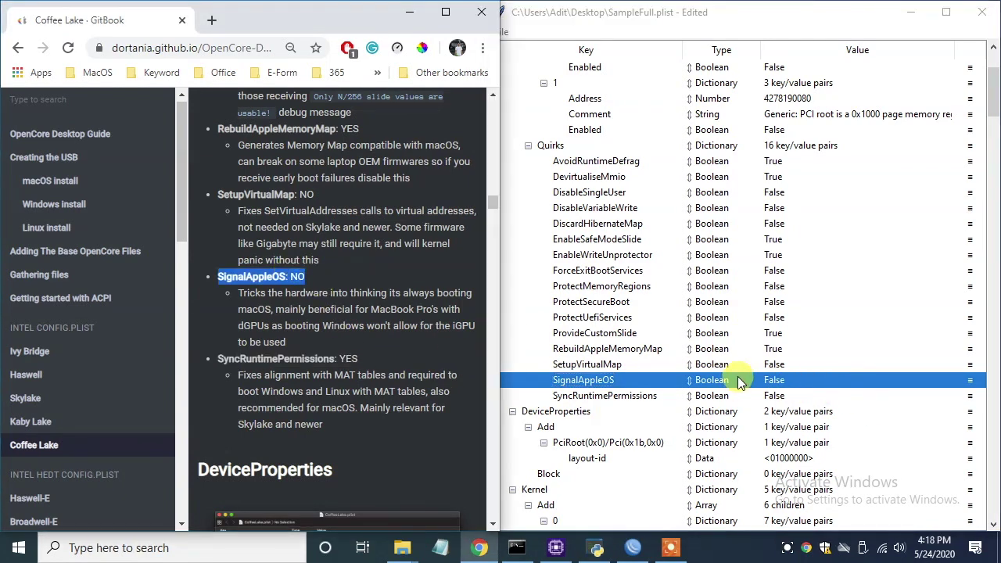
left_click(766, 366)
- Set the SyncRuntimePermissions quirk in the Booter section to True
left_click(616, 398)
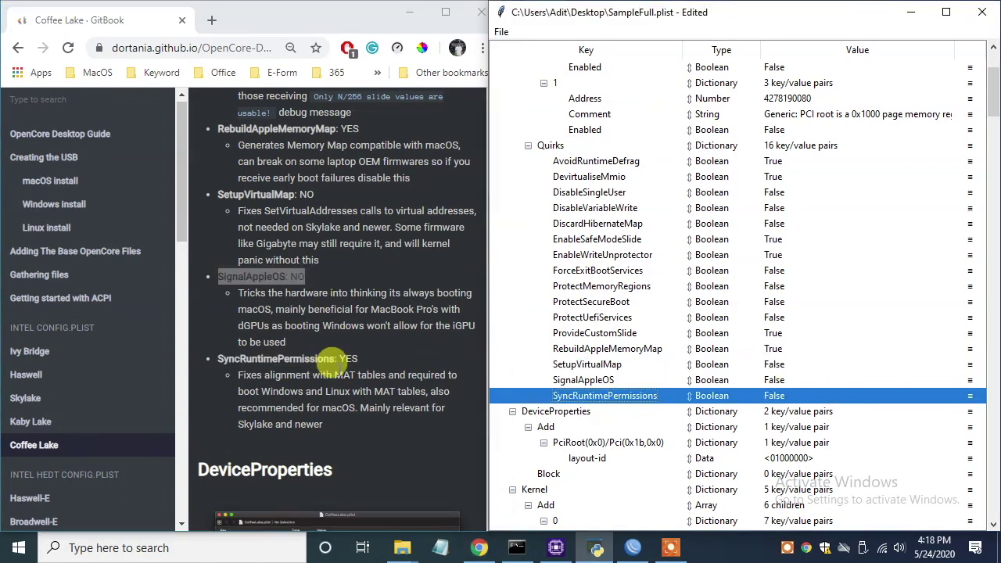
left_click(791, 404)
left_click(790, 410)
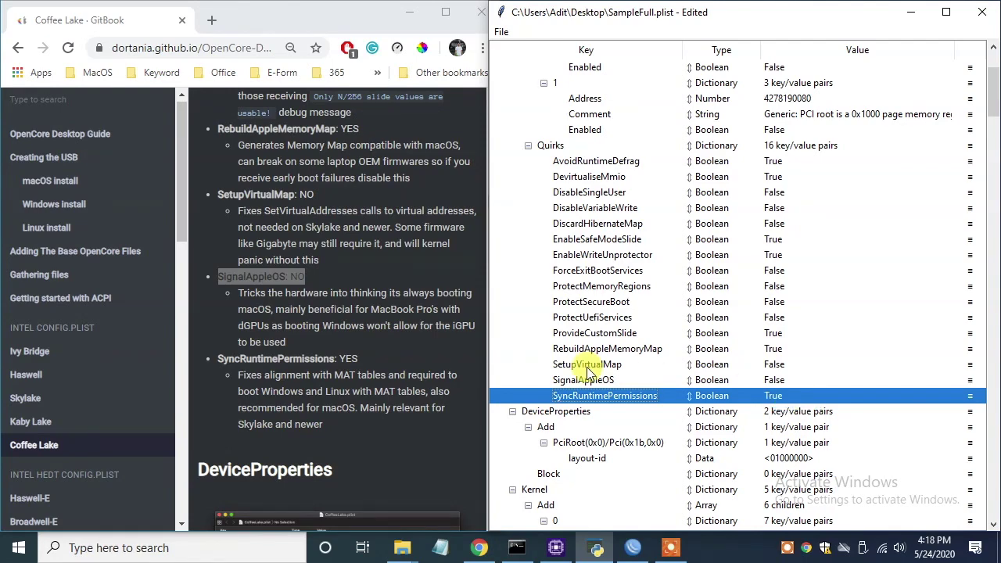
- Collapse the finished Booter section and select the DeviceProperties dictionary in the plist
scroll(376, 368, "down", 5)
scroll(540, 177, "up", 2)
left_click(530, 176)
scroll(546, 127, "up", 6)
left_click(513, 115)
scroll(335, 298, "up", 2)
double_click(258, 234)
left_click(556, 129)
- Collapse the PciRoot(0x0)/Pci(0x1b,0x0) entry under DeviceProperties > Add and find the device paths in the guide
scroll(290, 258, "down", 7)
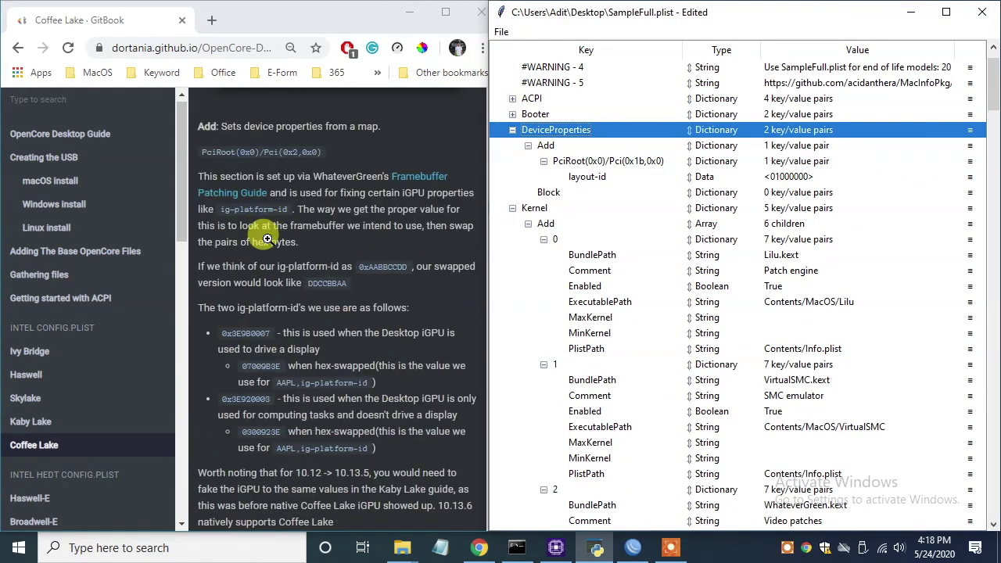
scroll(293, 234, "down", 4)
scroll(289, 265, "up", 2)
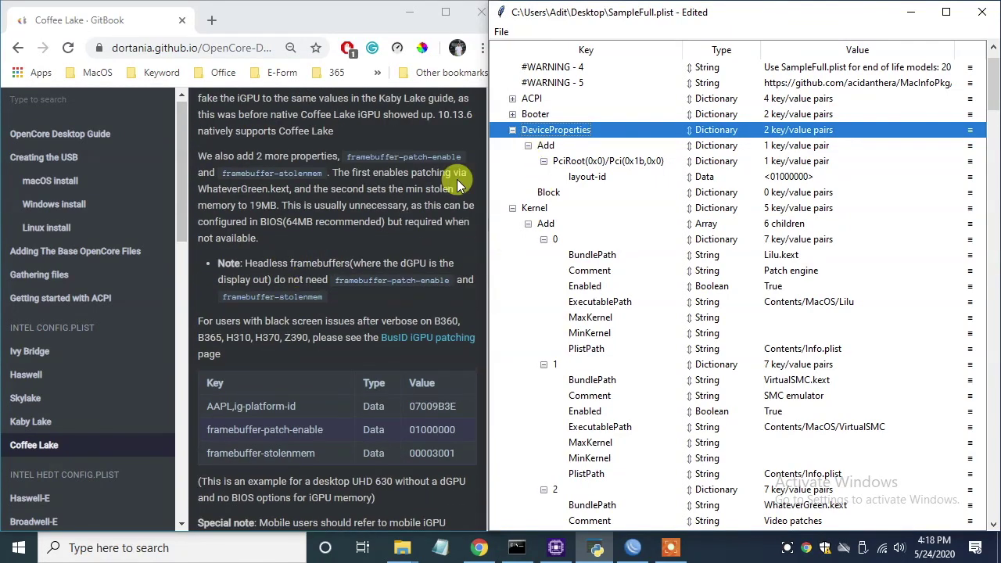
left_click(543, 161)
key("Left")
left_click(355, 273)
scroll(355, 273, "down", 2)
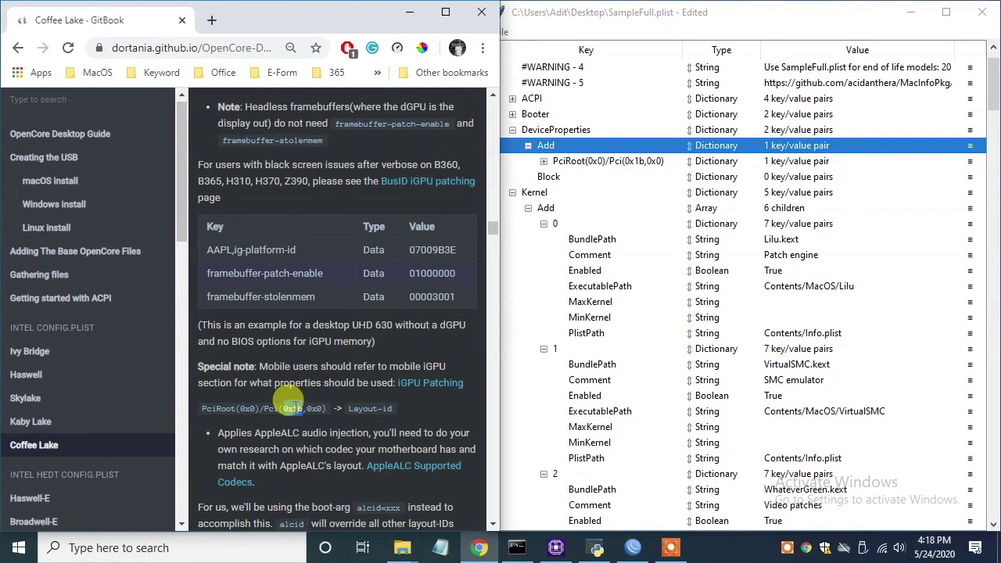
- Try to add a second dictionary named PciRoot(0x0)/Pci(0x1b,0x0) under DeviceProperties > Add, using the path copied from the guide
left_click_drag(323, 407, 200, 408)
right_click(228, 408)
left_click(253, 418)
left_click(576, 144)
right_click(547, 145)
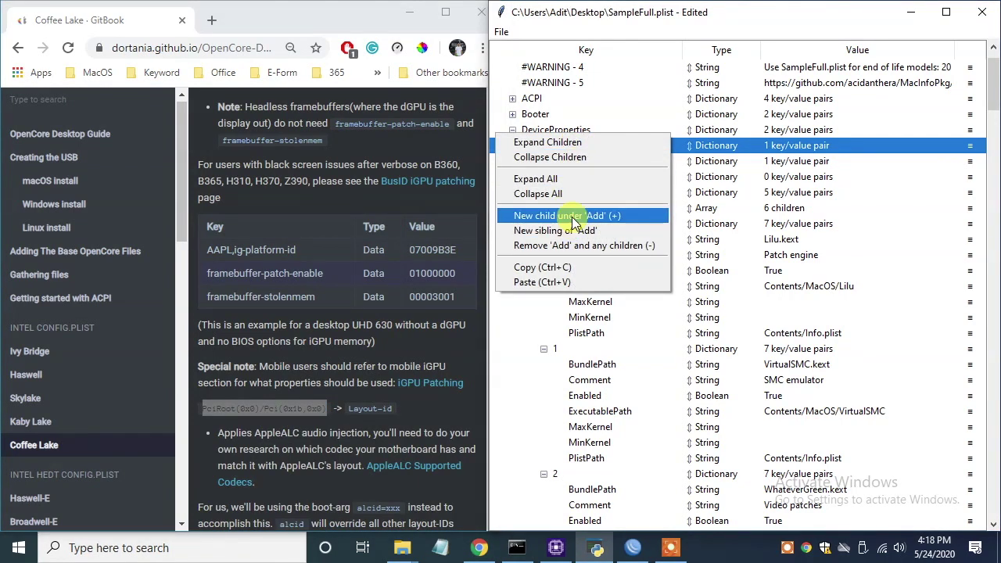
left_click(567, 216)
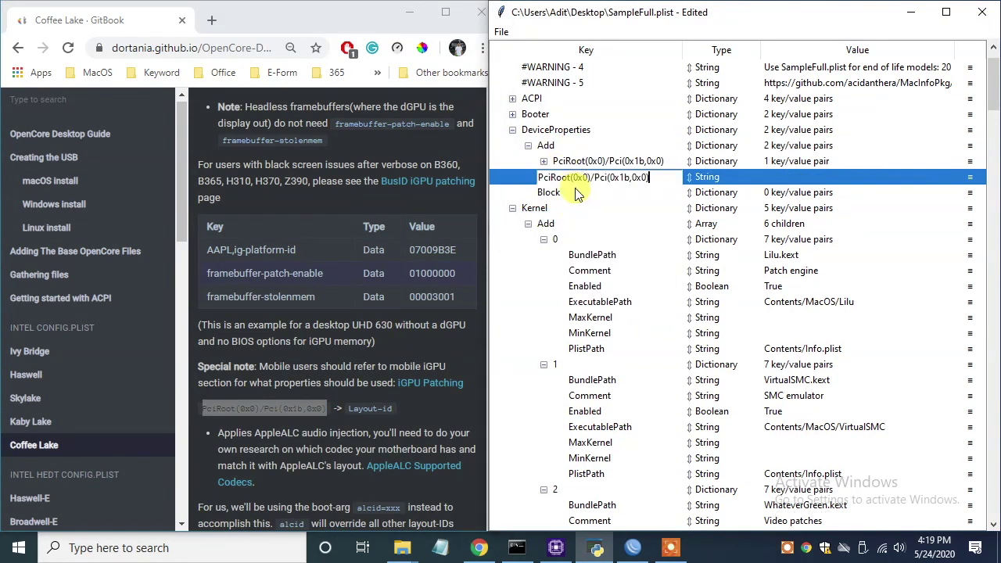
left_click(708, 177)
left_click(708, 173)
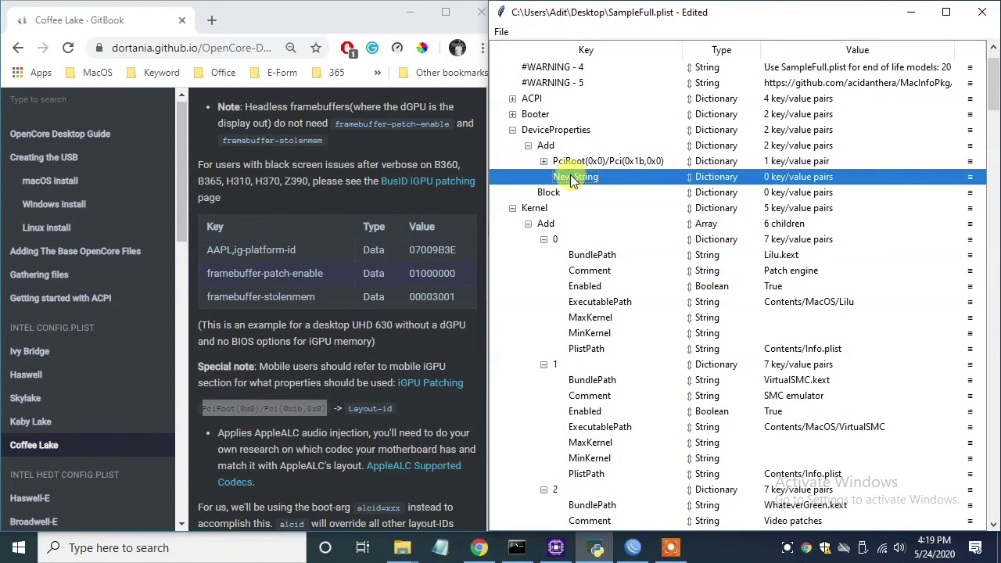
key("ctrl+v")
key("Return")
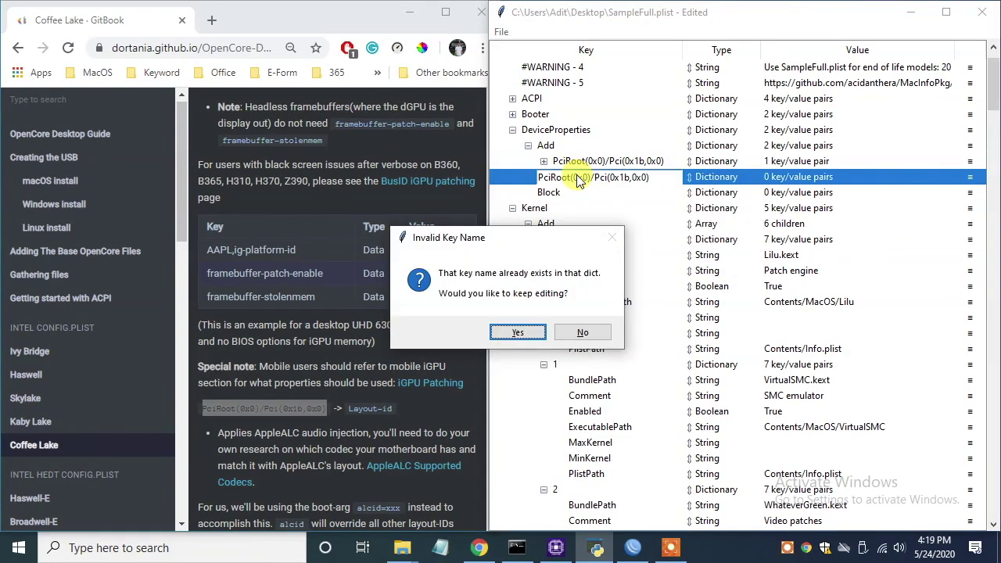
left_click(582, 333)
- Examine the guide's enlarged CoffeeLake.plist screenshot for the entries needed under DeviceProperties > Add
scroll(352, 328, "down", 5)
scroll(422, 317, "up", 12)
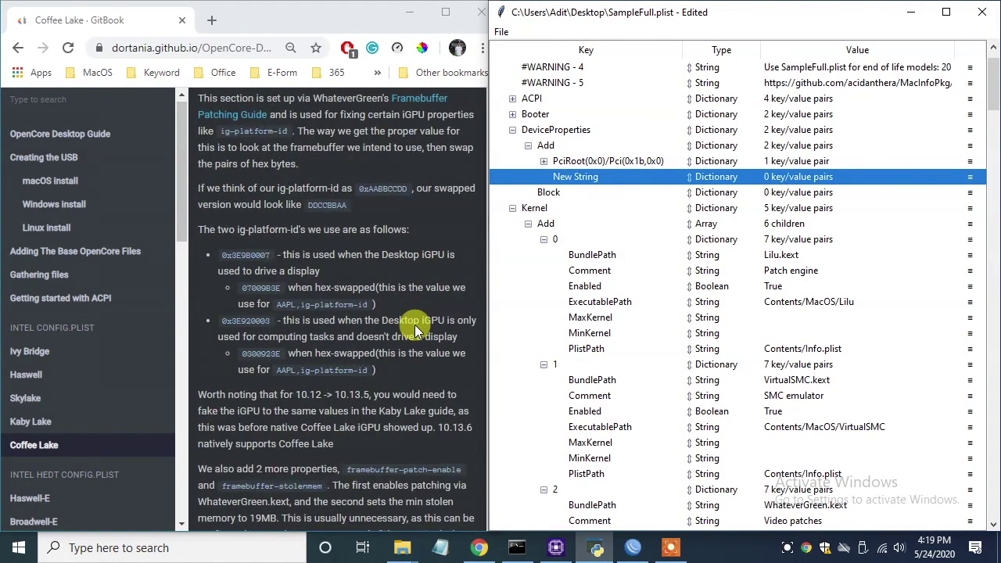
left_click(336, 262)
left_click(336, 262)
left_click(544, 162)
left_click(545, 162)
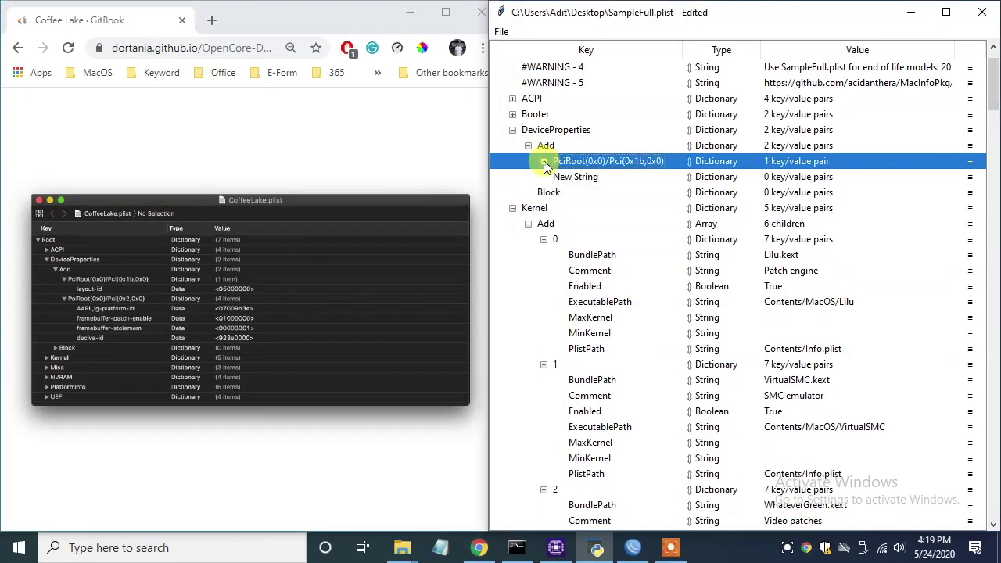
left_click(392, 227)
- Add a child of type Dictionary named PciRoot(0x0)/Pci(0x2,0x0) under DeviceProperties > Add
right_click(545, 145)
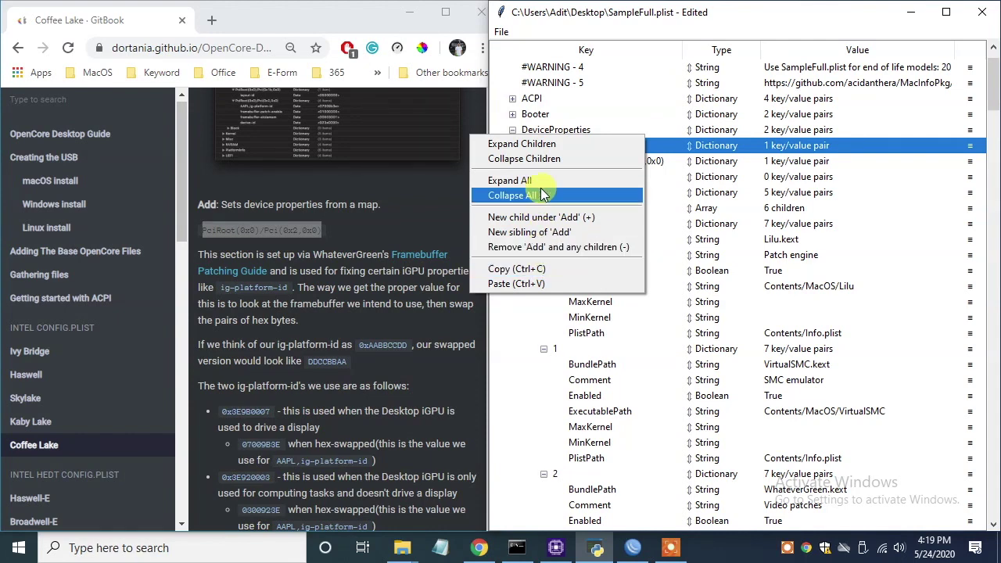
left_click(547, 145)
right_click(551, 129)
left_click(704, 130)
left_click(531, 147)
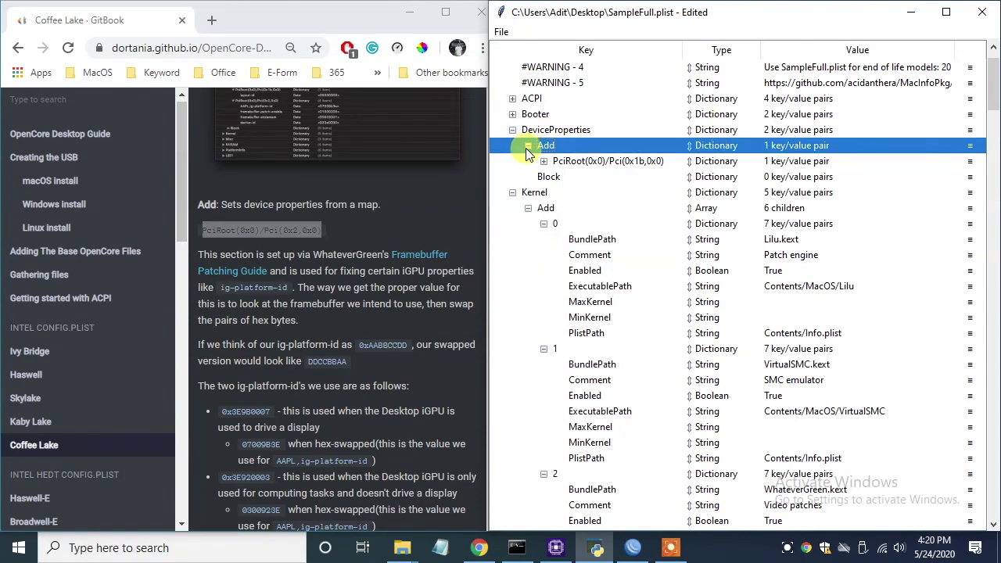
right_click(529, 153)
left_click(569, 232)
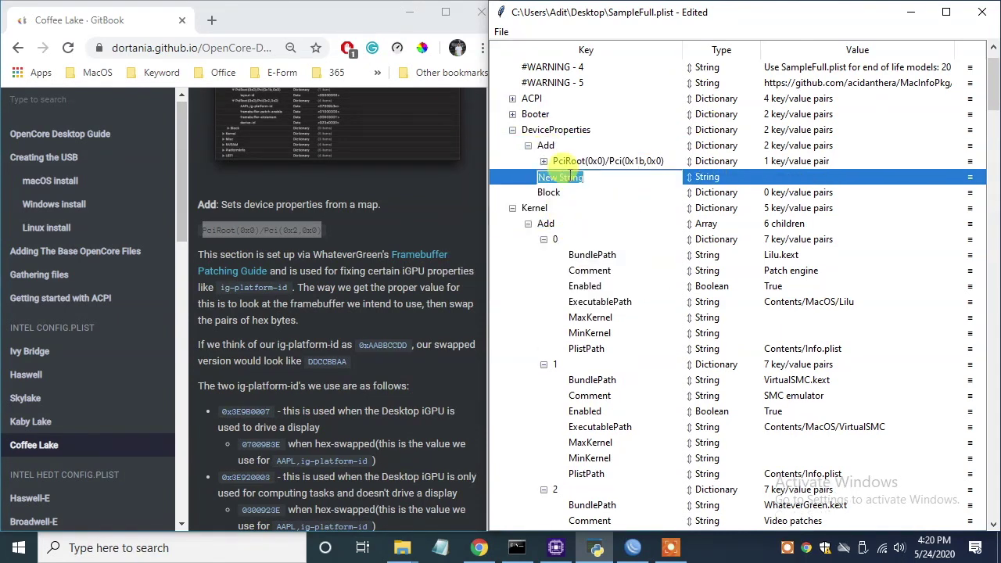
left_click(704, 176)
left_click(718, 180)
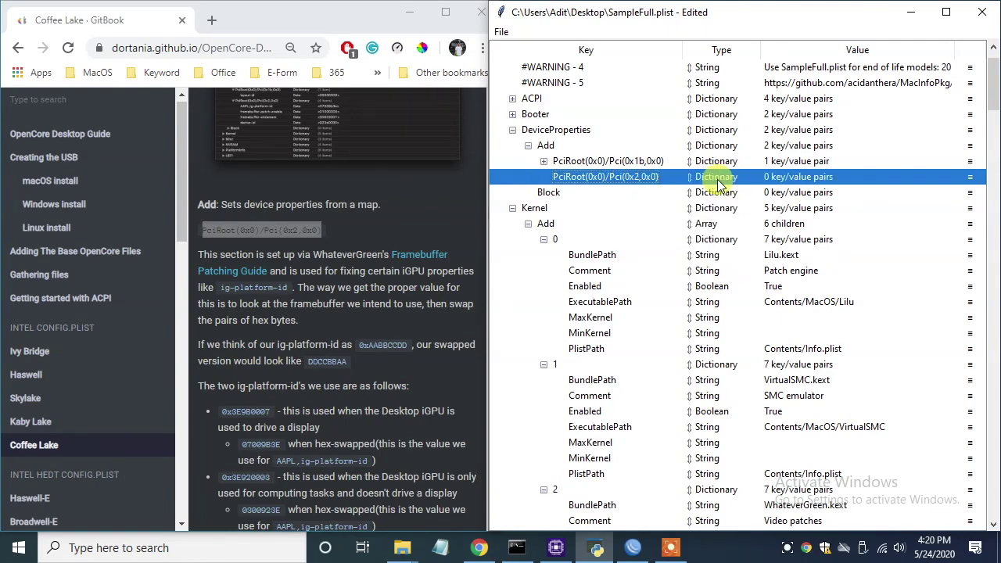
- Add an AAPL,ig-platform-id key of type Data under PciRoot(0x0)/Pci(0x2,0x0), copying the key name from the guide
scroll(305, 297, "down", 8)
triple_click(273, 328)
key("ctrl+c")
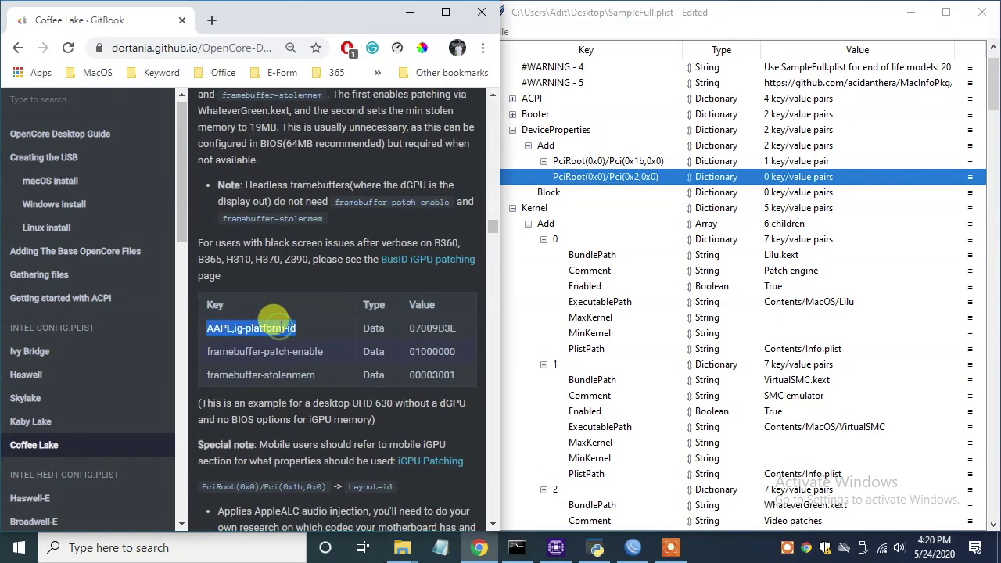
right_click(618, 176)
left_click(595, 249)
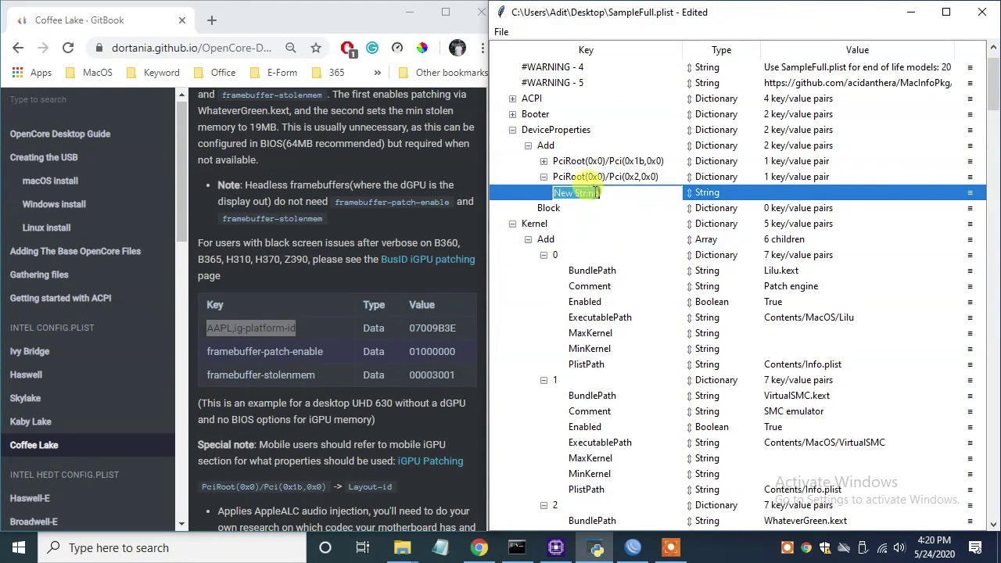
key("ctrl+v")
left_click(702, 198)
left_click(707, 240)
- Set the AAPL,ig-platform-id value to 07009B3E, copied from the guide's table
double_click(432, 328)
key("ctrl+c")
double_click(781, 192)
key("ctrl+v")
- Add a framebuffer-patch-enable key of type Data under PciRoot(0x0)/Pci(0x2,0x0)
triple_click(313, 351)
right_click(593, 179)
left_click(592, 255)
left_click(707, 208)
left_click(708, 248)
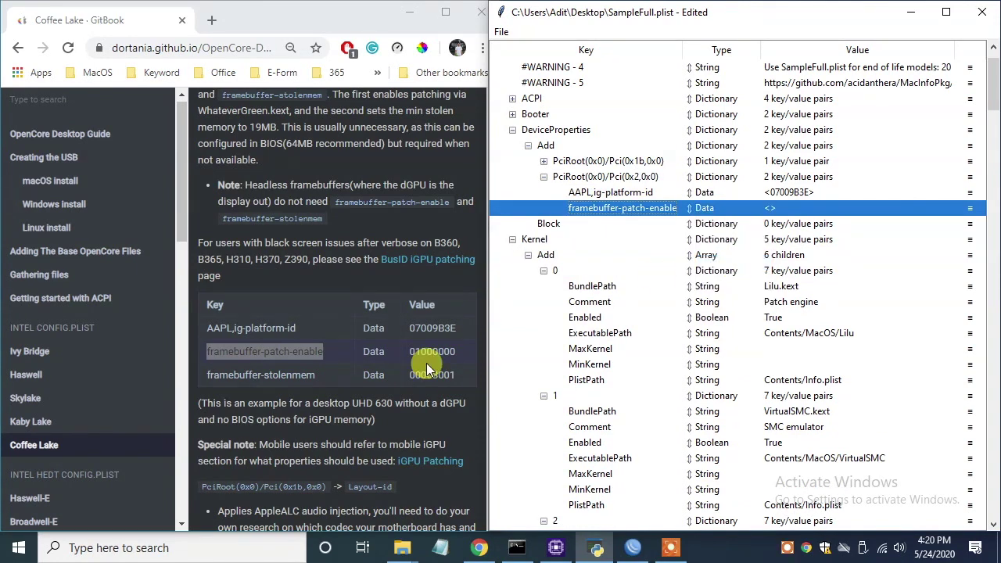
- Set the framebuffer-patch-enable value to 01000000, copied from the guide's table
double_click(432, 351)
key("ctrl+c")
double_click(782, 208)
key("ctrl+v")
- Add a framebuffer-stolenmem key of type Data under PciRoot(0x0)/Pci(0x2,0x0)
triple_click(297, 375)
right_click(618, 208)
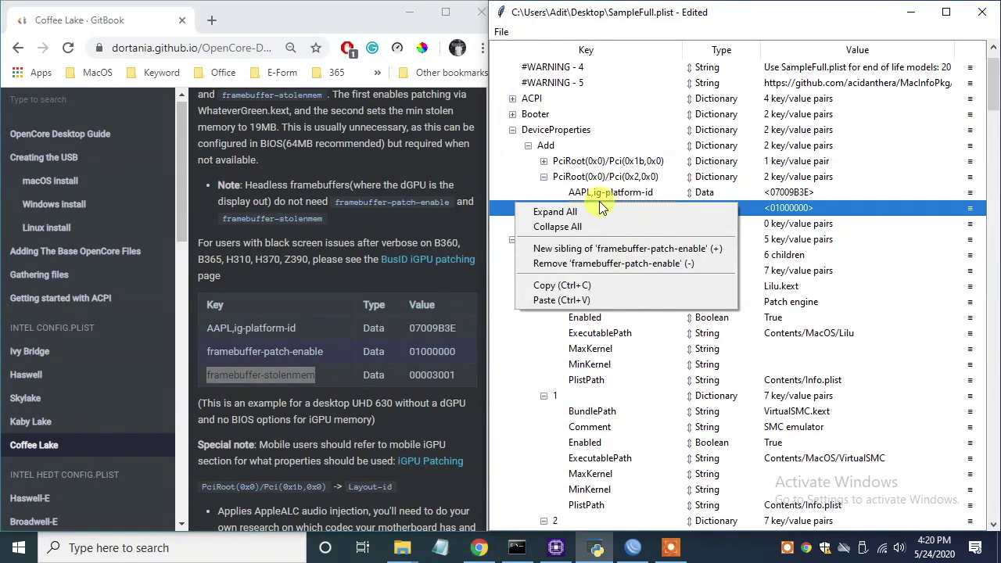
right_click(606, 177)
left_click(592, 251)
key("ctrl+v")
left_click(707, 223)
left_click(708, 270)
- Set the framebuffer-stolenmem value to 00003001, copied from the guide's table
double_click(433, 375)
double_click(786, 222)
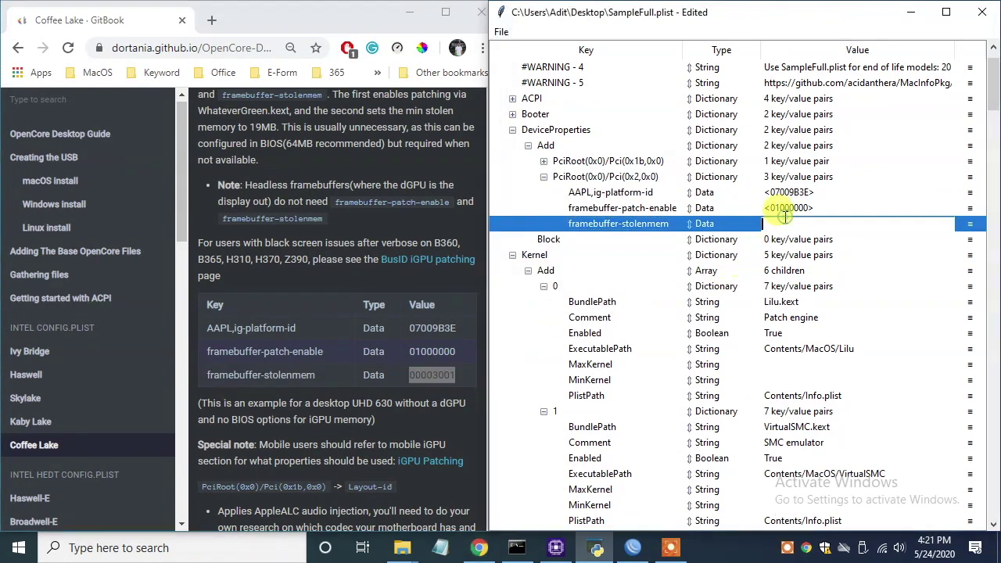
left_click(351, 395)
- Expand the PciRoot(0x0)/Pci(0x1b,0x0) entry and check its layout-id against the guide's audio injection notes
scroll(207, 401, "down", 3)
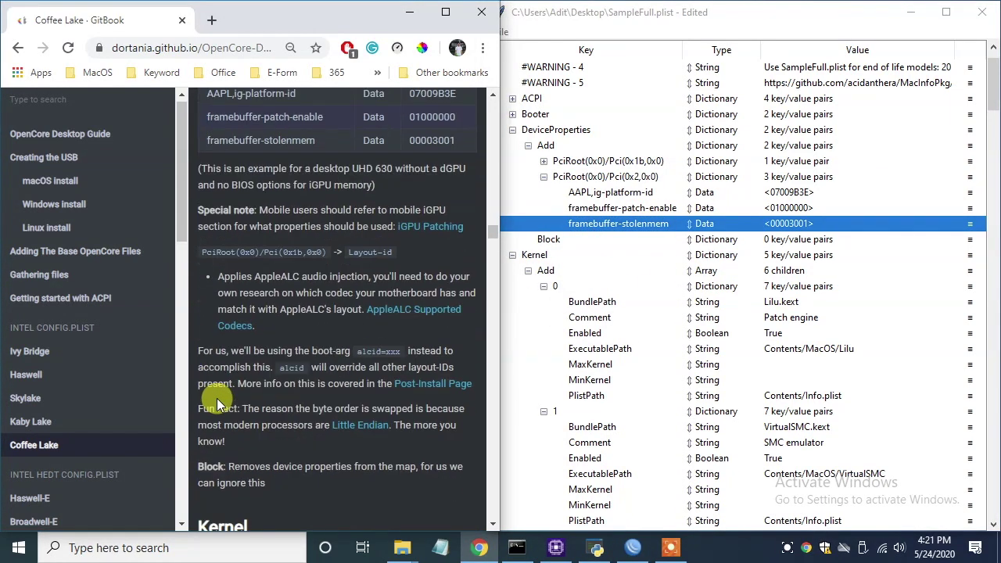
left_click(544, 161)
scroll(436, 323, "down", 4)
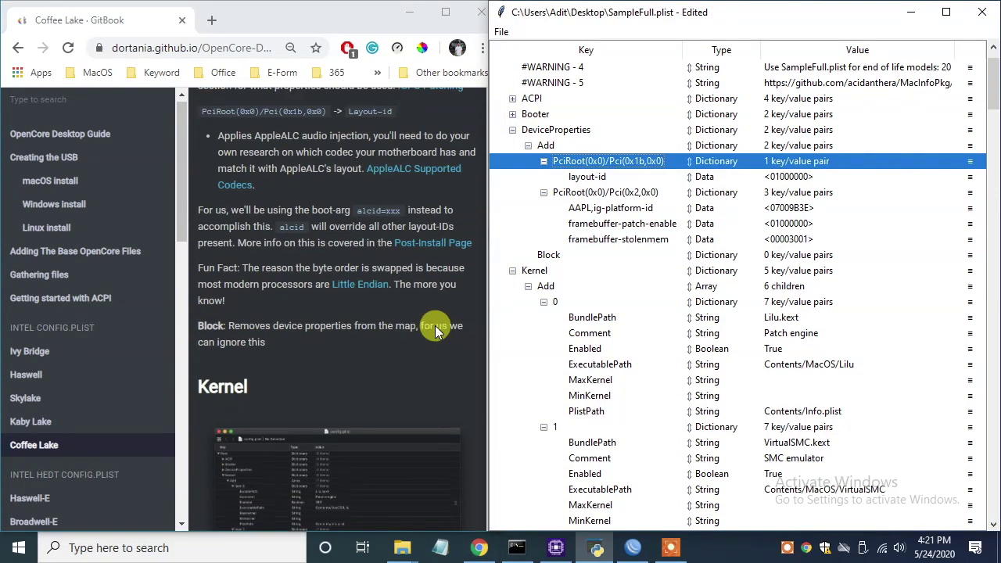
scroll(342, 262, "up", 1)
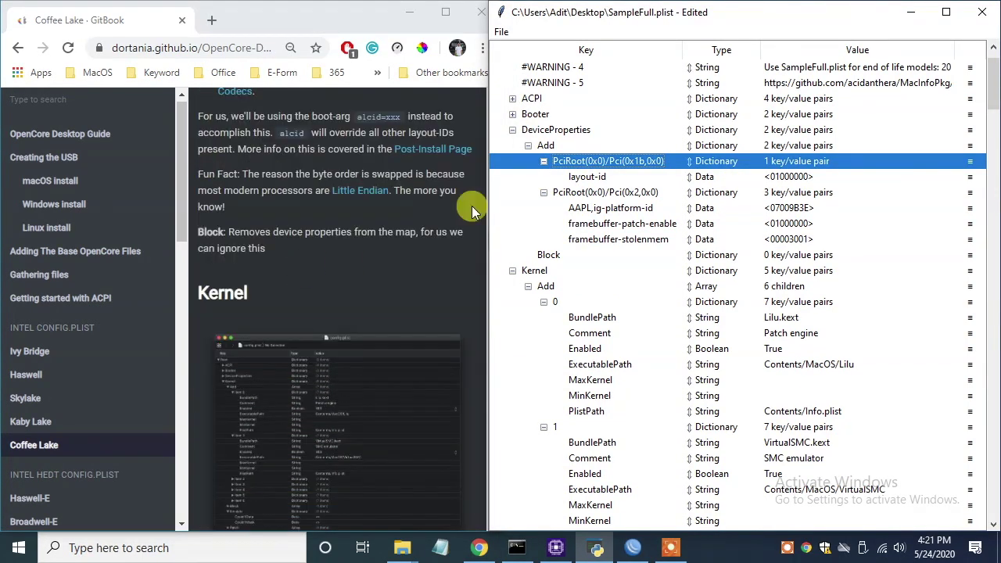
- Collapse the DeviceProperties section and bring up the Kernel section of the guide
key("Left")
key("Left")
key("Left")
key("Left")
key("Left")
scroll(289, 271, "down", 3)
scroll(304, 245, "up", 1)
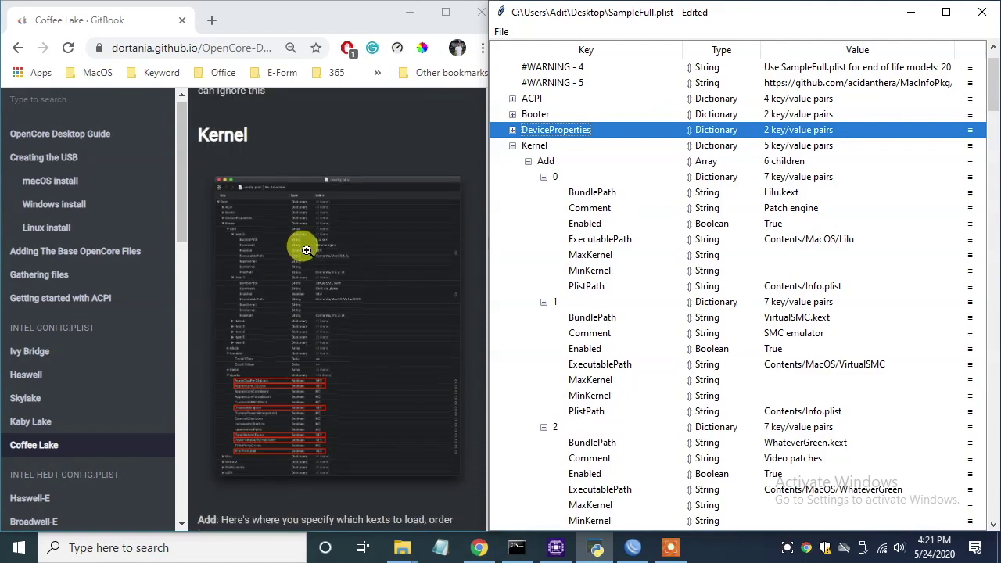
- Read through the guide's Kernel section from the kext Add notes down to the Quirks list
scroll(299, 242, "down", 2)
left_click(299, 241)
scroll(312, 258, "down", 2)
scroll(323, 275, "down", 1)
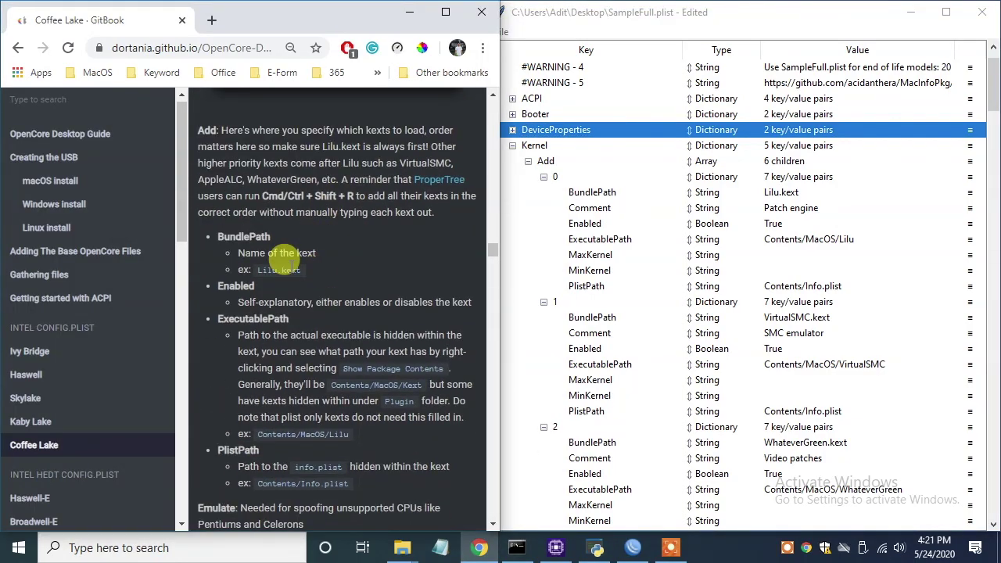
scroll(285, 260, "down", 6)
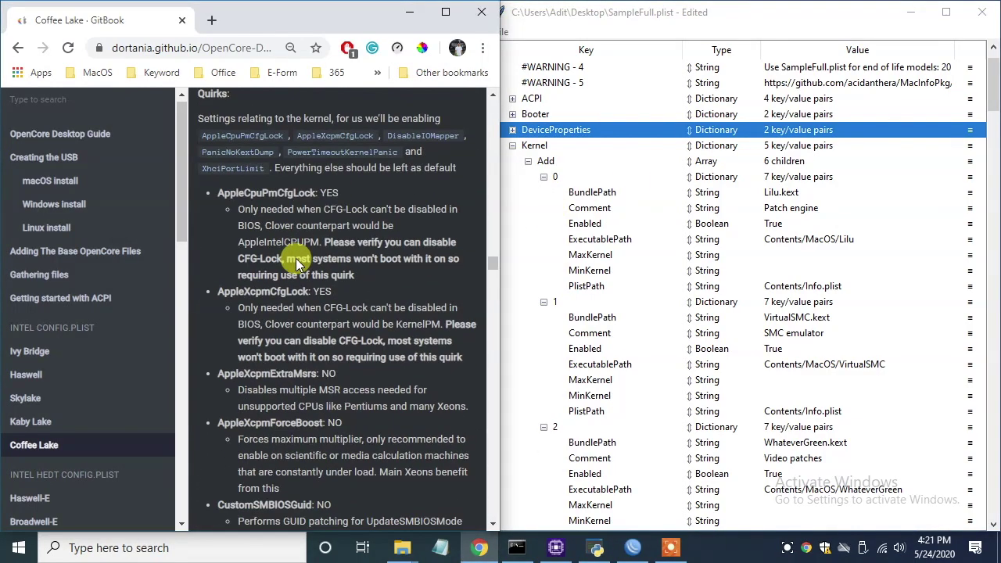
scroll(299, 250, "up", 1)
- Collapse kext entries 0 through 5 under Kernel > Add
left_click(543, 177)
left_click(543, 192)
left_click(543, 208)
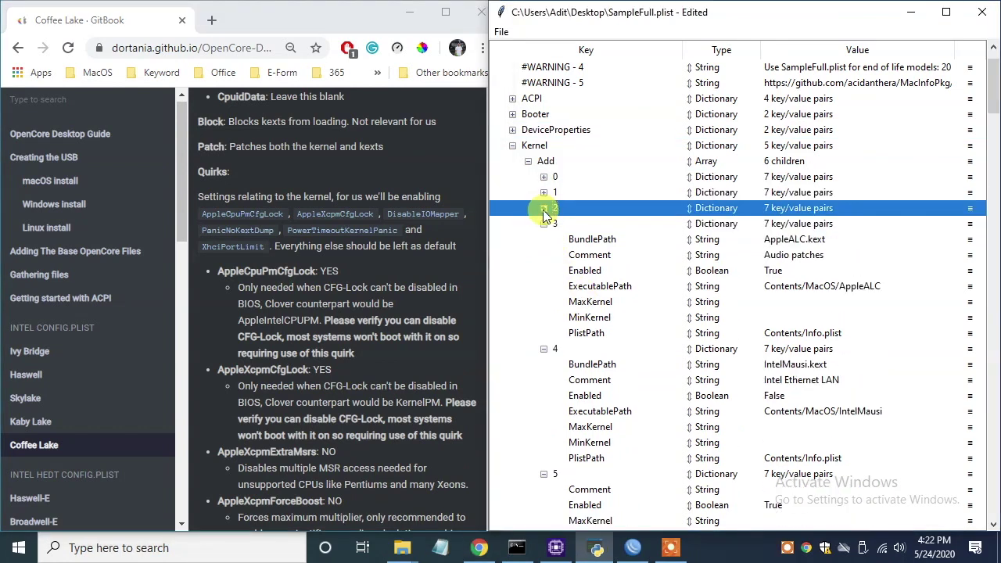
left_click(544, 224)
scroll(518, 270, "down", 3)
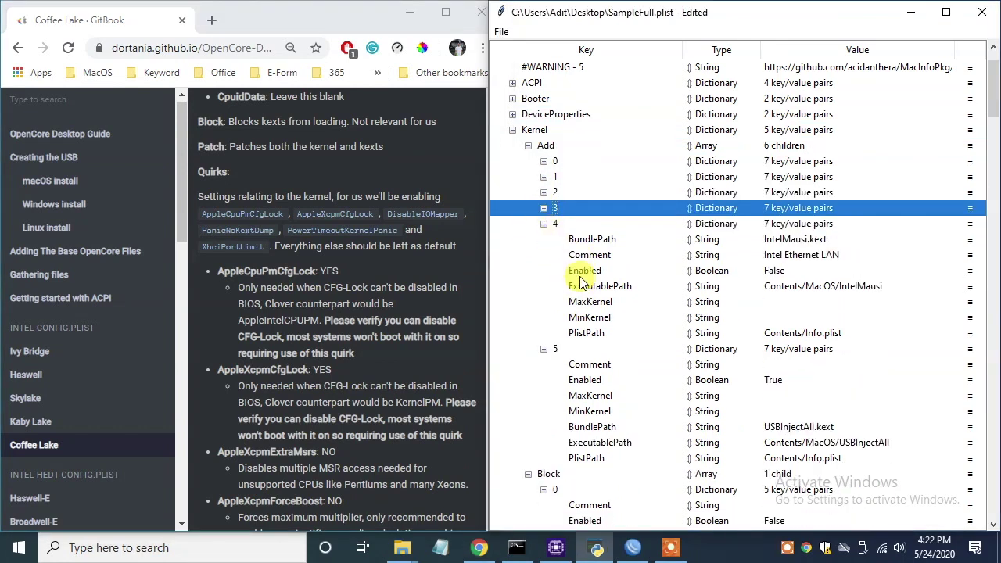
left_click(543, 192)
left_click(609, 243)
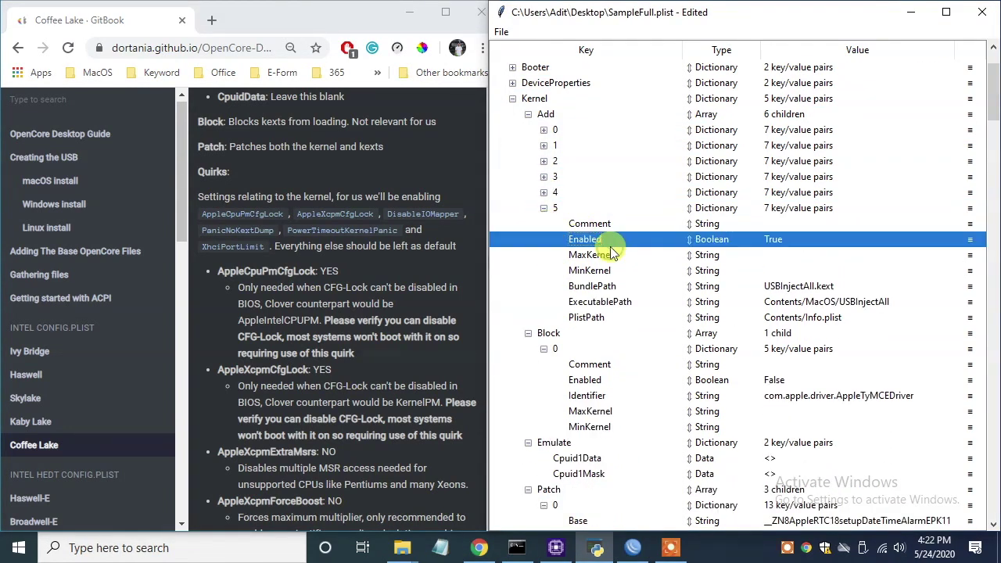
left_click(543, 208)
scroll(351, 256, "down", 2)
scroll(465, 246, "up", 3)
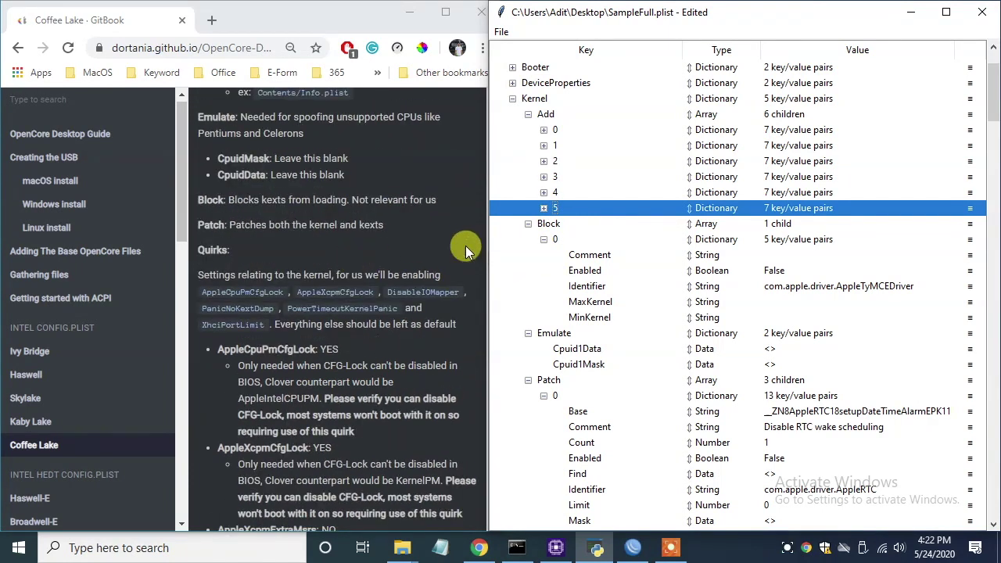
- Collapse the Block, Emulate and Patch entries under Kernel
left_click(529, 224)
scroll(429, 258, "down", 2)
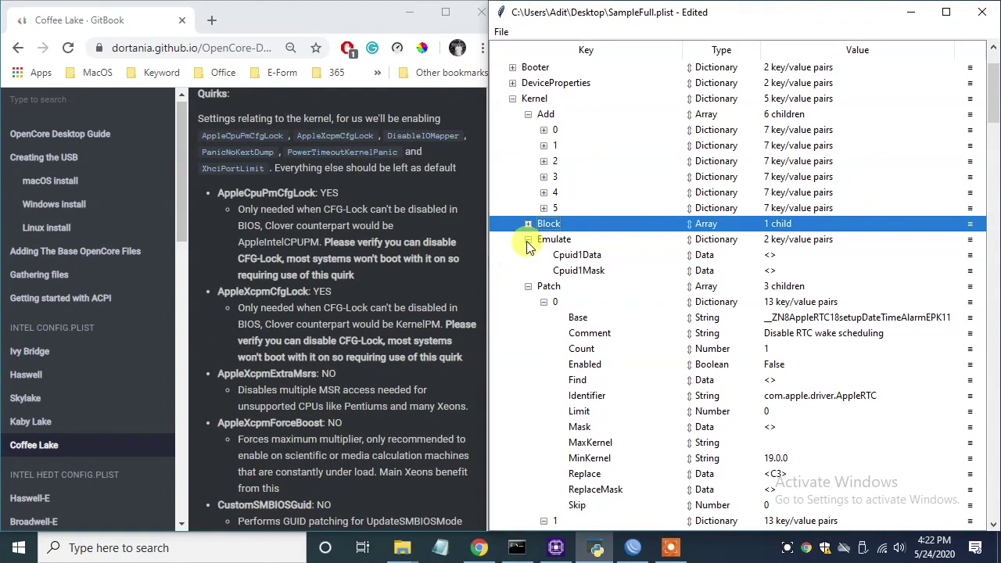
left_click(528, 240)
left_click(528, 255)
scroll(533, 273, "down", 1)
- Set the Kernel quirks AppleCpuPmCfgLock and AppleXcpmCfgLock to True as the guide specifies
triple_click(305, 194)
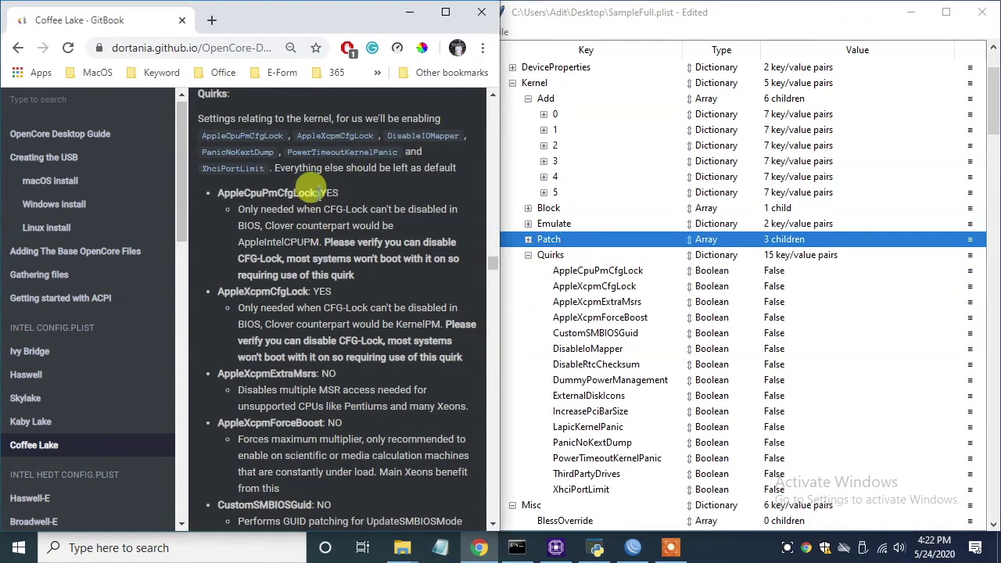
left_click(780, 274)
left_click(791, 270)
triple_click(263, 291)
left_click(786, 286)
left_click(791, 286)
- Compare the AppleXcpmExtraMsrs, AppleXcpmForceBoost and CustomSMBIOSGuid quirks with the guide's recommended values
triple_click(266, 374)
left_click(597, 302)
double_click(269, 423)
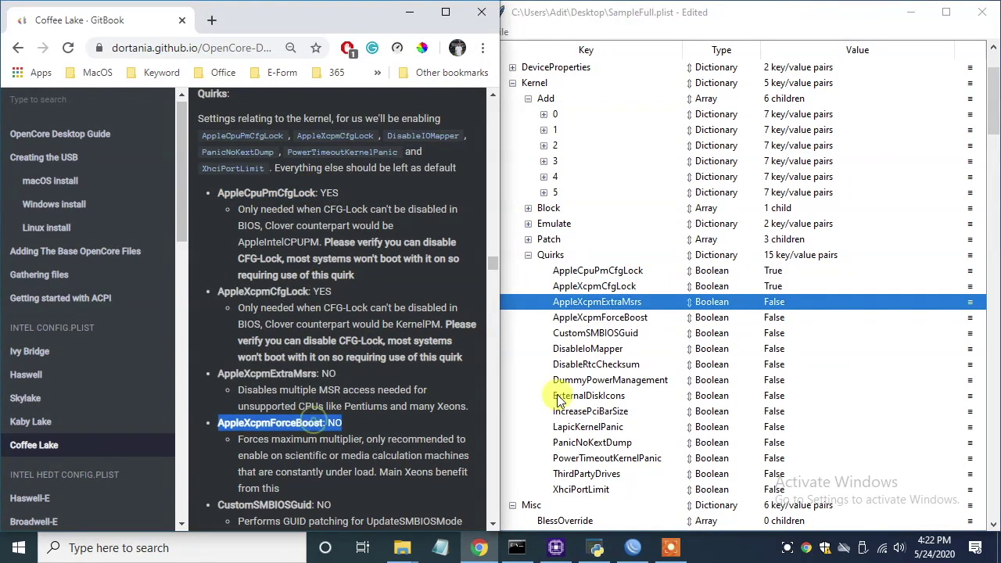
scroll(433, 354, "down", 2)
left_click(677, 319)
triple_click(265, 347)
left_click(606, 334)
- Set the DisableIoMapper quirk to True, following the guide
triple_click(258, 397)
left_click(602, 349)
left_click(778, 348)
- Check the DisableRtcChecksum and DummyPowerManagement quirks against the guide
scroll(323, 364, "down", 3)
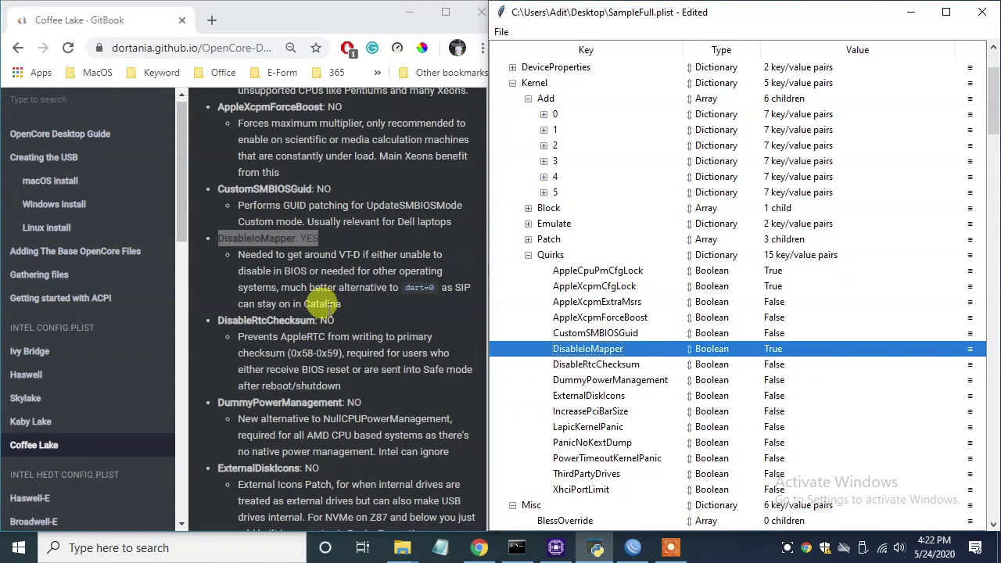
triple_click(296, 245)
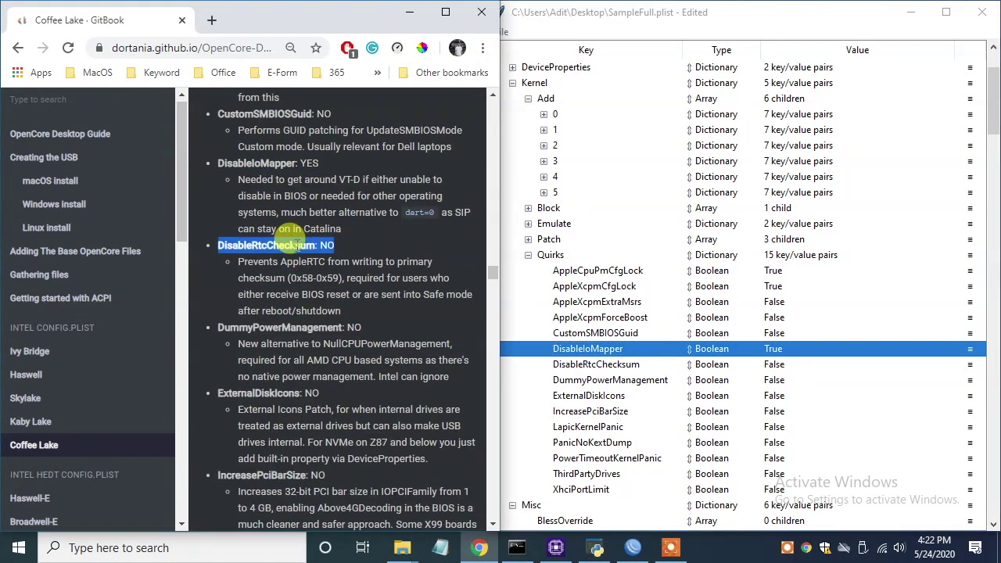
left_click(782, 329)
left_click(786, 349)
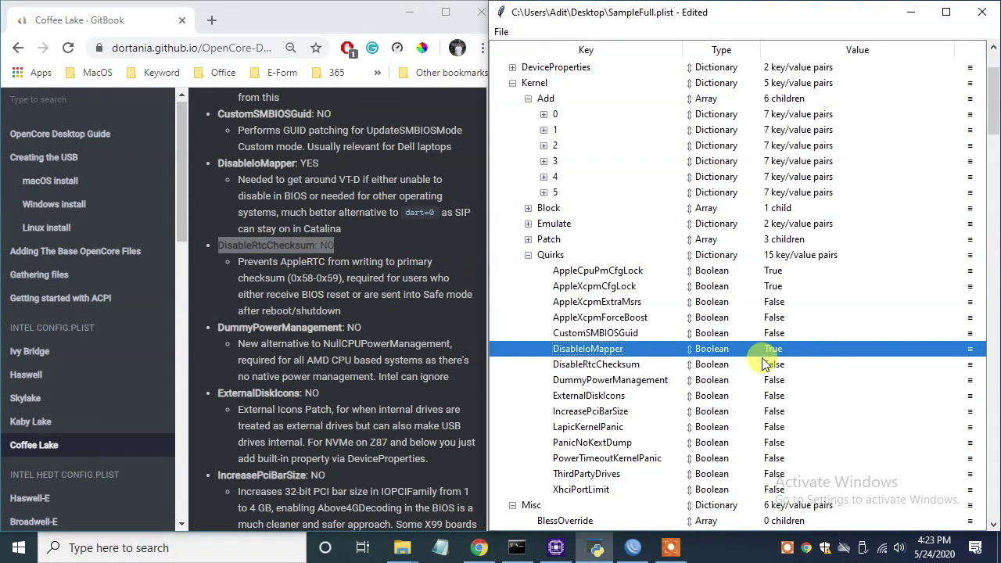
left_click(778, 364)
triple_click(327, 330)
scroll(723, 370, "down", 2)
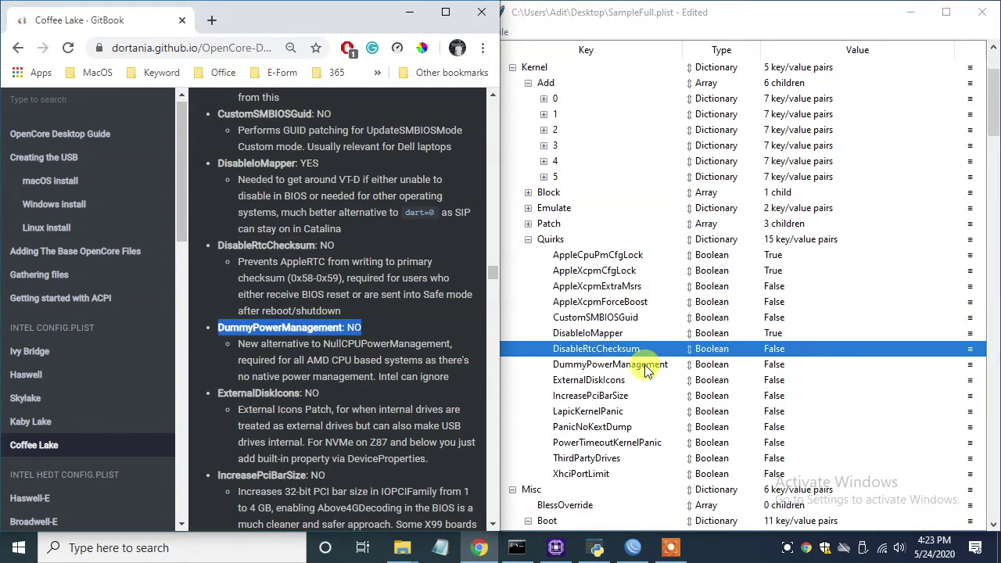
scroll(359, 338, "down", 1)
- Check the ExternalDiskIcons and IncreasePciBarSize quirks against the guide
triple_click(285, 314)
left_click(783, 349)
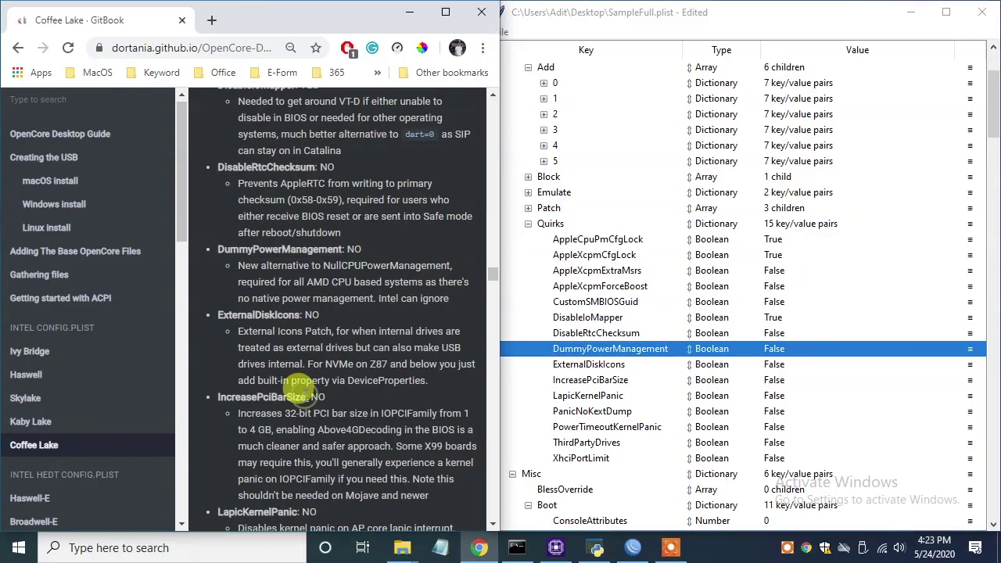
left_click(588, 363)
scroll(360, 352, "down", 1)
triple_click(266, 318)
left_click(645, 380)
scroll(301, 372, "down", 2)
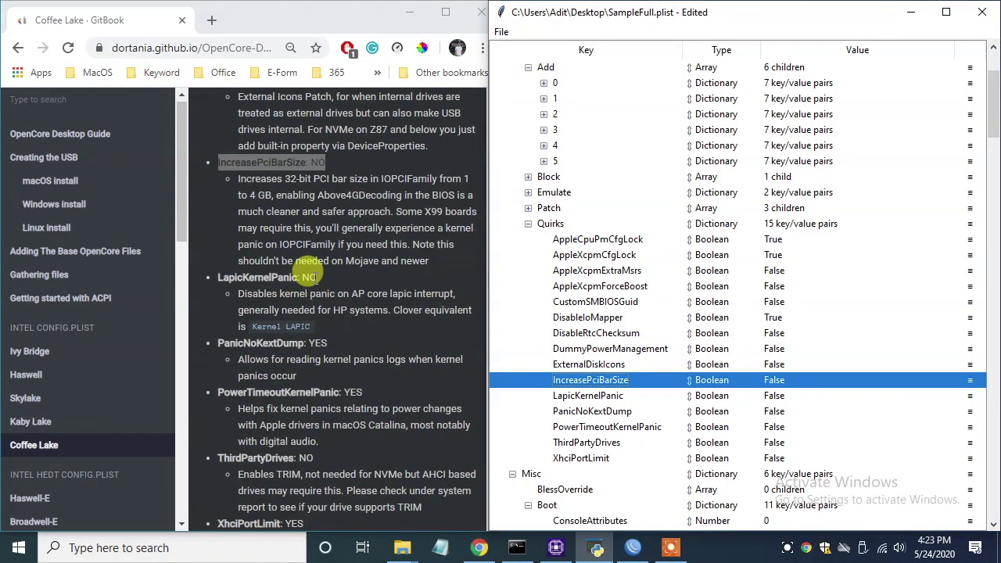
- Look up the guide's values for the LapicKernelPanic, PanicNoKextDump and PowerTimeoutKernelPanic quirks
left_click(592, 410)
triple_click(266, 342)
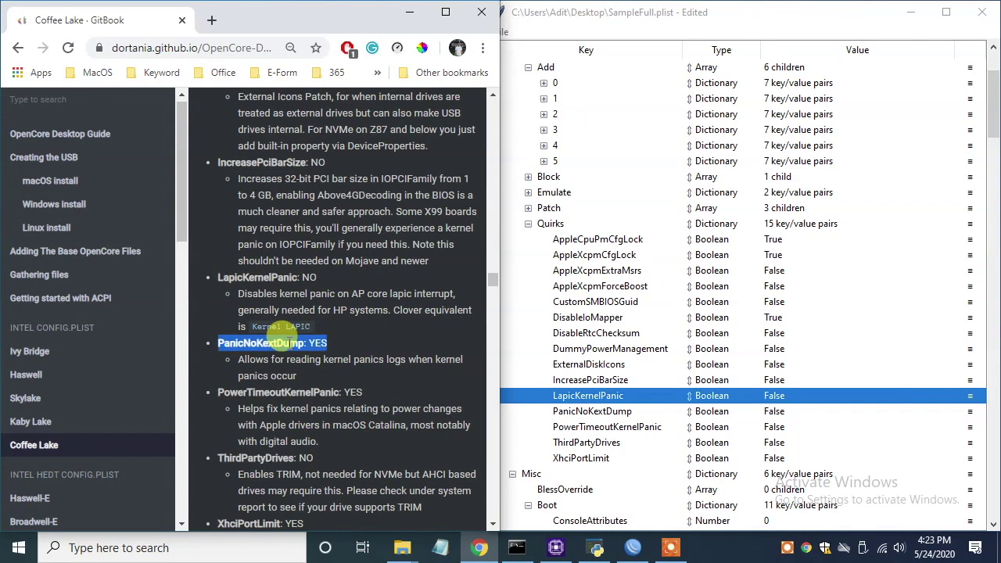
left_click(603, 426)
- Set the ThirdPartyDrives and XhciPortLimit quirks to True
triple_click(302, 457)
left_click(638, 444)
scroll(638, 446, "down", 1)
scroll(383, 345, "down", 3)
triple_click(246, 289)
left_click(781, 427)
left_click(782, 424)
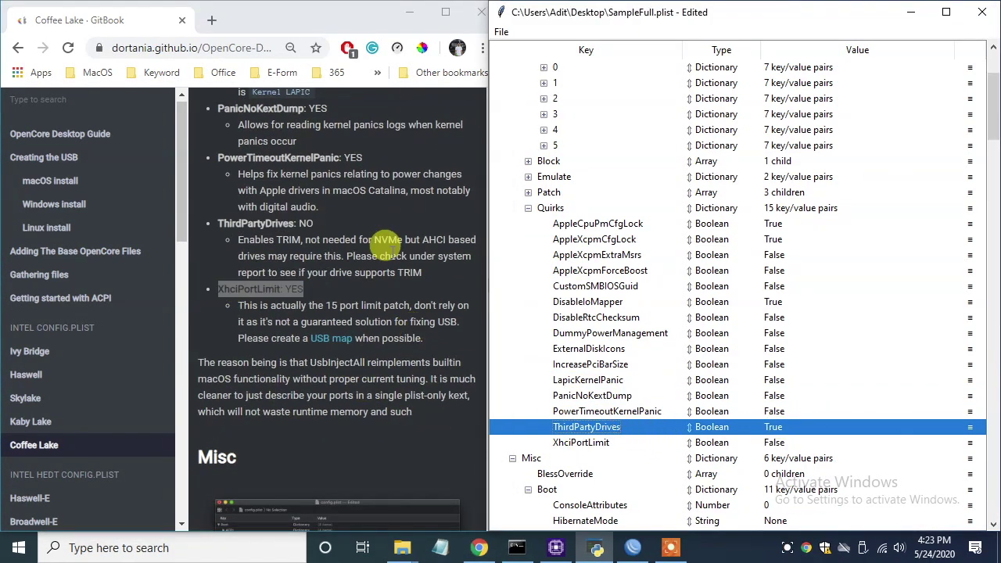
left_click(786, 445)
left_click(785, 446)
- Collapse Quirks and the whole Kernel section, and bring up the Boot settings in the guide's Misc section
scroll(290, 335, "down", 1)
left_click_drag(257, 284, 364, 317)
scroll(366, 315, "down", 1)
left_click(528, 209)
scroll(528, 210, "up", 3)
left_click(513, 83)
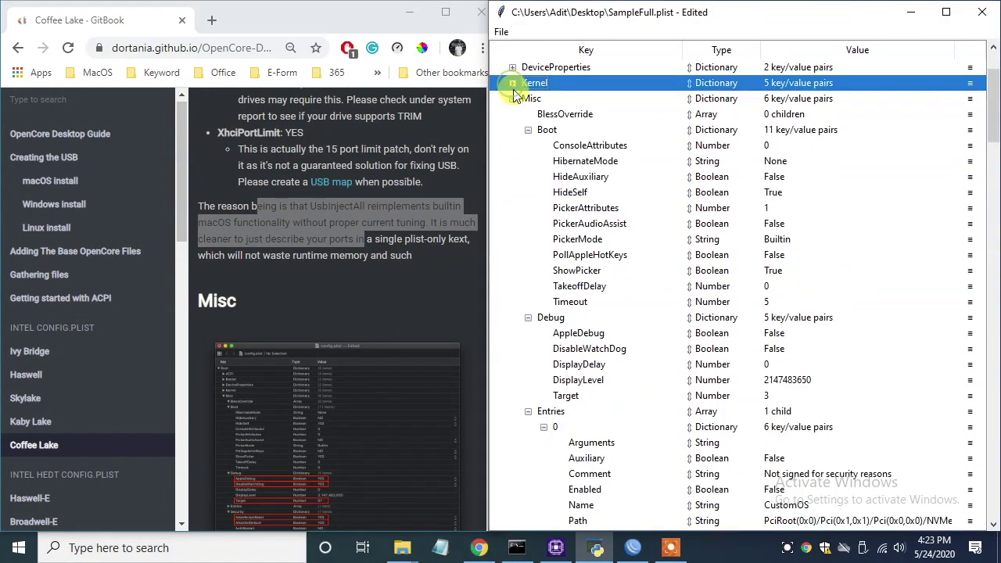
scroll(301, 281, "down", 4)
scroll(299, 280, "up", 1)
scroll(328, 233, "down", 3)
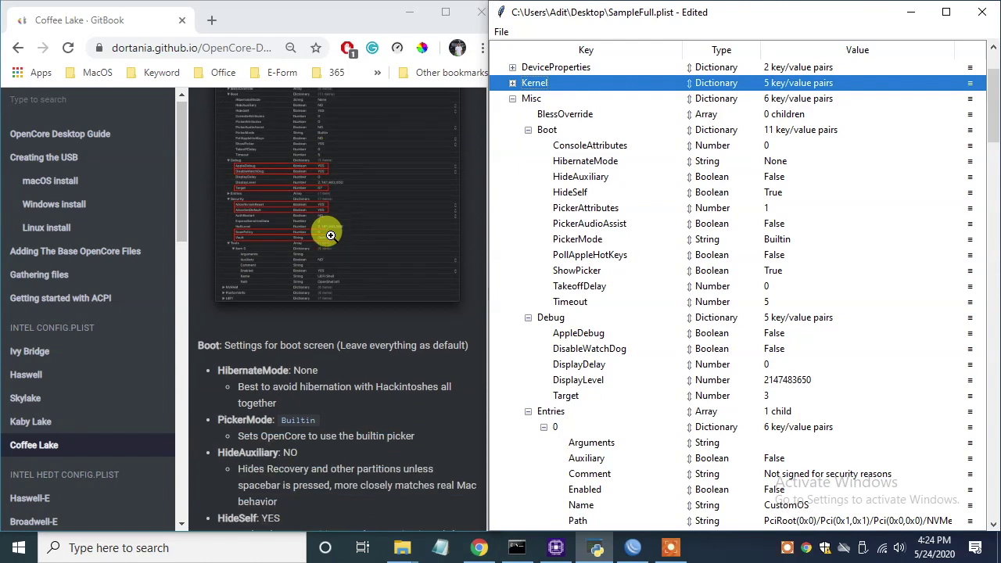
scroll(330, 235, "down", 1)
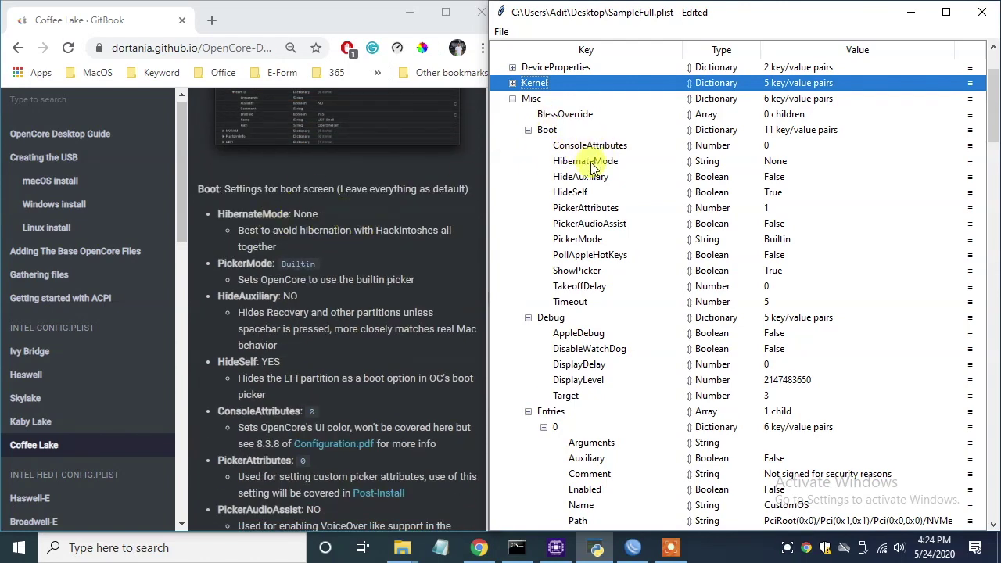
- Compare HibernateMode, PickerMode, HideAuxiliary and HideSelf under Misc > Boot with the guide's values
left_click(592, 164)
left_click_drag(316, 266, 287, 255)
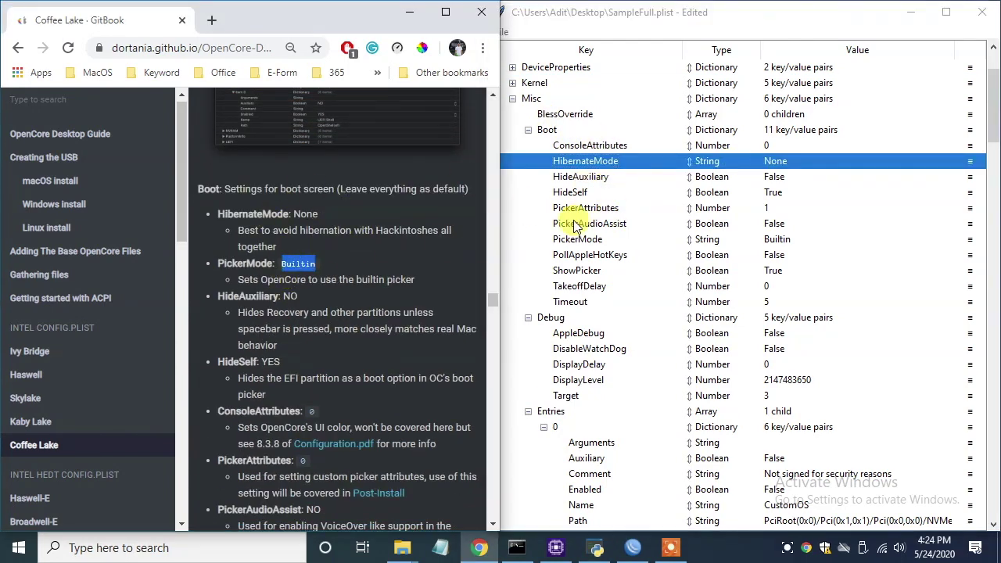
left_click(714, 244)
left_click_drag(299, 290, 283, 295)
scroll(589, 281, "down", 2)
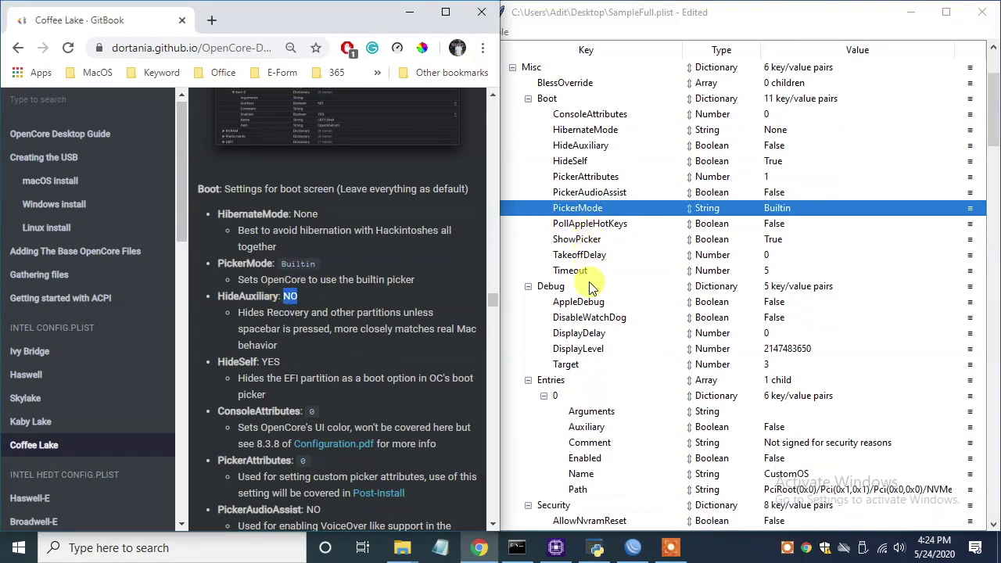
scroll(589, 282, "down", 1)
scroll(589, 278, "up", 1)
left_click(602, 147)
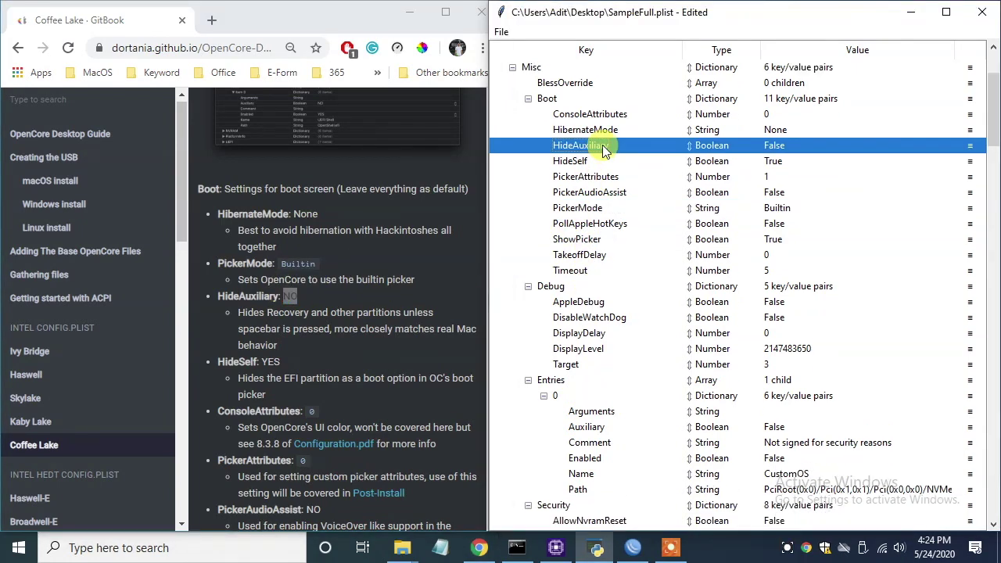
left_click(593, 161)
left_click(333, 372)
scroll(313, 329, "down", 2)
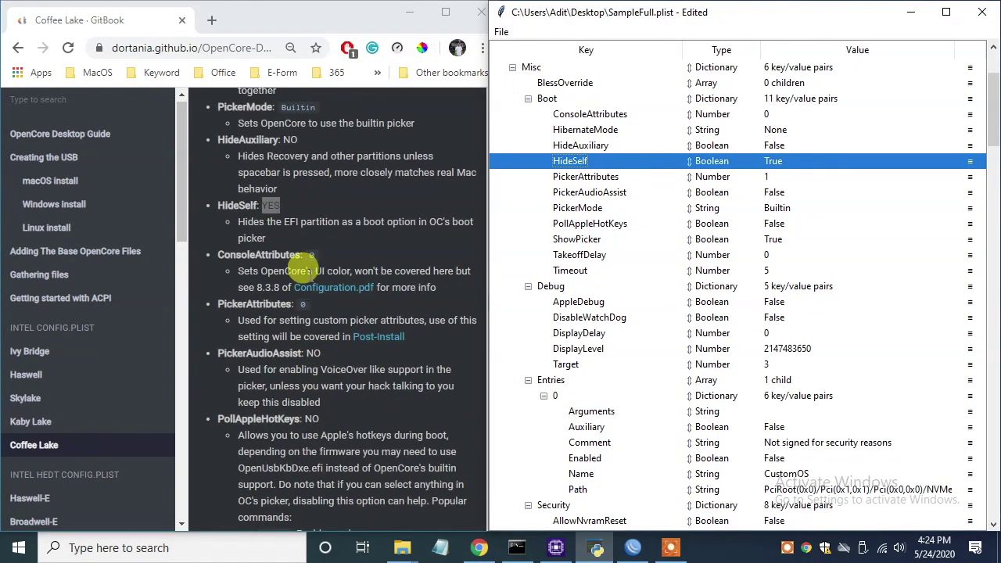
- Check ConsoleAttributes, PickerAttributes and PickerAudioAssist under Misc > Boot against the guide
double_click(290, 257)
left_click(586, 114)
triple_click(284, 302)
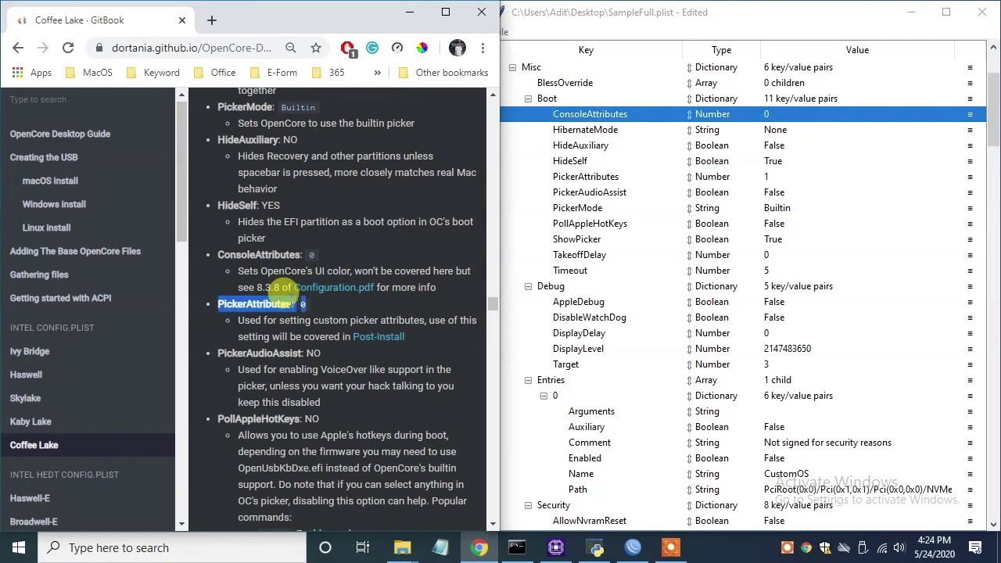
left_click(602, 177)
triple_click(290, 353)
left_click(596, 193)
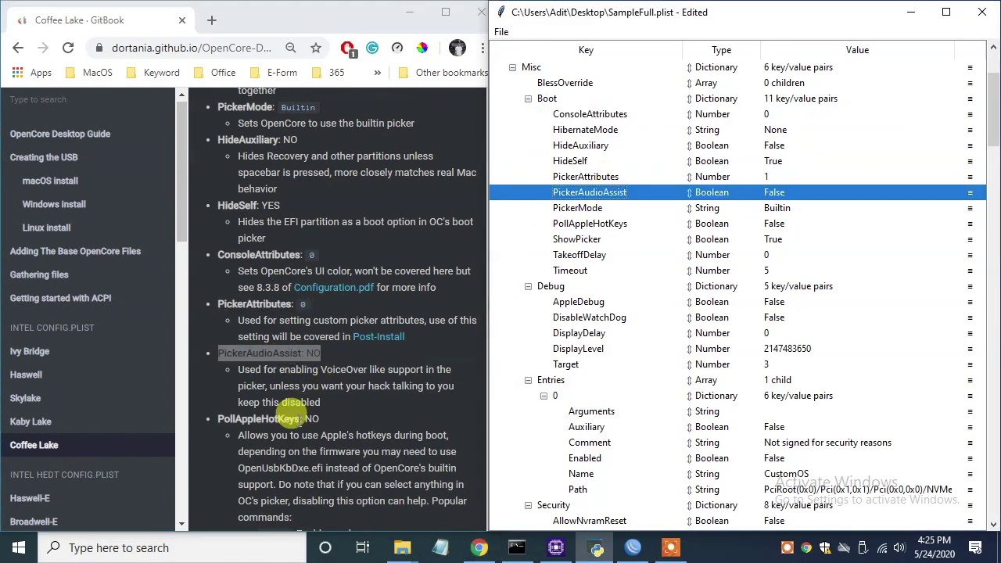
- Check PollAppleHotKeys, TakeoffDelay and Timeout against the guide, and collapse the Boot entry
triple_click(289, 419)
scroll(352, 414, "down", 5)
left_click(587, 222)
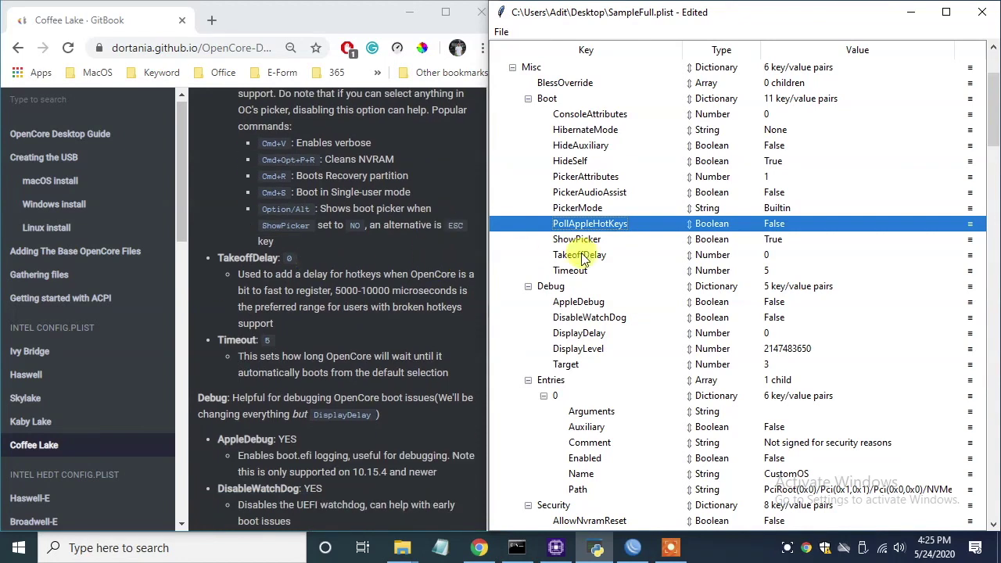
left_click(579, 255)
triple_click(235, 340)
left_click(579, 269)
left_click(527, 98)
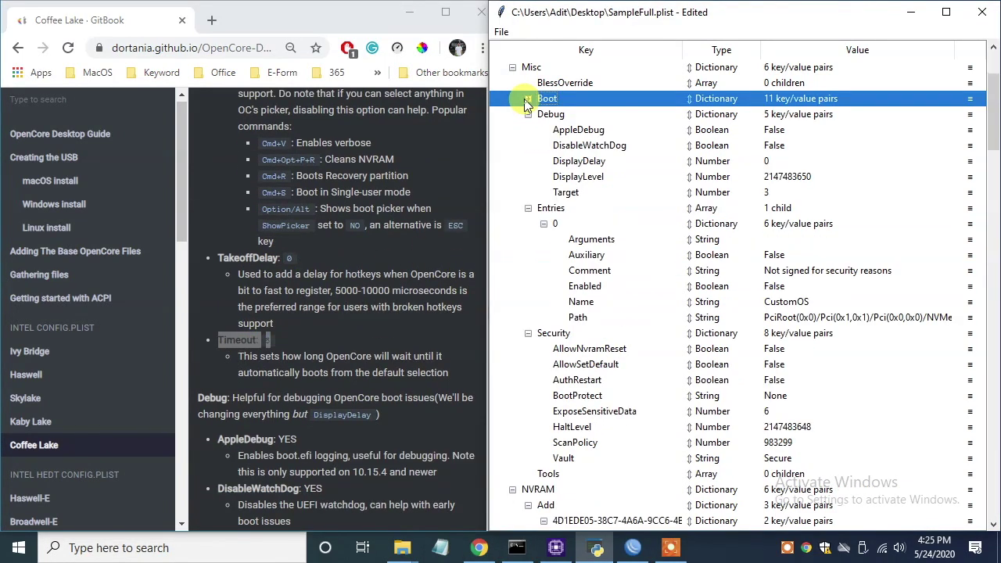
- Set AppleDebug and DisableWatchDog to True under Misc > Debug
scroll(362, 289, "down", 2)
left_click(591, 131)
double_click(757, 130)
double_click(815, 130)
left_click(820, 129)
triple_click(269, 328)
double_click(817, 147)
left_click(848, 155)
- Set the Debug Target value to 67 and compare DisplayLevel with the guide's value
left_click(262, 381)
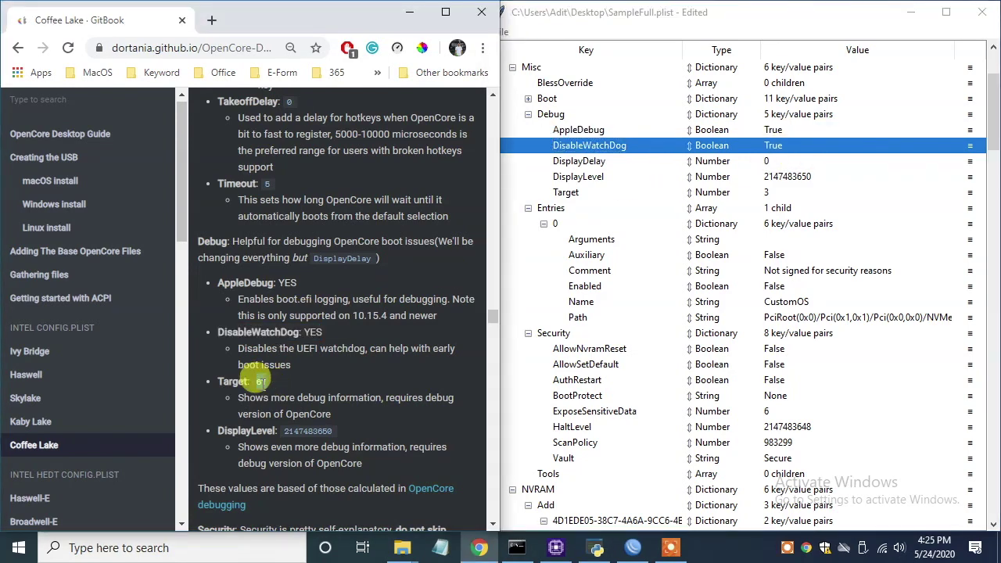
double_click(769, 192)
type("67")
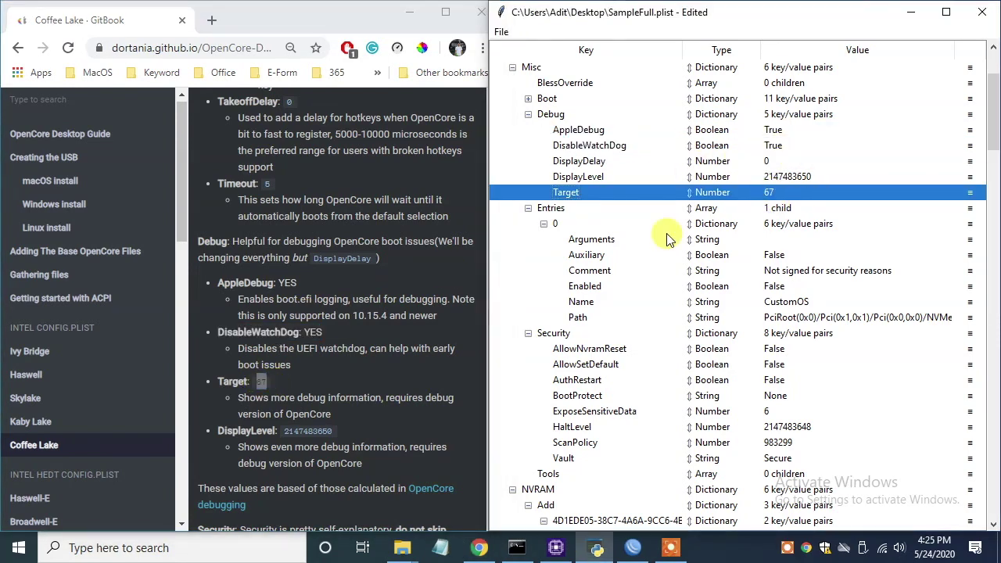
double_click(308, 431)
double_click(809, 177)
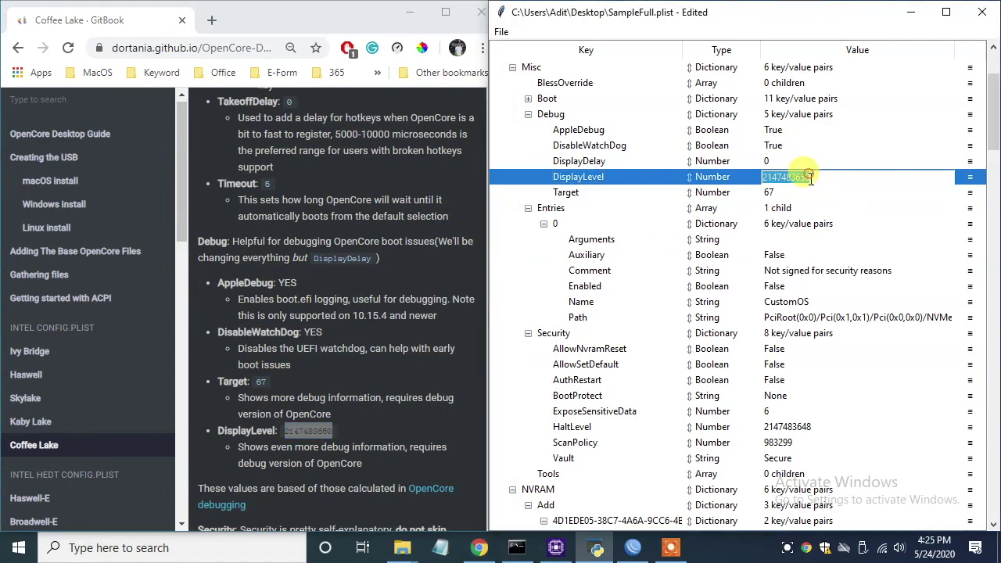
- Collapse the Debug and Entries entries under Misc and bring up the guide's Security settings
left_click(527, 114)
scroll(371, 258, "down", 5)
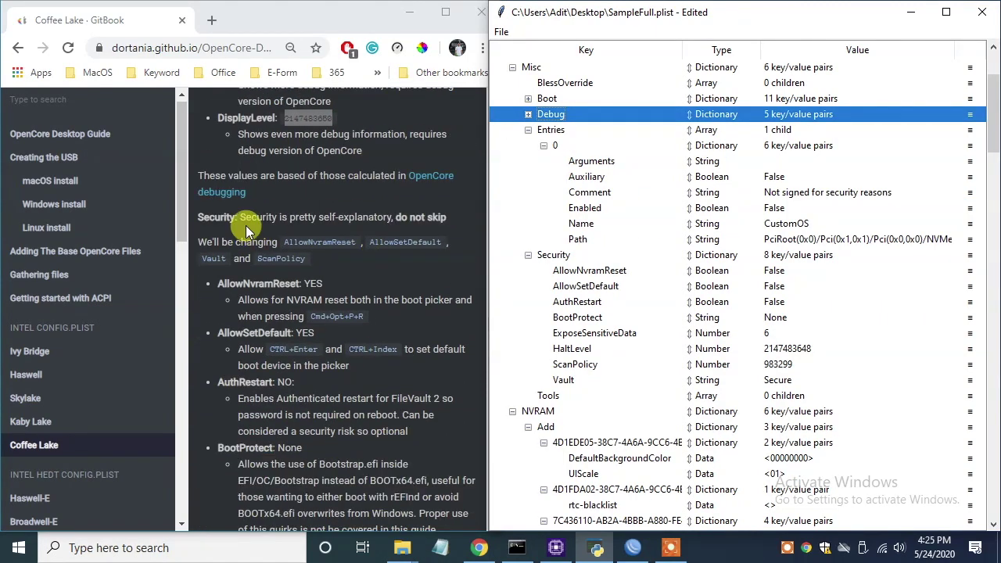
scroll(278, 219, "down", 1)
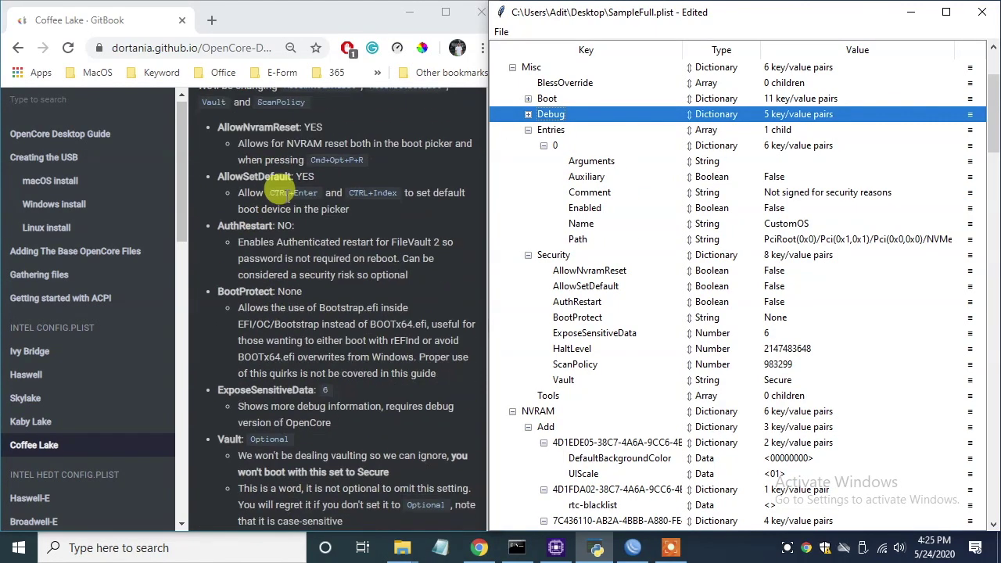
scroll(398, 190, "up", 2)
left_click(528, 130)
scroll(313, 195, "down", 1)
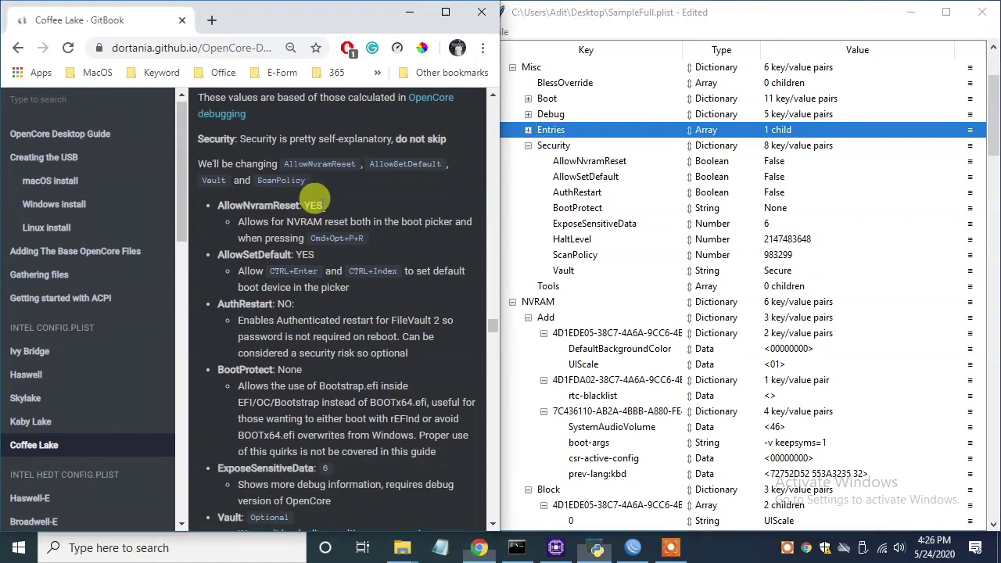
- Set AllowNvramReset and AllowSetDefault to True under Misc > Security
left_click(774, 161)
left_click(778, 157)
triple_click(288, 254)
left_click(788, 177)
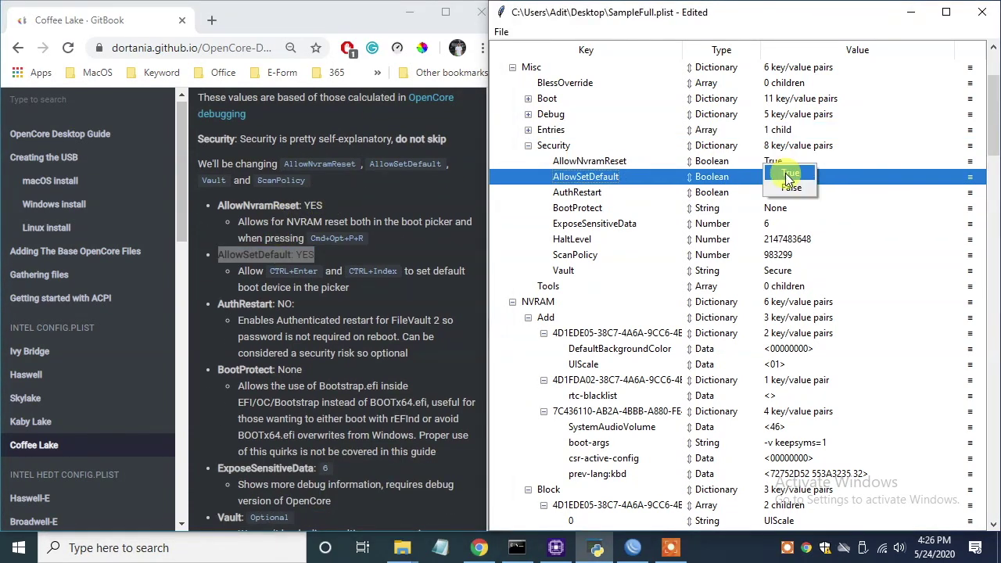
left_click(788, 177)
- Check AuthRestart, BootProtect and ExposeSensitiveData under Security against the guide's values
triple_click(258, 303)
left_click(798, 194)
double_click(290, 369)
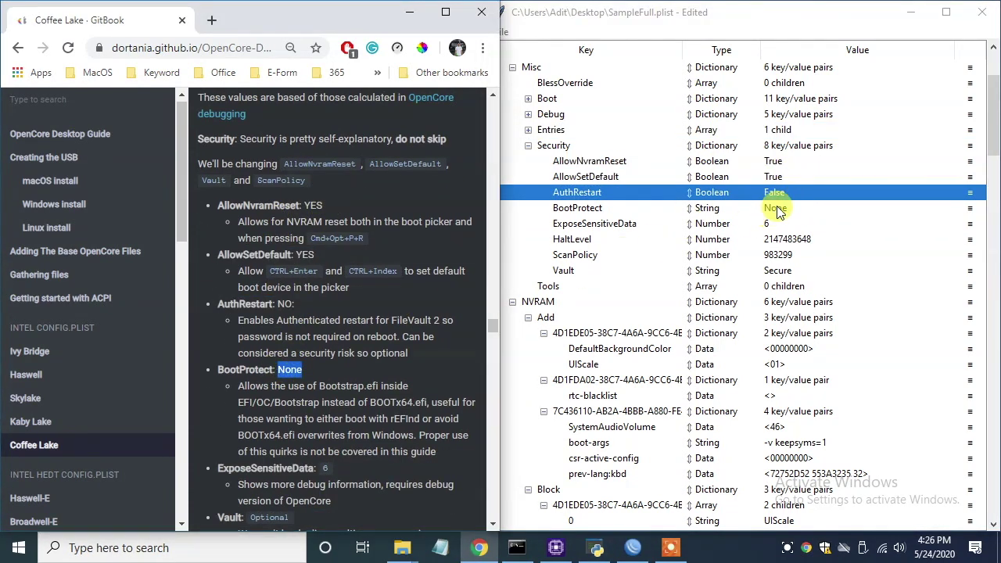
left_click(773, 208)
scroll(457, 313, "down", 3)
double_click(297, 234)
left_click(635, 225)
- Copy the guide's Vault value and set Vault under Security to Optional
double_click(258, 282)
left_click(592, 272)
double_click(270, 283)
key("ctrl+c")
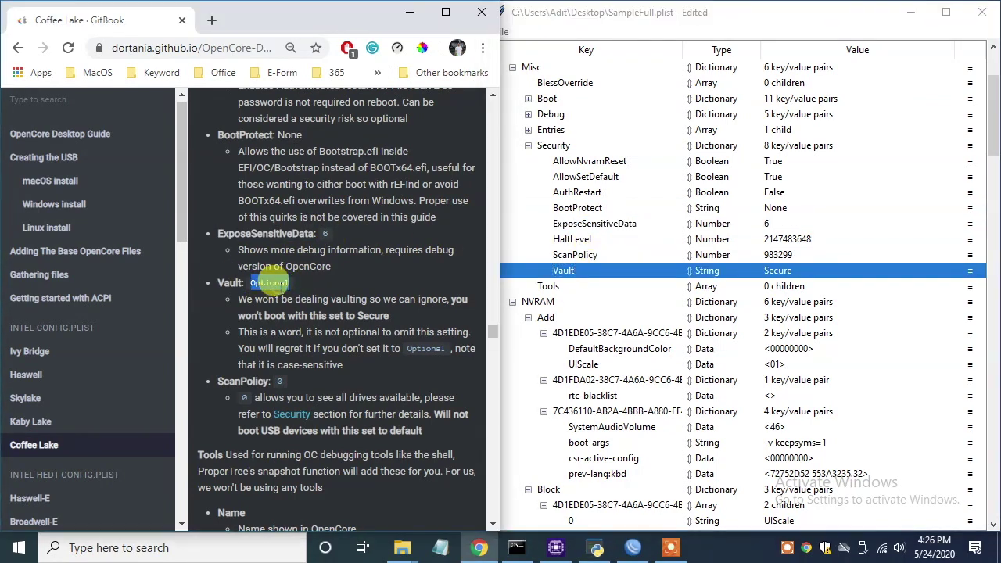
double_click(771, 272)
key("ctrl+v")
key("Return")
- Set ScanPolicy under Security to 0, as the guide specifies
double_click(274, 381)
left_click(771, 225)
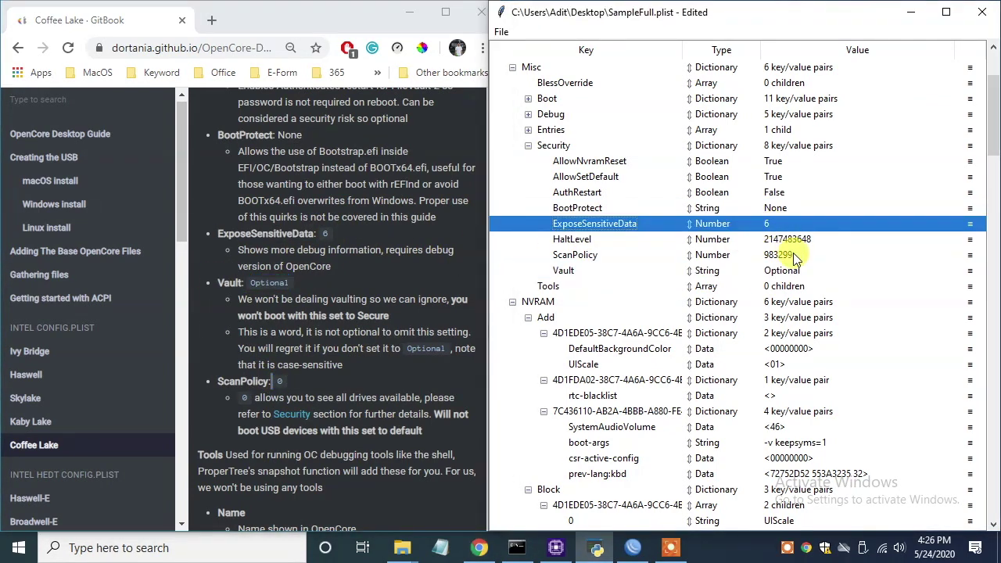
double_click(791, 257)
type("0")
key("Return")
- Collapse the Security entry under Misc and bring up the guide's NVRAM section
scroll(270, 320, "down", 3)
scroll(270, 320, "down", 4)
left_click(528, 146)
left_click(523, 176)
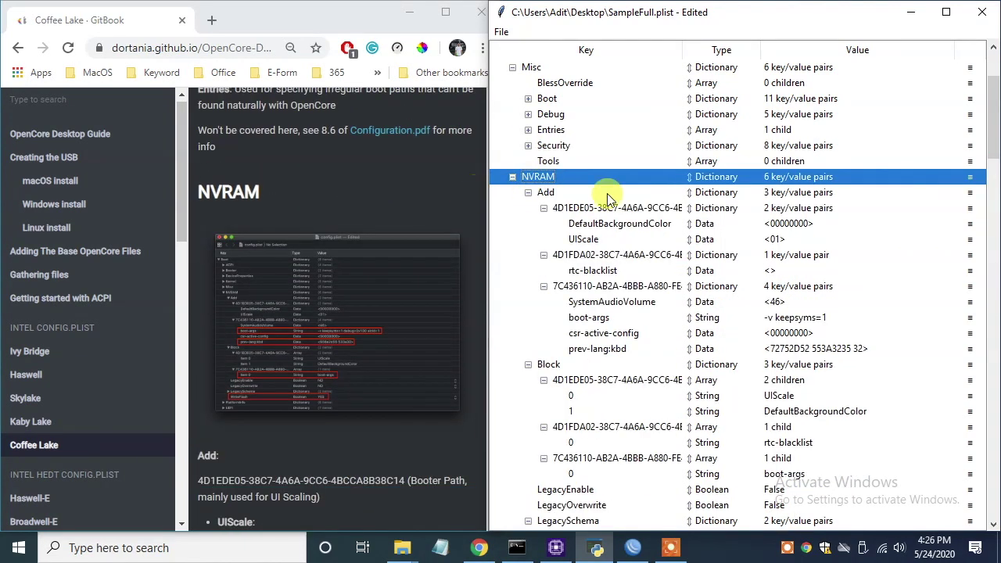
left_click(602, 163)
- Enlarge the guide's NVRAM example image and compare its Add entries with those in the plist
scroll(426, 217, "up", 2)
scroll(426, 216, "down", 4)
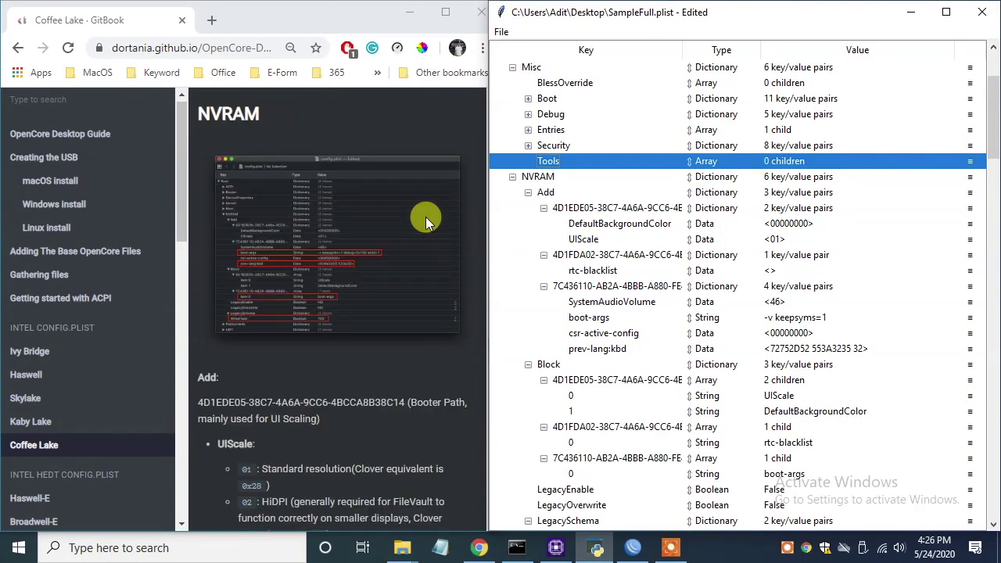
scroll(426, 217, "up", 2)
scroll(395, 219, "down", 5)
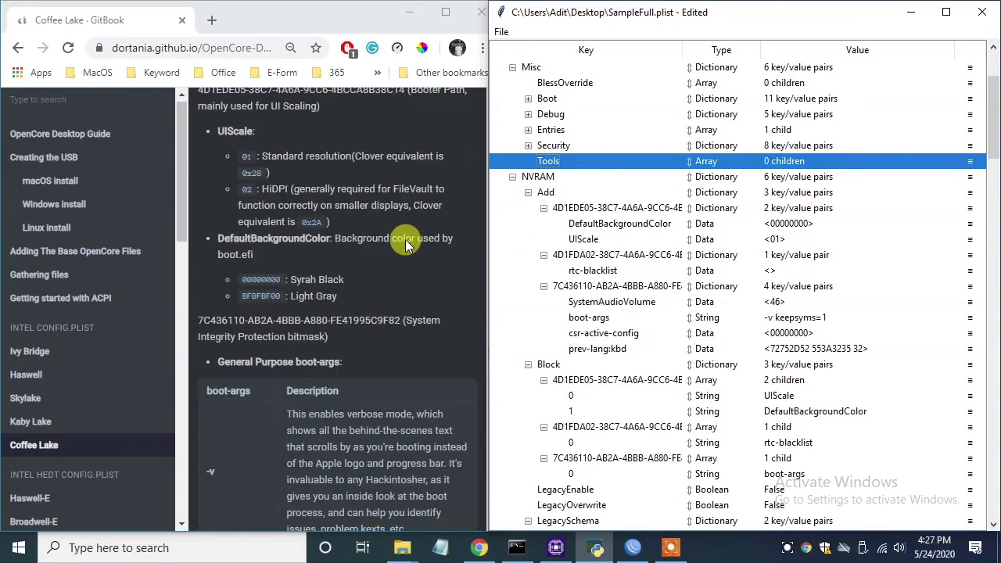
scroll(399, 238, "up", 6)
left_click(330, 279)
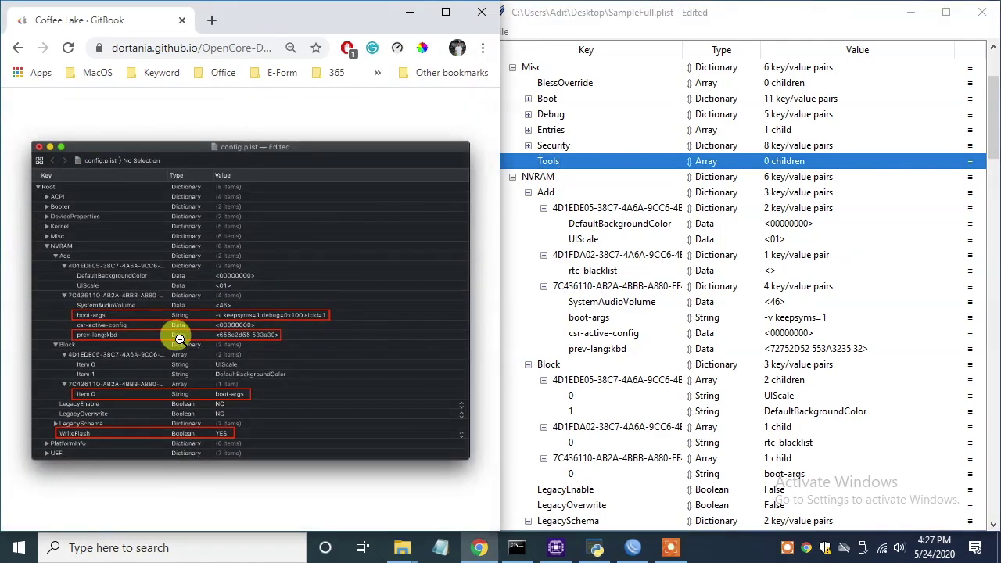
left_click(546, 209)
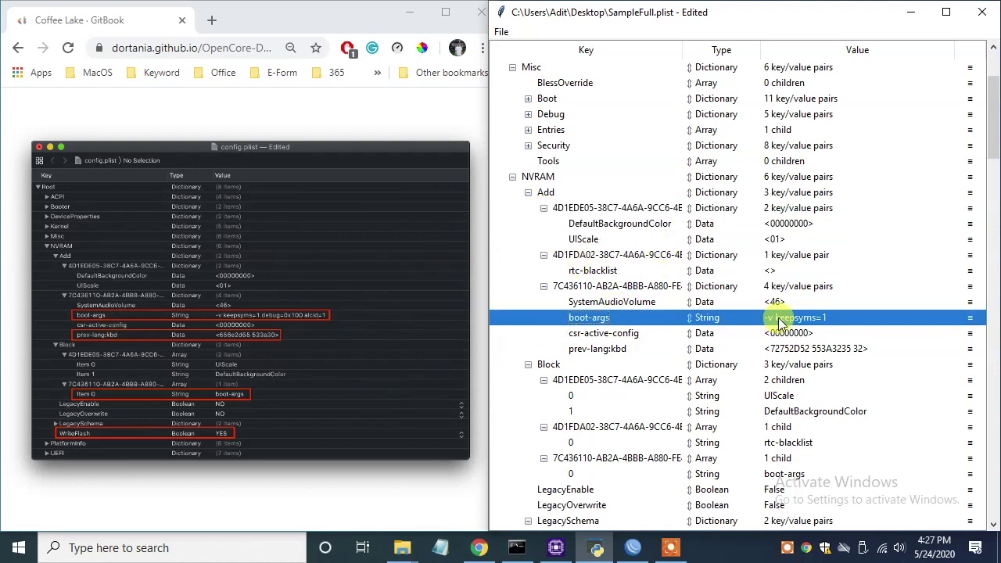
left_click(305, 341)
- Add debug=0x100 and alcid=1 to the NVRAM boot-args, making the value "-v keepsyms=1 debug=0x100 alcid=1"
scroll(322, 346, "down", 10)
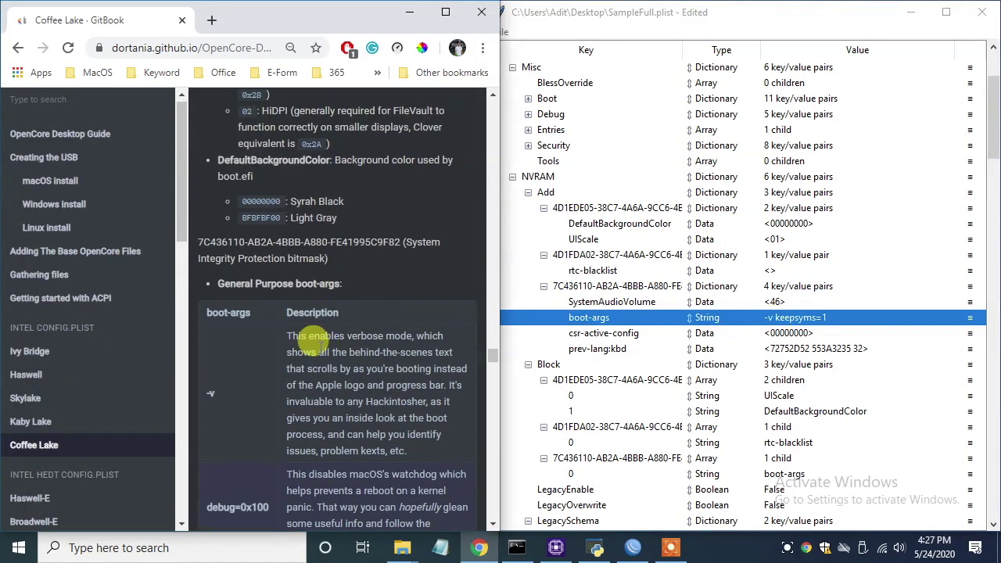
double_click(254, 350)
triple_click(254, 351)
double_click(831, 318)
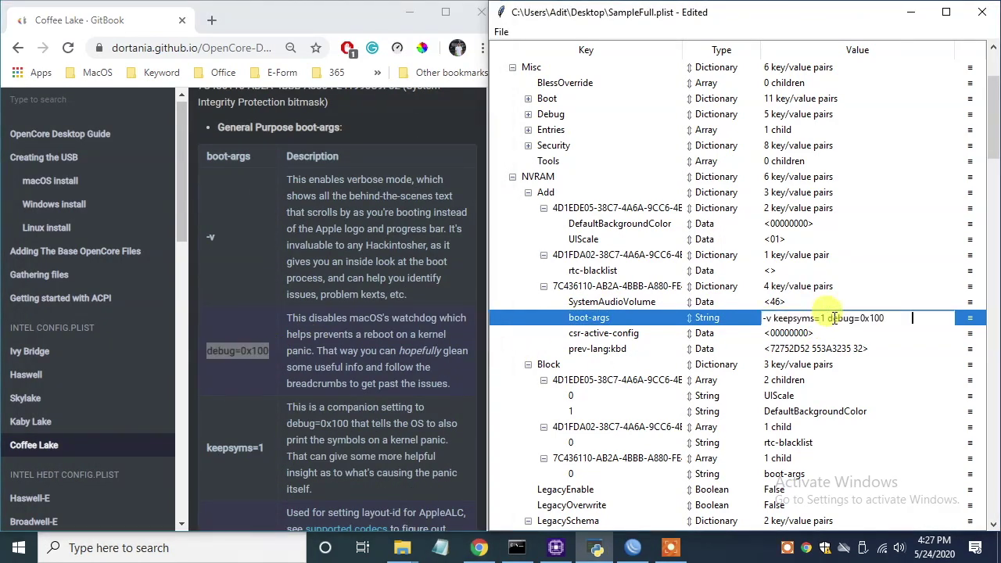
scroll(357, 391, "down", 2)
triple_click(224, 385)
left_click(925, 316)
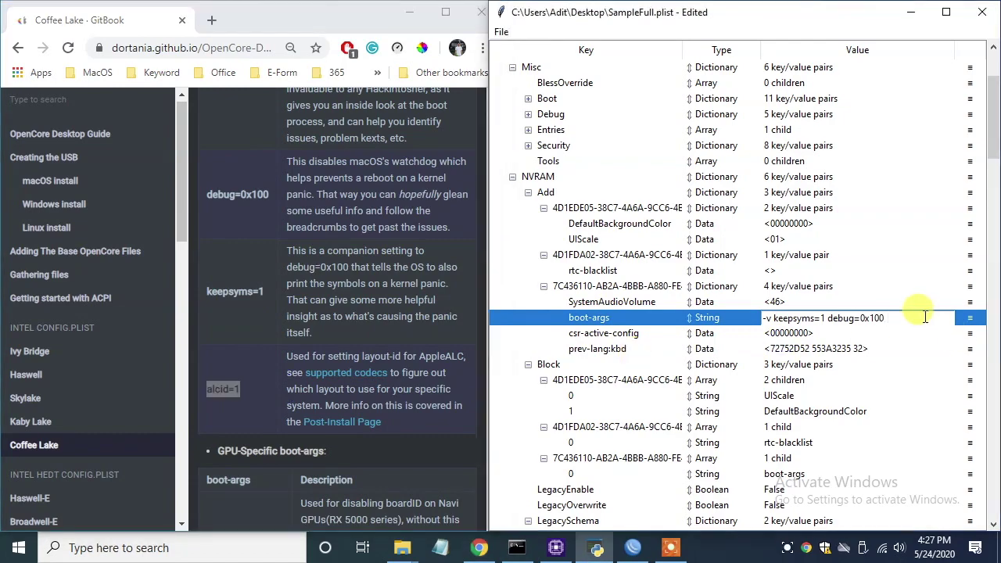
key("Return")
- Change the prev-lang:kbd entry's type to String and set its value to en-US:0
scroll(356, 320, "down", 5)
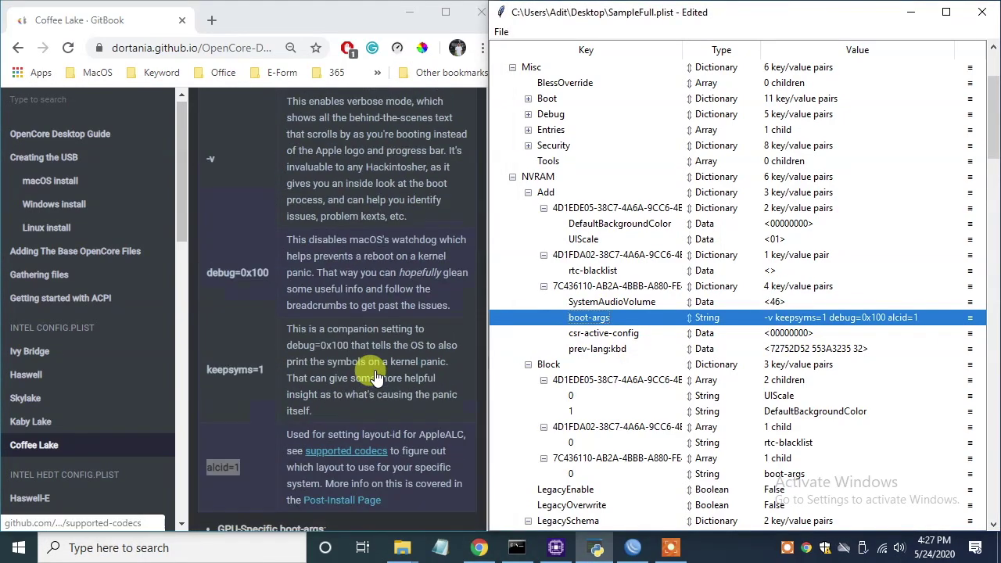
scroll(357, 333, "down", 7)
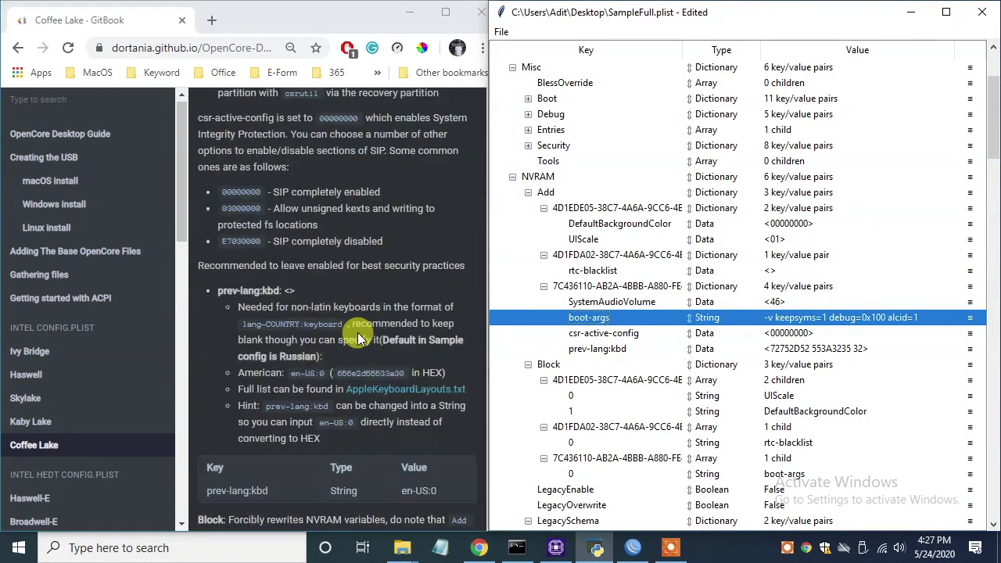
triple_click(418, 314)
key("ctrl+c")
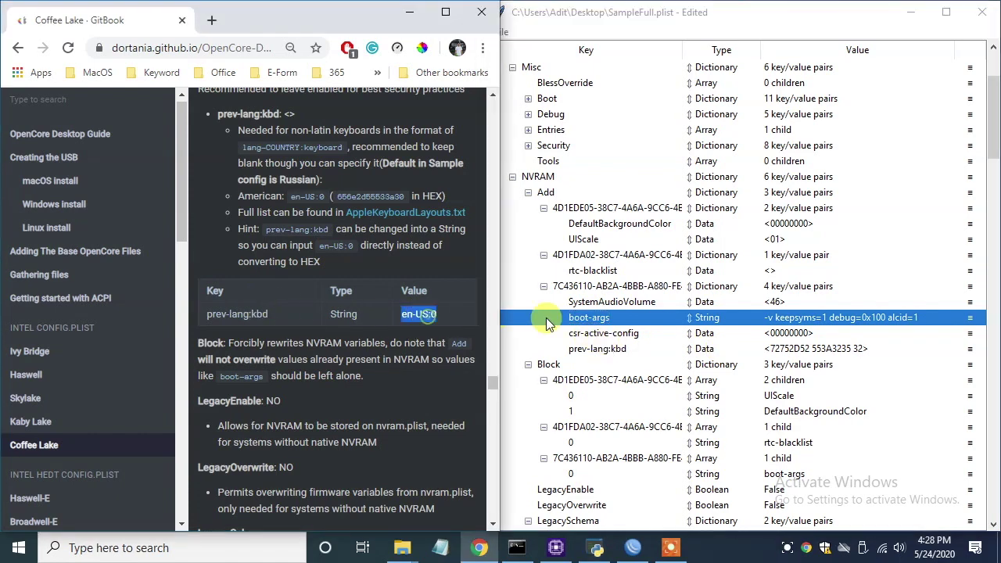
left_click(705, 348)
left_click(720, 445)
double_click(808, 352)
key("ctrl+v")
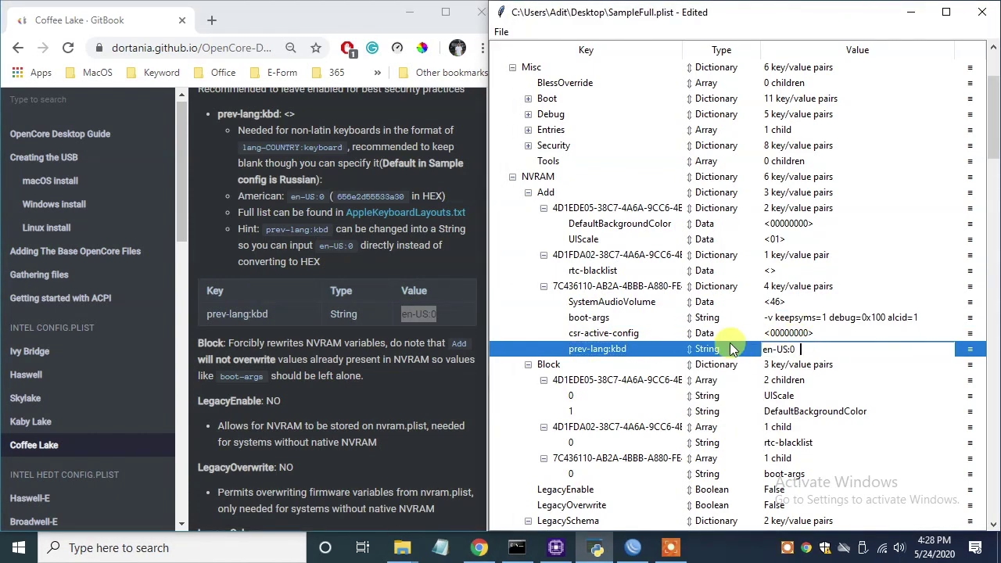
- Compare the NVRAM prev-lang:kbd and Block entries with the guide's enlarged example image
left_click(331, 308)
scroll(365, 288, "up", 10)
scroll(365, 288, "up", 5)
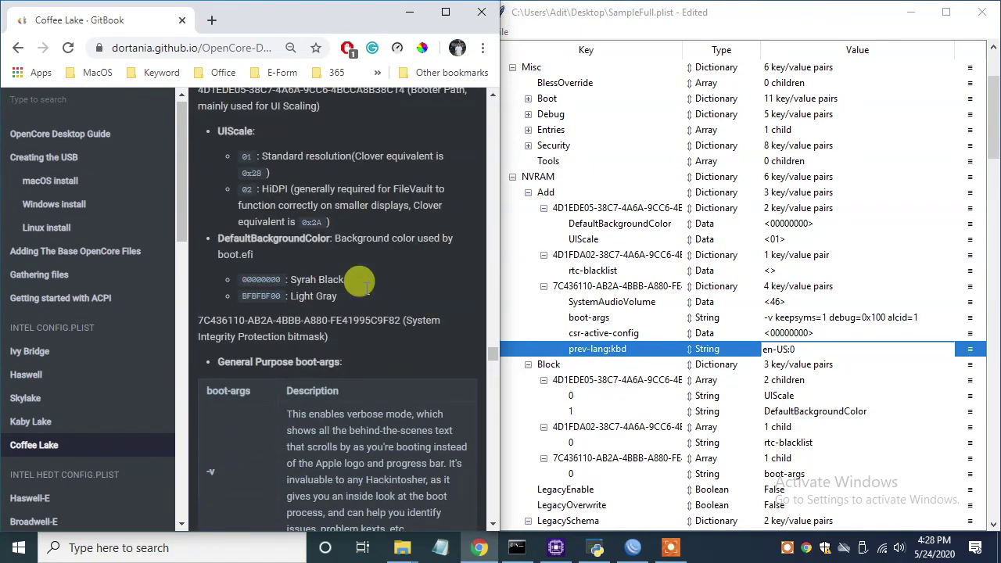
left_click(287, 250)
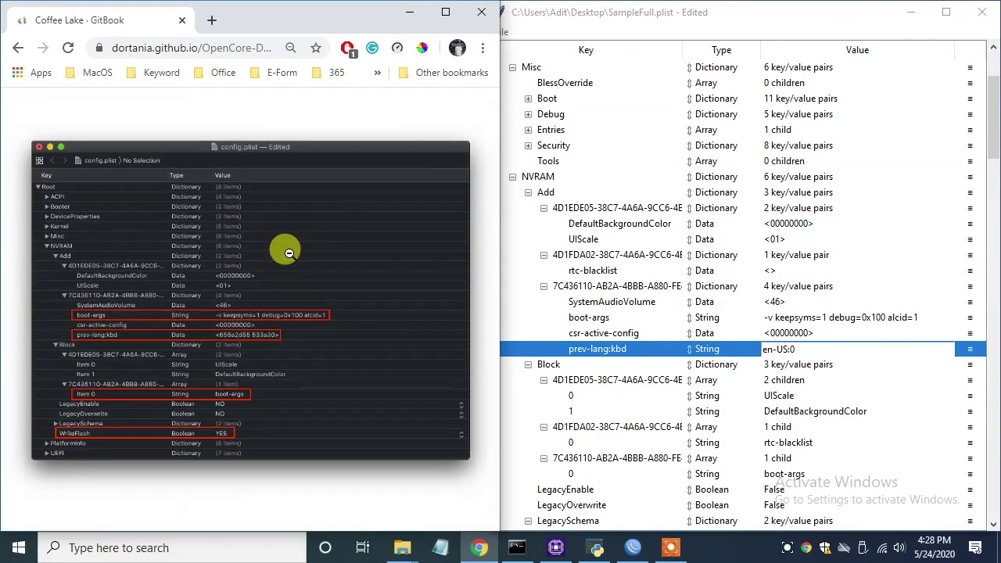
left_click(649, 353)
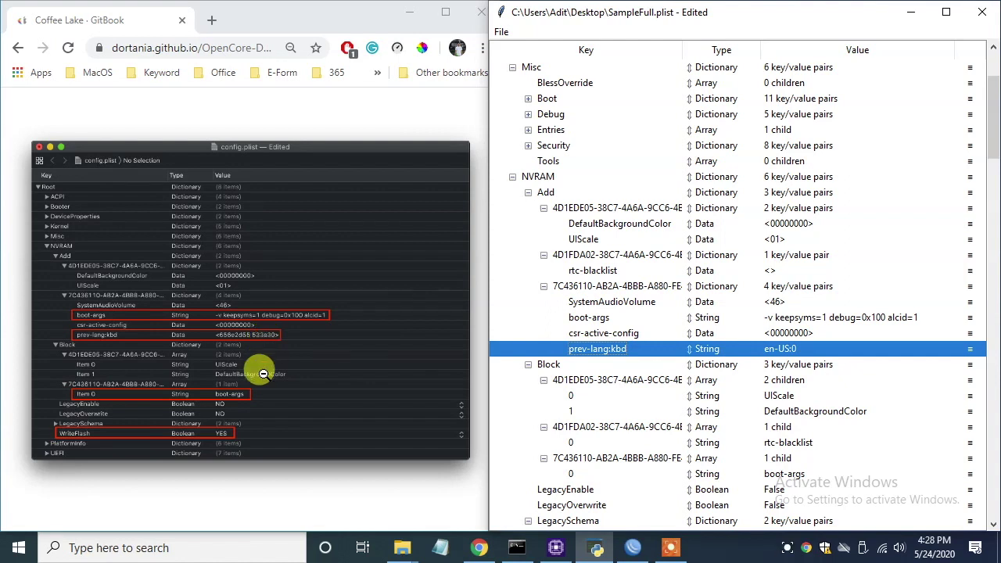
scroll(573, 418, "down", 2)
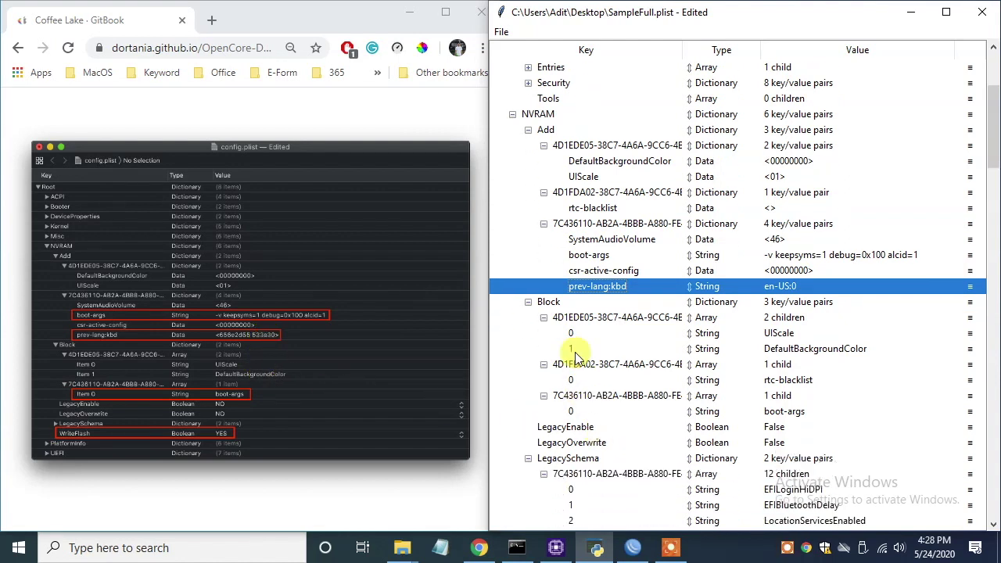
left_click(597, 412)
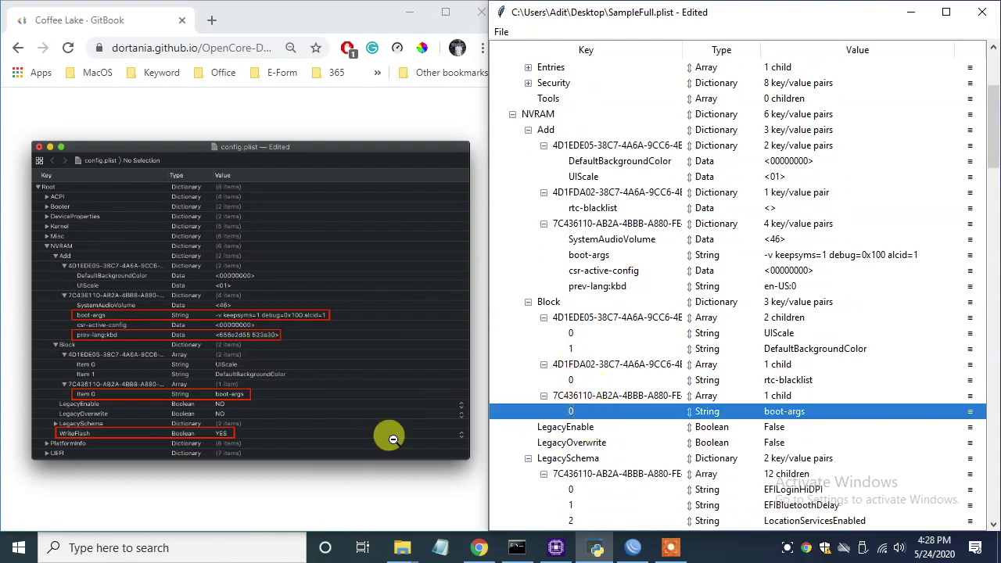
left_click(268, 503)
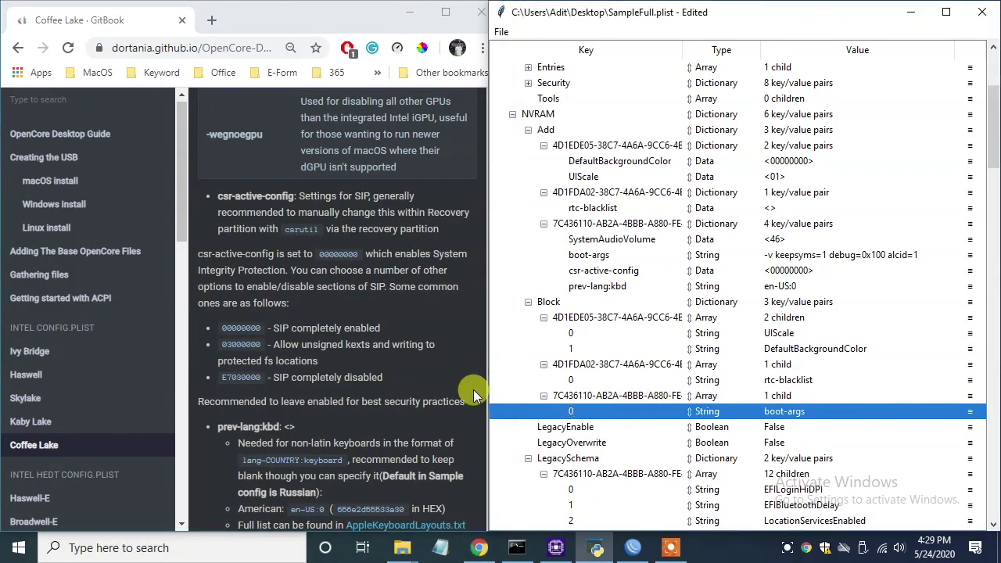
- Check LegacyEnable and LegacyOverwrite under NVRAM against the guide's values
scroll(276, 371, "down", 2)
scroll(275, 371, "down", 5)
double_click(273, 166)
left_click(782, 435)
left_click(782, 443)
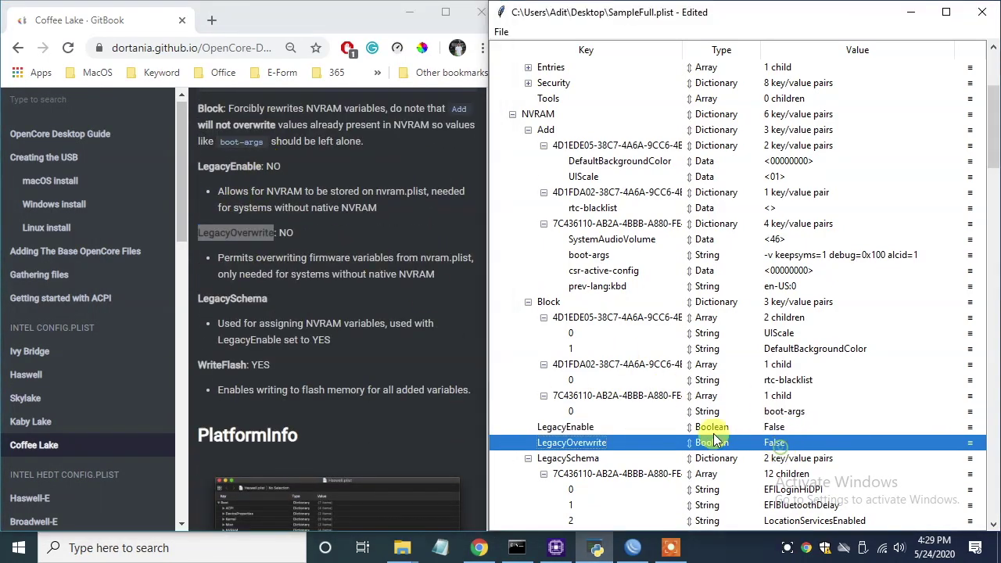
- Collapse the first array under LegacySchema and set WriteFlash to True
double_click(250, 298)
scroll(583, 383, "down", 3)
scroll(583, 383, "down", 1)
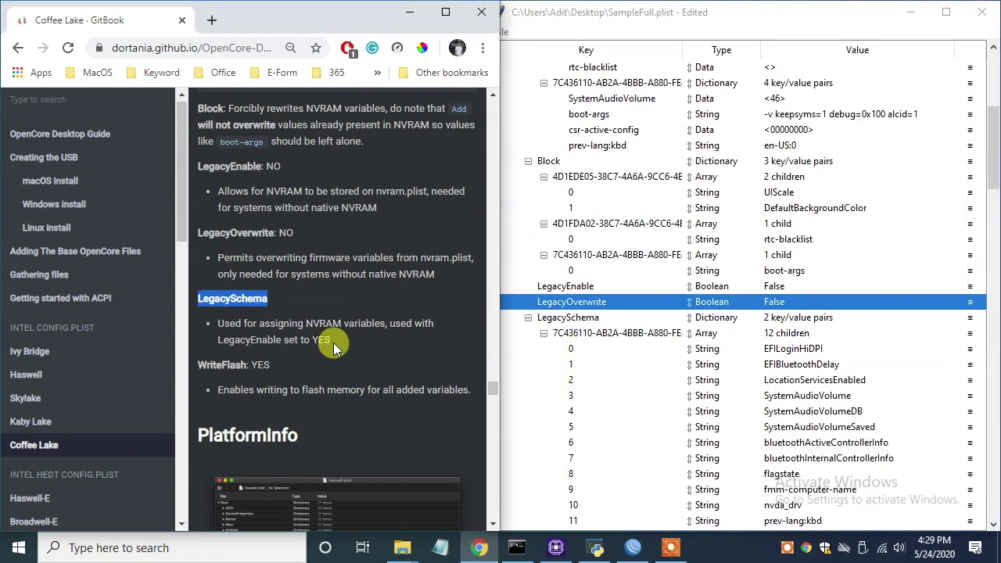
scroll(331, 341, "down", 1)
scroll(551, 342, "down", 3)
left_click(544, 224)
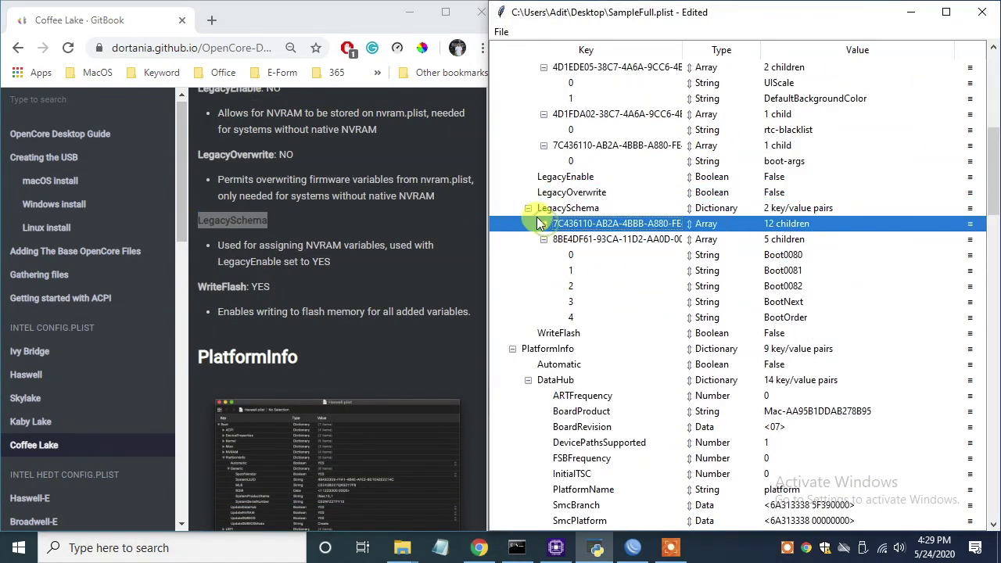
left_click(774, 334)
- Look over the guide's PlatformInfo section and collapse the NVRAM, Misc and PlatformInfo entries in the plist
scroll(266, 304, "up", 3)
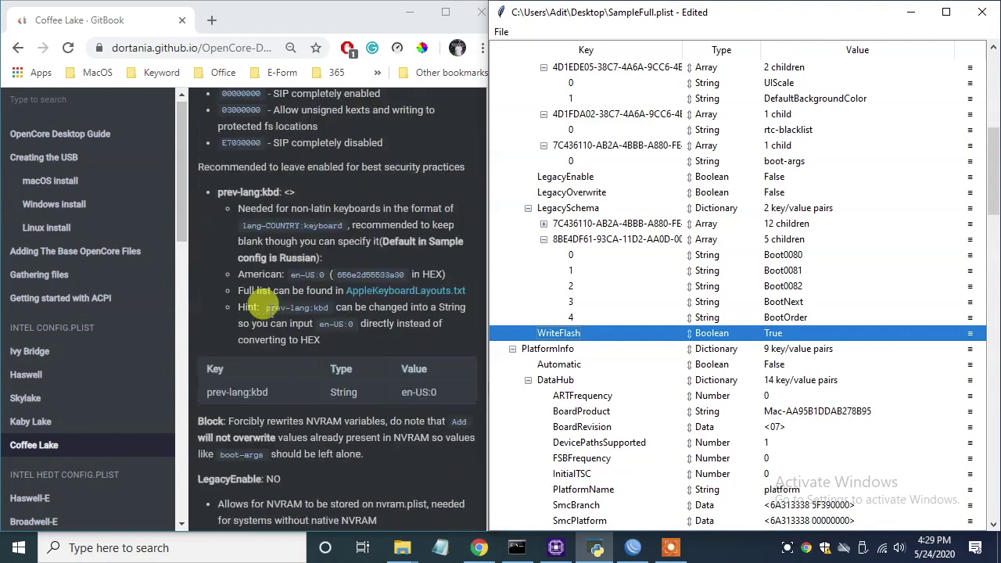
scroll(266, 305, "down", 6)
scroll(266, 305, "down", 5)
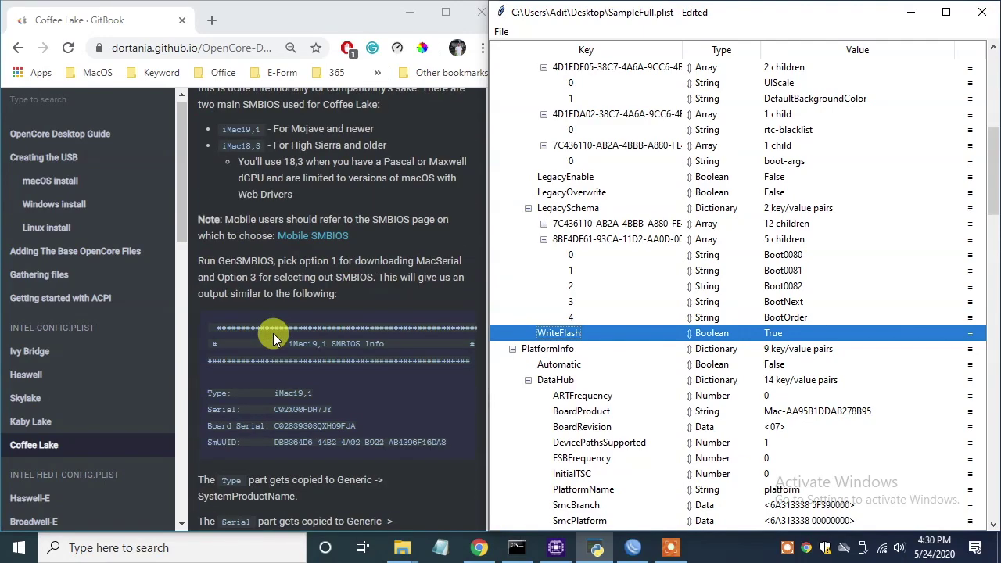
scroll(340, 323, "up", 4)
scroll(512, 235, "up", 7)
scroll(510, 219, "up", 1)
left_click(512, 208)
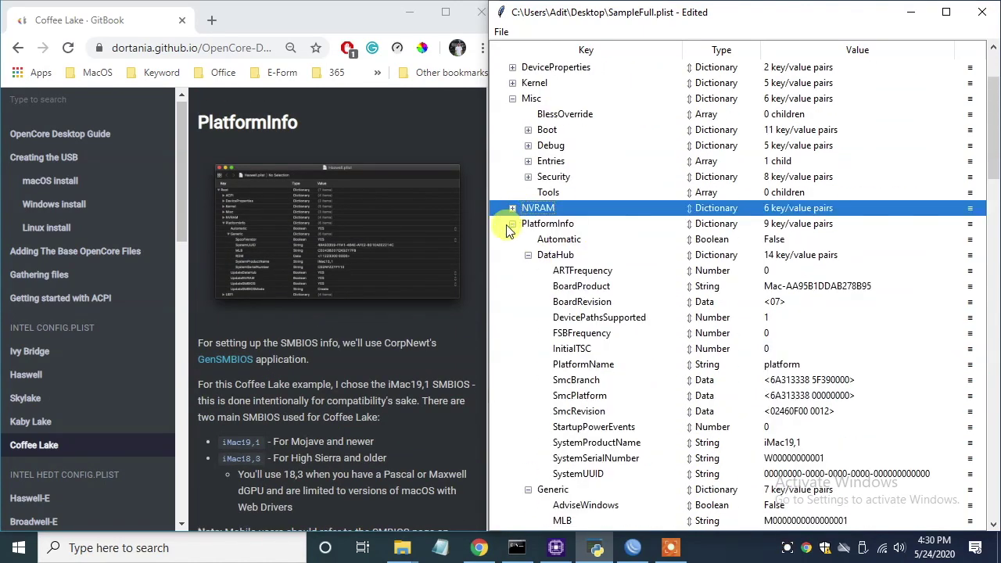
scroll(513, 188, "up", 1)
left_click(512, 161)
left_click(512, 193)
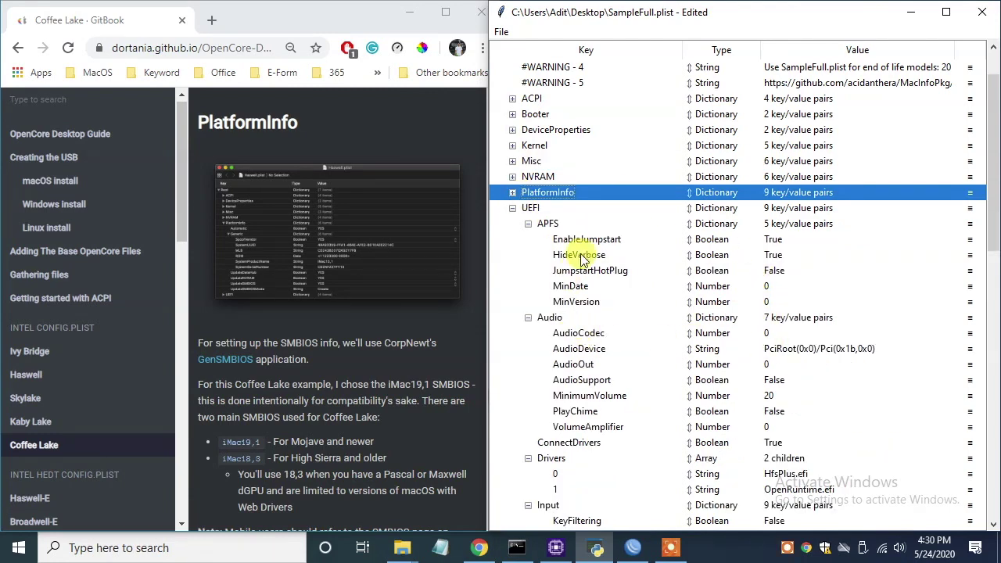
- Open the guide's GenSMBIOS link in a new tab and download the GitHub repository as a ZIP
scroll(268, 263, "down", 2)
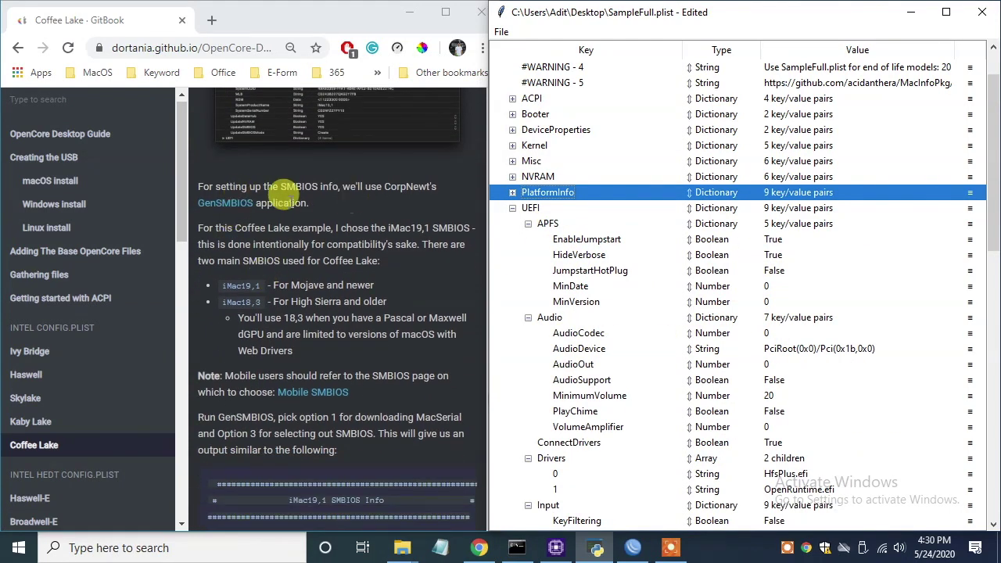
right_click(242, 202)
left_click(297, 214)
left_click(250, 20)
scroll(298, 352, "down", 3)
left_click_drag(306, 527, 493, 527)
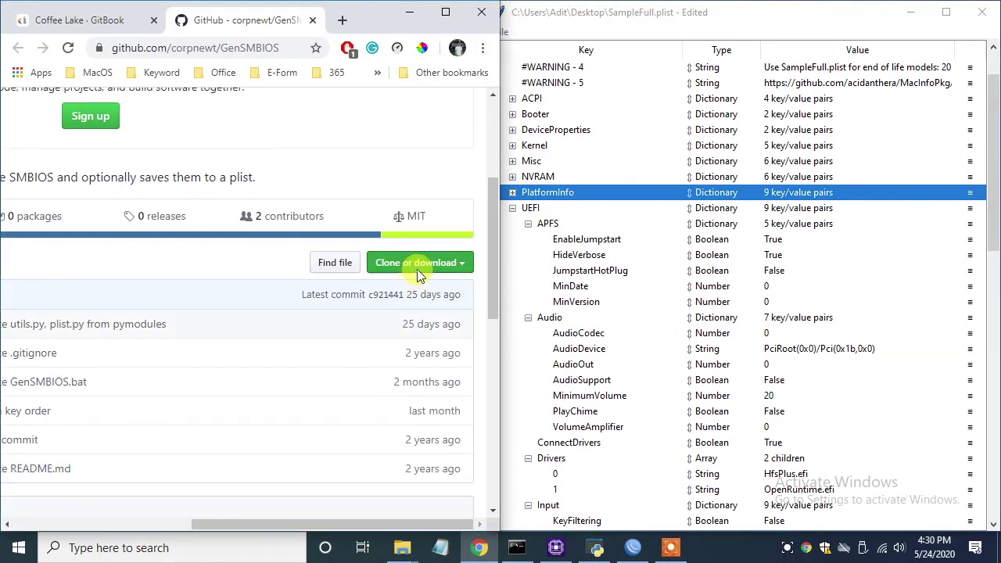
left_click(420, 262)
left_click(404, 380)
- Locate the downloaded GenSMBIOS-master (1) archive, extract it into its own folder and dock that folder's window beside the editor
left_click(161, 515)
left_click(196, 462)
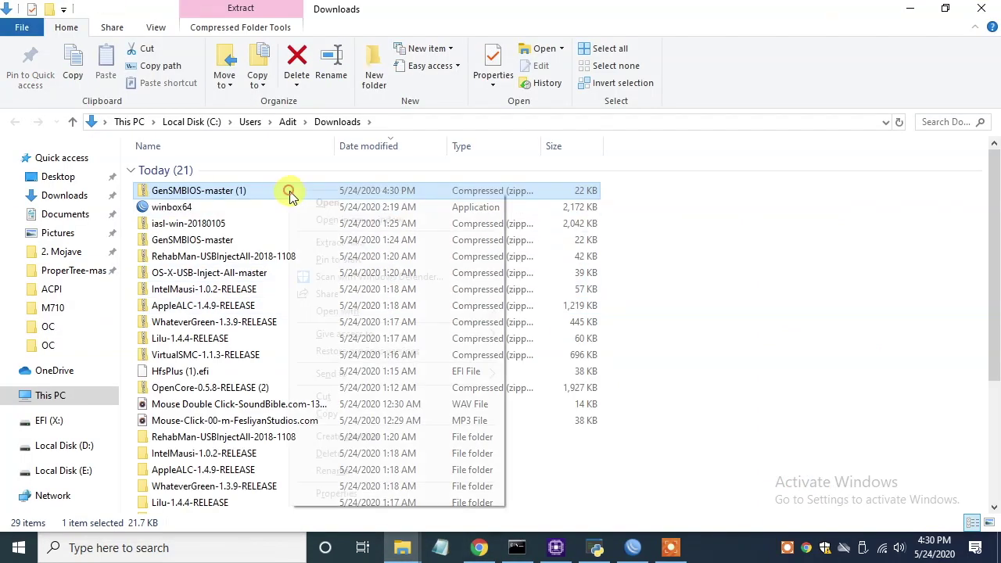
right_click(286, 194)
left_click(313, 230)
left_click(643, 421)
key("super+Left")
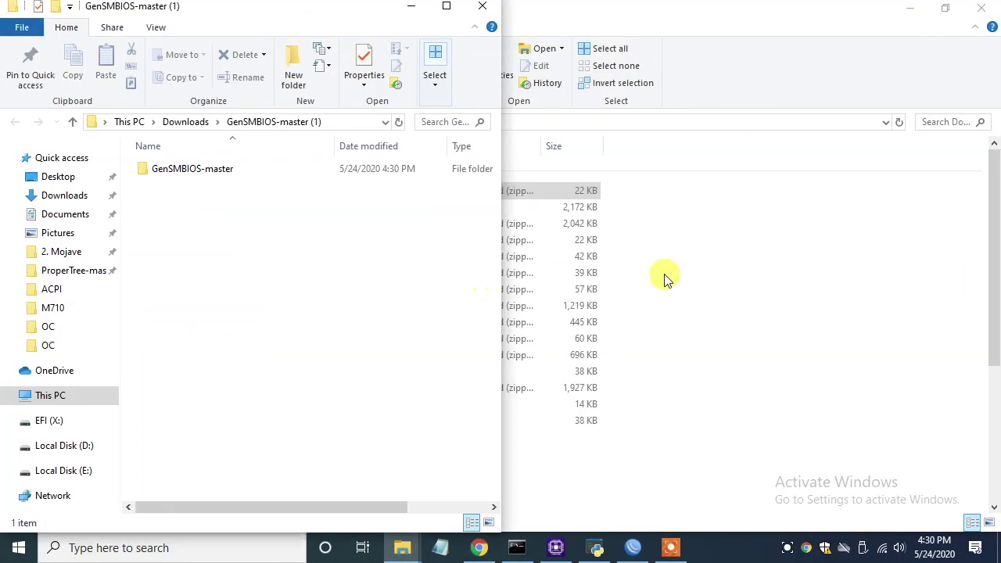
- Save SampleFull.plist and quit the plist editor
left_click(540, 265)
left_click(507, 29)
left_click(521, 81)
left_click(507, 30)
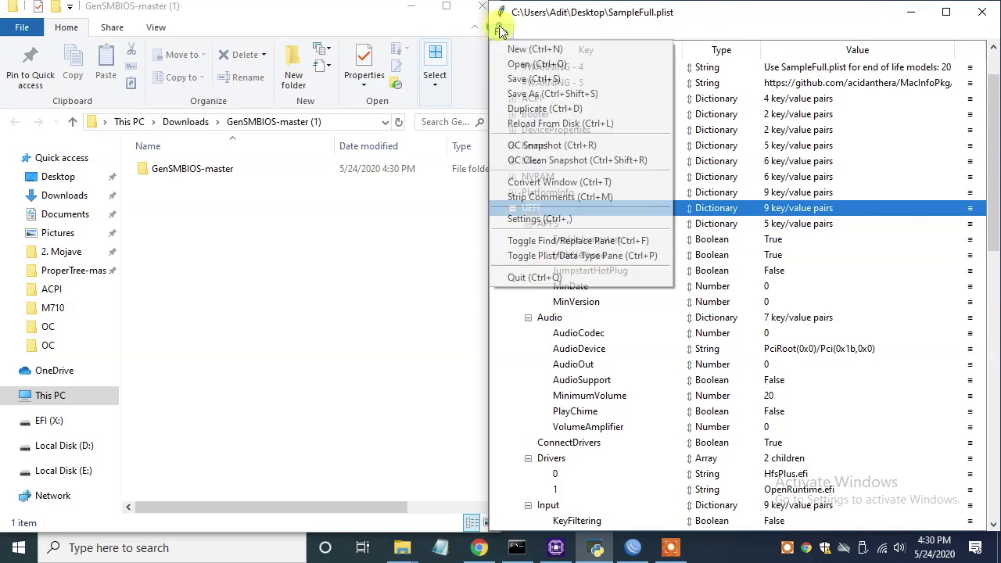
left_click(524, 274)
- Run the GenSMBIOS batch file from the extracted GenSMBIOS-master folder, allowing it past the security prompt
double_click(223, 170)
double_click(223, 200)
left_click(334, 161)
left_click(551, 415)
left_click_drag(309, 36, 370, 51)
- Choose SampleFull.plist from the desktop as the config.plist that GenSMBIOS works on
type("1")
key("BackSpace")
type("2")
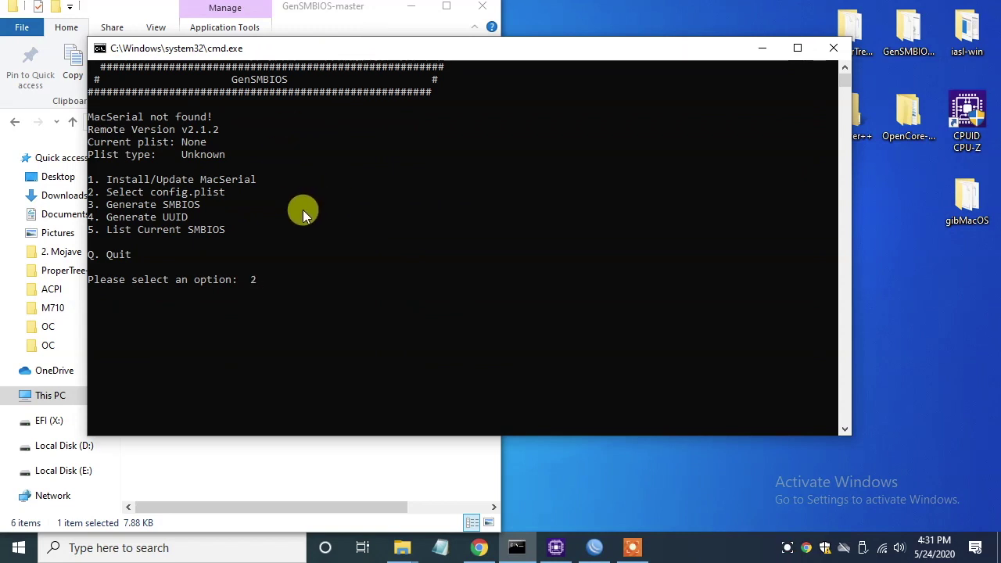
key("Return")
left_click(930, 249)
left_click(402, 547)
left_click(563, 462)
left_click(64, 196)
left_click(58, 177)
left_click_drag(268, 409, 440, 150)
key("Return")
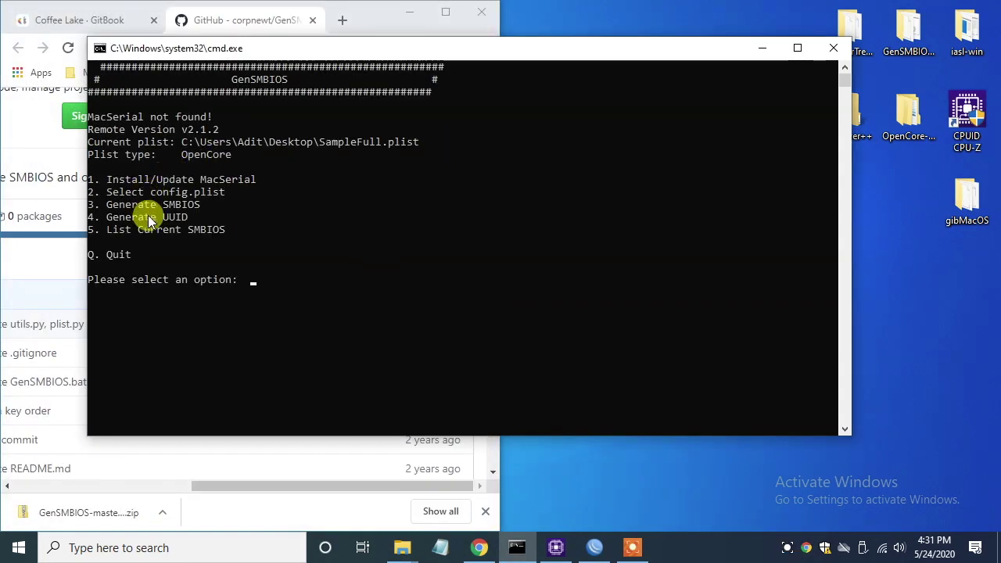
- Install MacSerial through GenSMBIOS and generate an SMBIOS for iMac19,1, taking the model name from the guide
type("1")
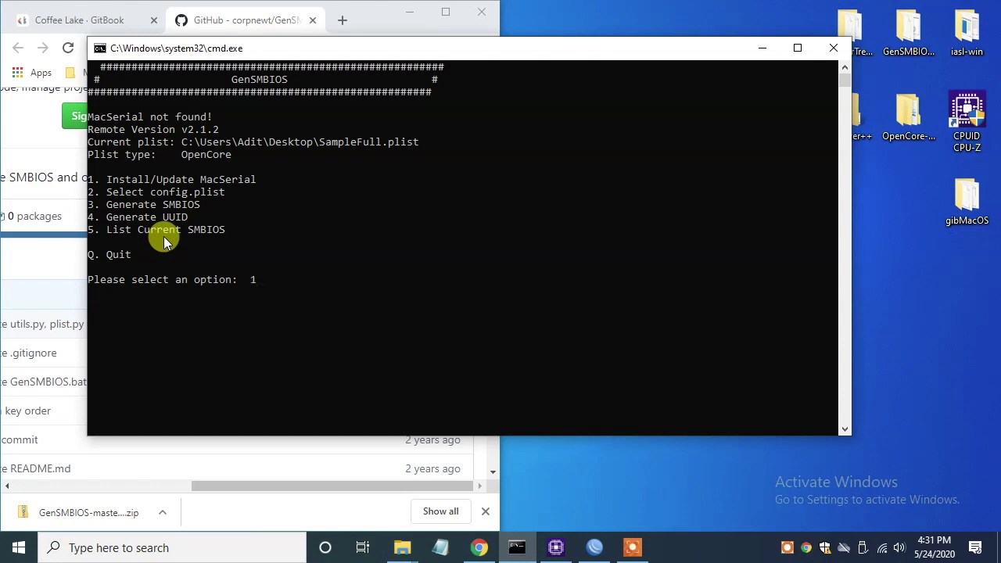
key("Return")
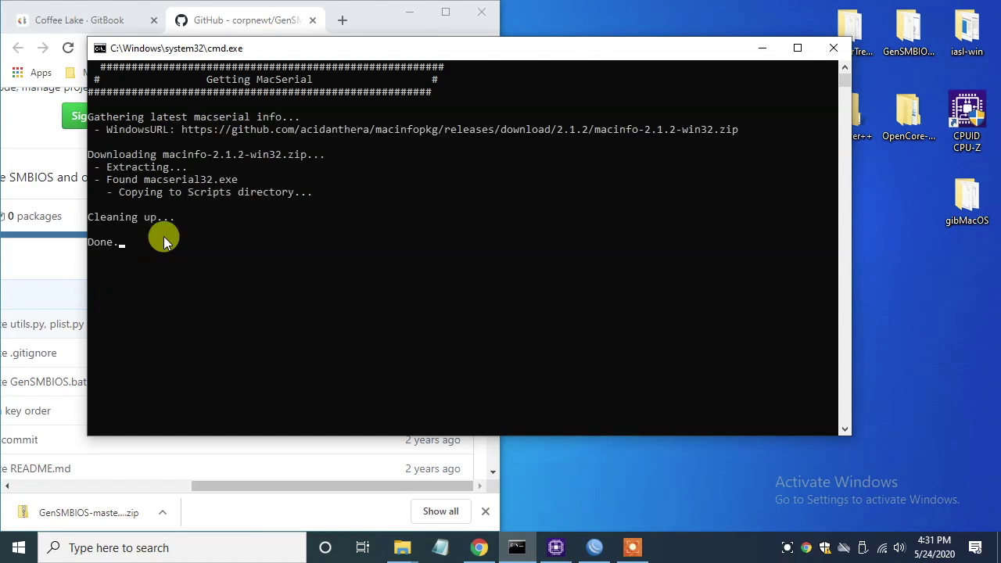
type("3")
key("Return")
left_click(237, 20)
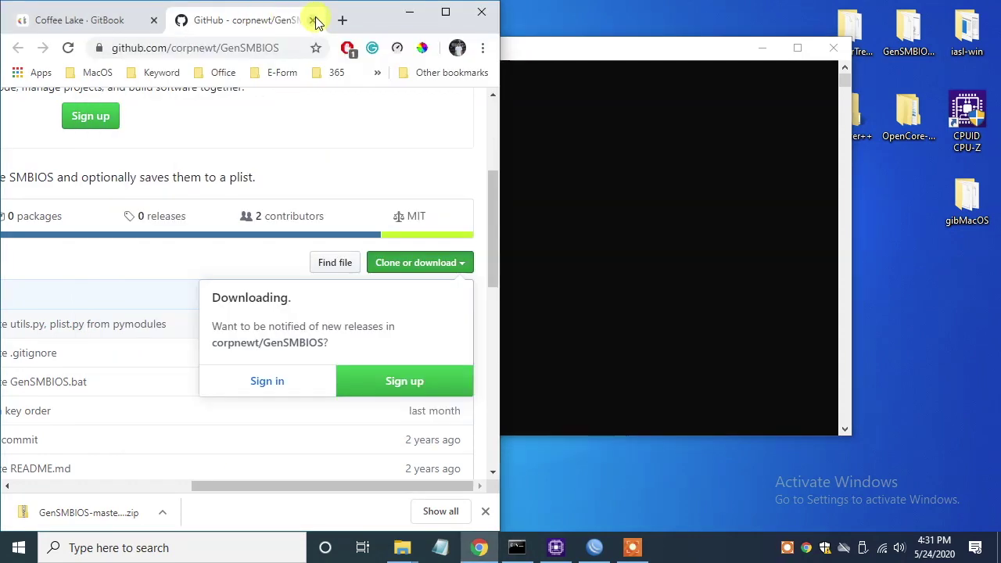
left_click(312, 20)
left_click_drag(223, 285, 266, 289)
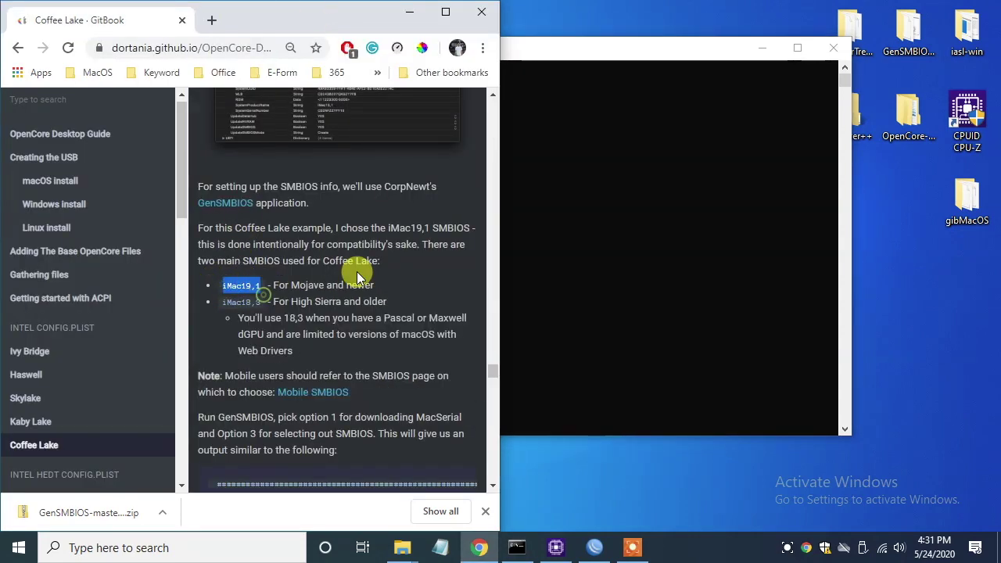
left_click(507, 223)
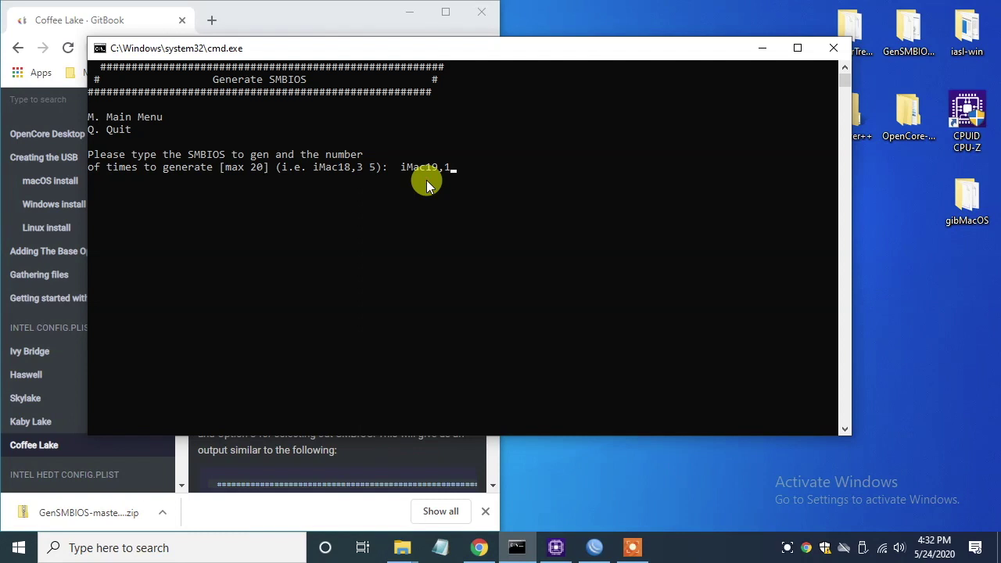
key("Return")
key("Return")
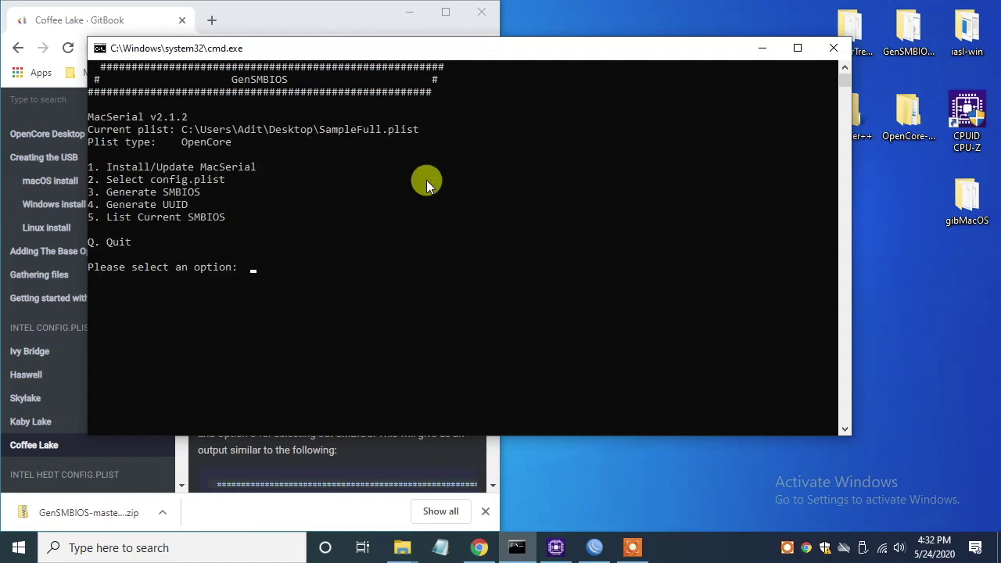
- Generate a UUID in GenSMBIOS and list the plist's current SMBIOS before quitting the tool
key("Return")
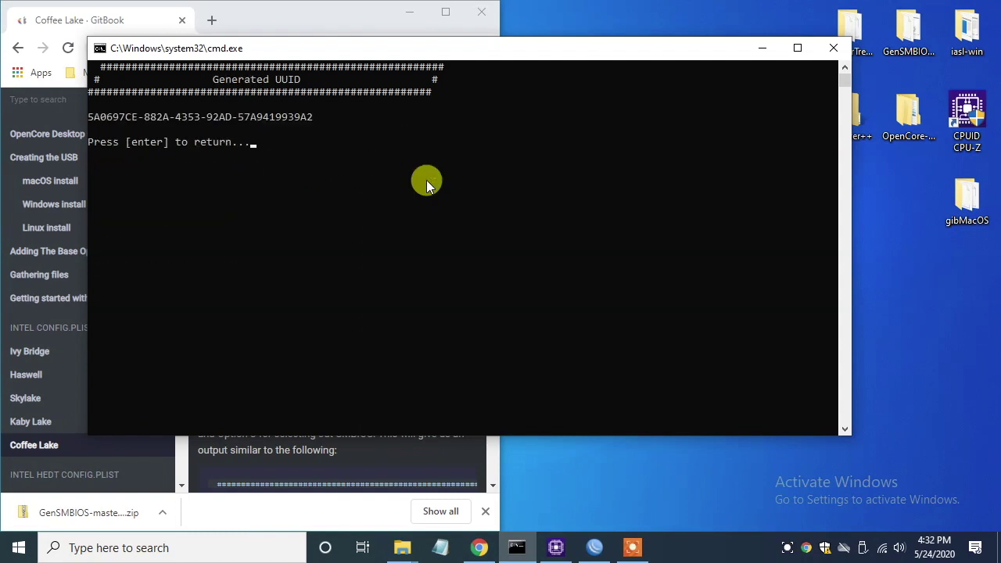
key("Return")
type("5")
key("Return")
key("Return")
type("q")
key("Return")
- Run ProperTree from the ProperTree-master folder and open the desktop's SampleFull.plist in a window docked beside the guide
double_click(850, 31)
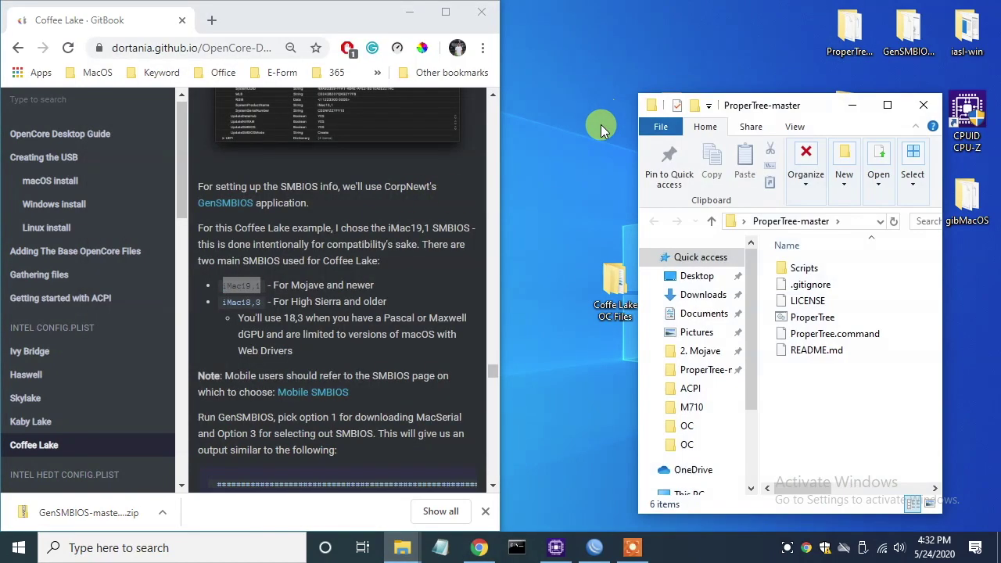
double_click(813, 317)
left_click(263, 68)
left_click(293, 98)
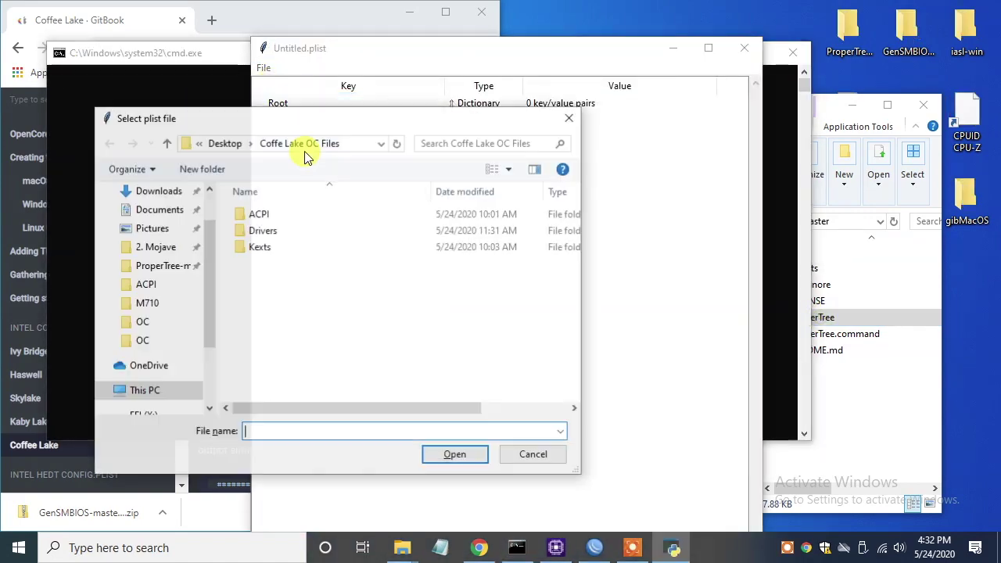
left_click(154, 219)
left_click(358, 376)
left_click(452, 453)
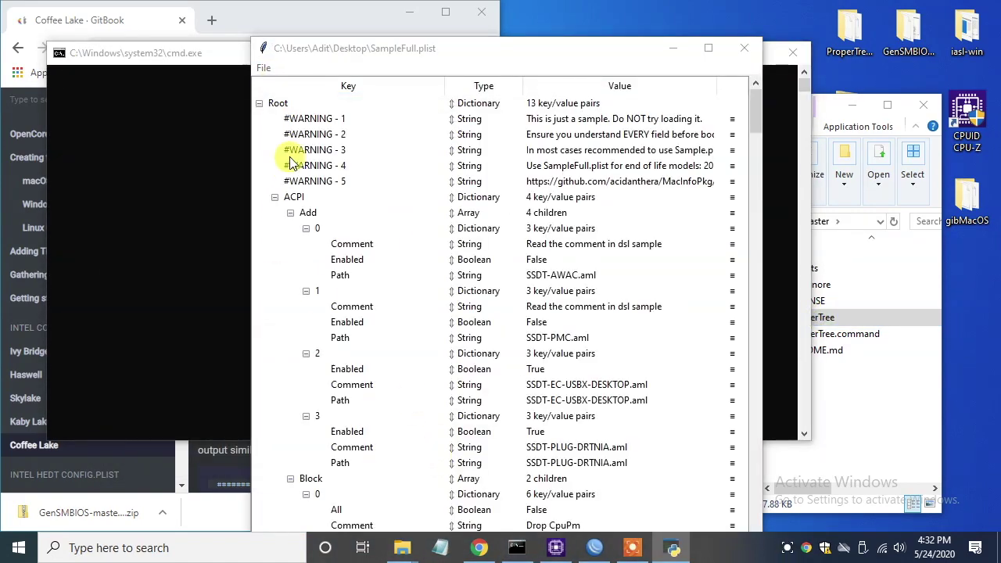
left_click(617, 118)
key("super+Right")
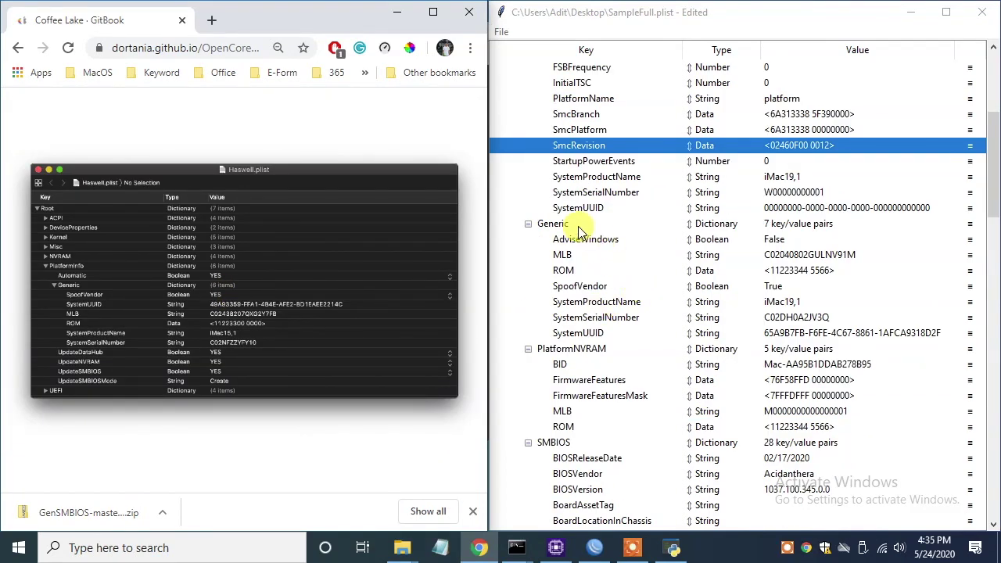
- Check SpoofVendor and AdviseWindows in PlatformInfo's Generic section against the guide
left_click(578, 226)
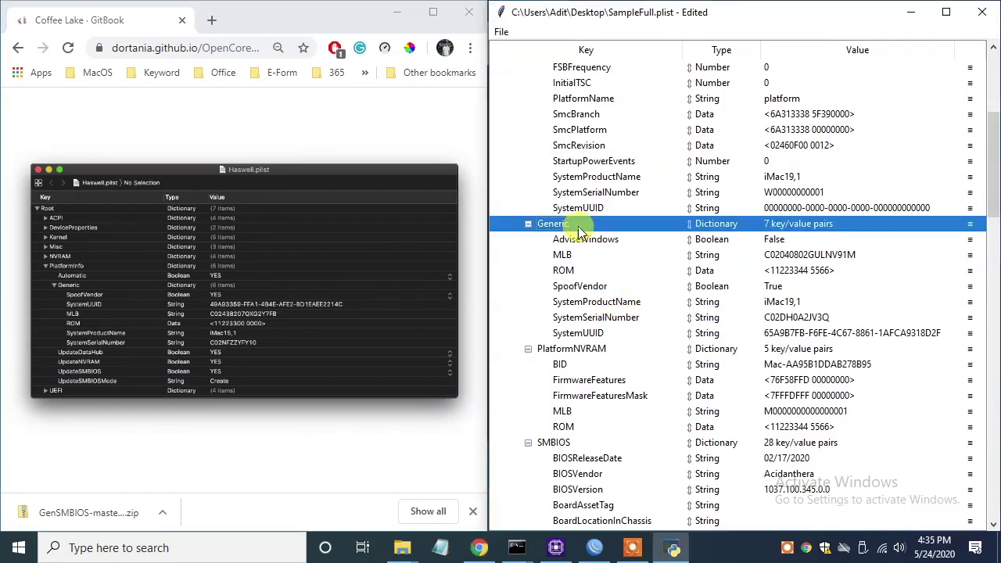
left_click(528, 225)
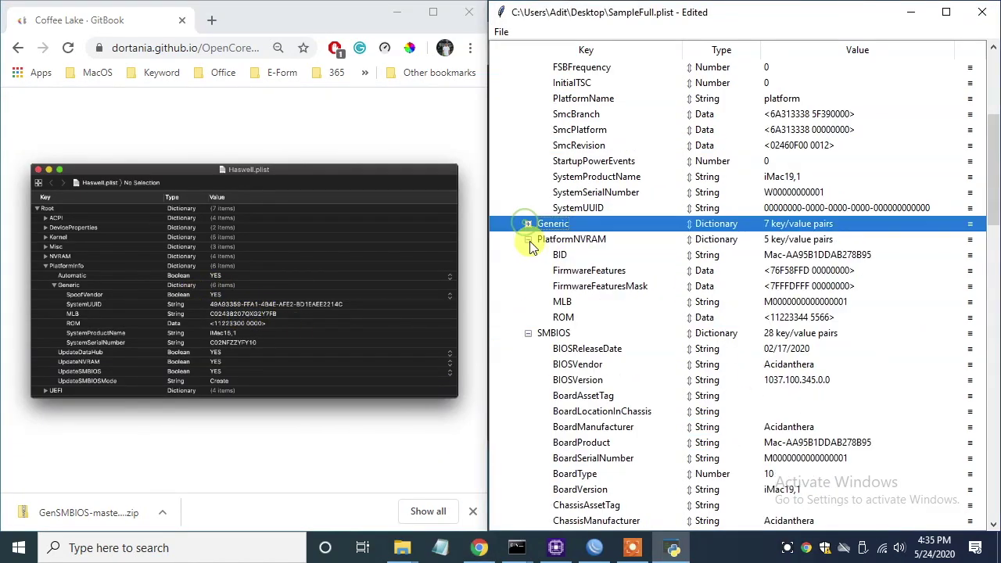
left_click(355, 398)
scroll(300, 291, "down", 10)
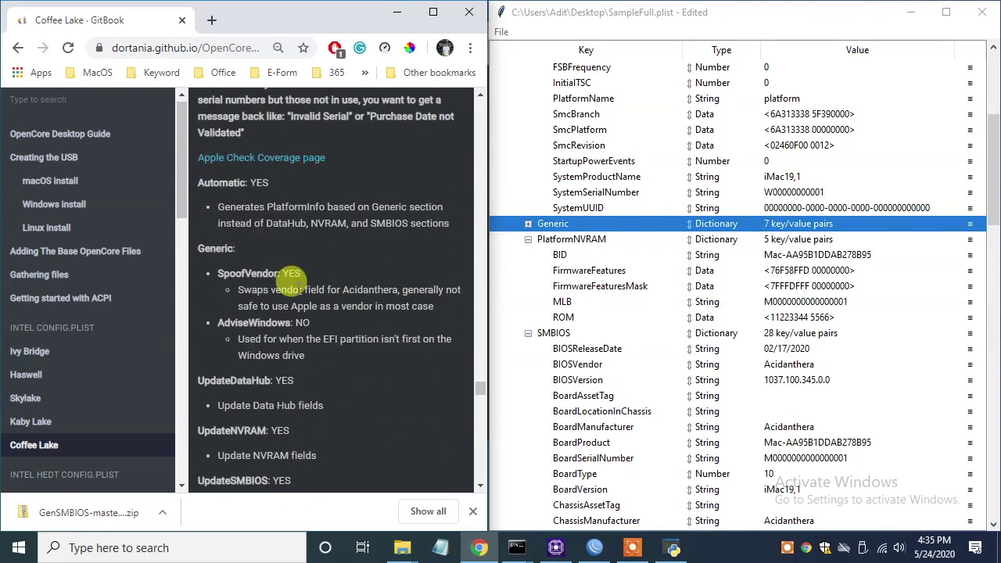
left_click(528, 224)
left_click(594, 286)
double_click(301, 322)
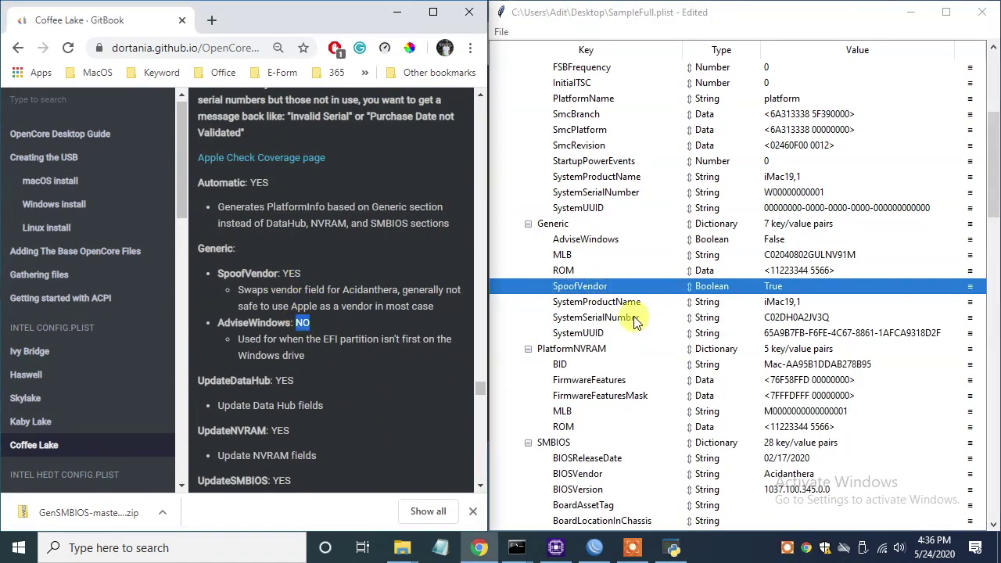
left_click(592, 241)
scroll(335, 291, "down", 1)
- Compare UpdateDataHub, UpdateNVRAM, UpdateSMBIOS and UpdateSMBIOSMode under PlatformInfo with the guide's values
double_click(284, 301)
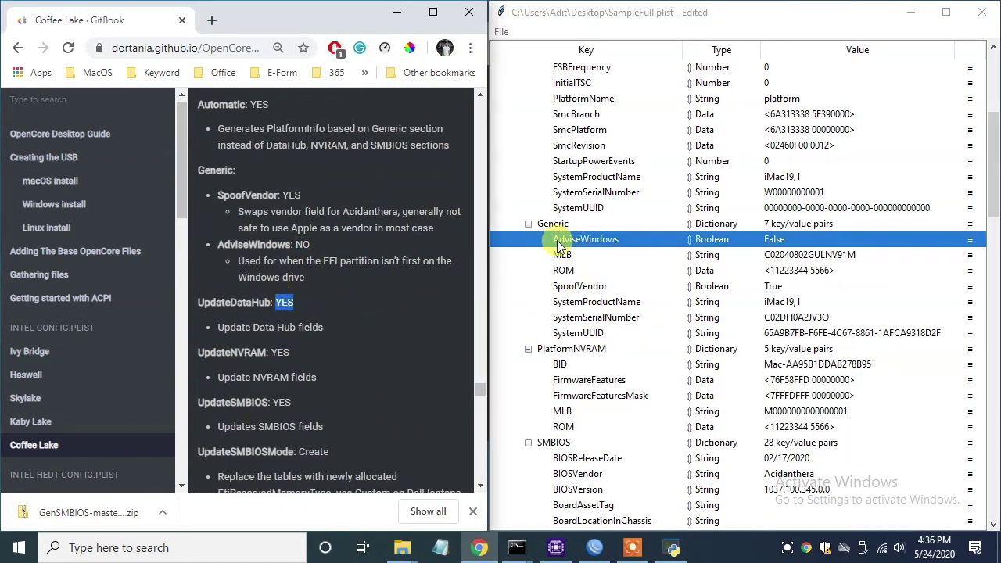
scroll(596, 290, "down", 20)
scroll(466, 356, "down", 1)
scroll(504, 370, "down", 1)
left_click(573, 443)
double_click(270, 274)
left_click(568, 459)
left_click(563, 474)
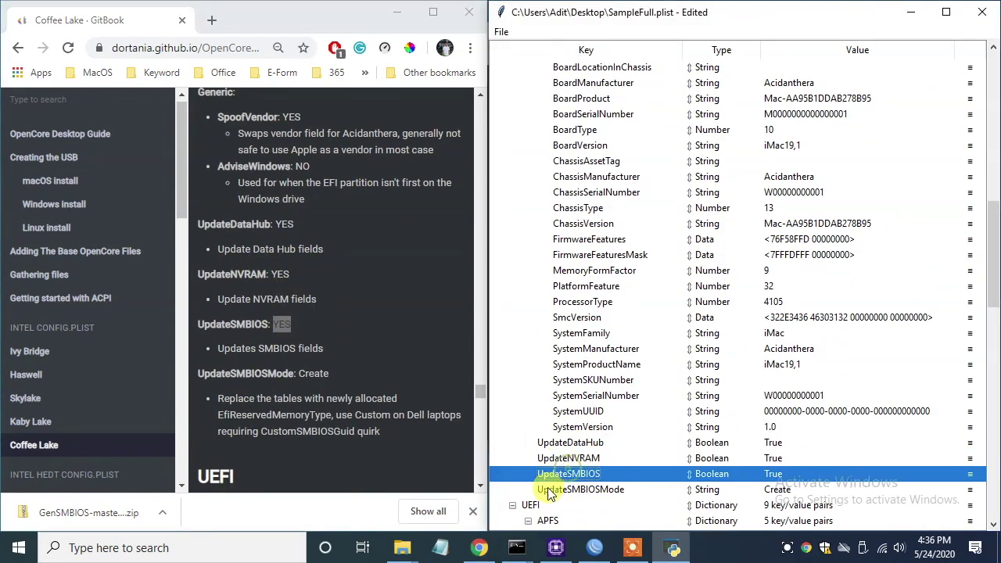
double_click(313, 373)
left_click(578, 490)
- Collapse the subsections of PlatformInfo and the PlatformInfo dictionary itself
scroll(573, 475, "up", 17)
left_click(529, 255)
left_click(528, 162)
scroll(529, 162, "up", 8)
left_click(528, 161)
scroll(528, 162, "up", 16)
left_click(512, 145)
- Check the ConnectDrivers setting and the Drivers list under UEFI against the guide's UEFI section
scroll(268, 304, "down", 8)
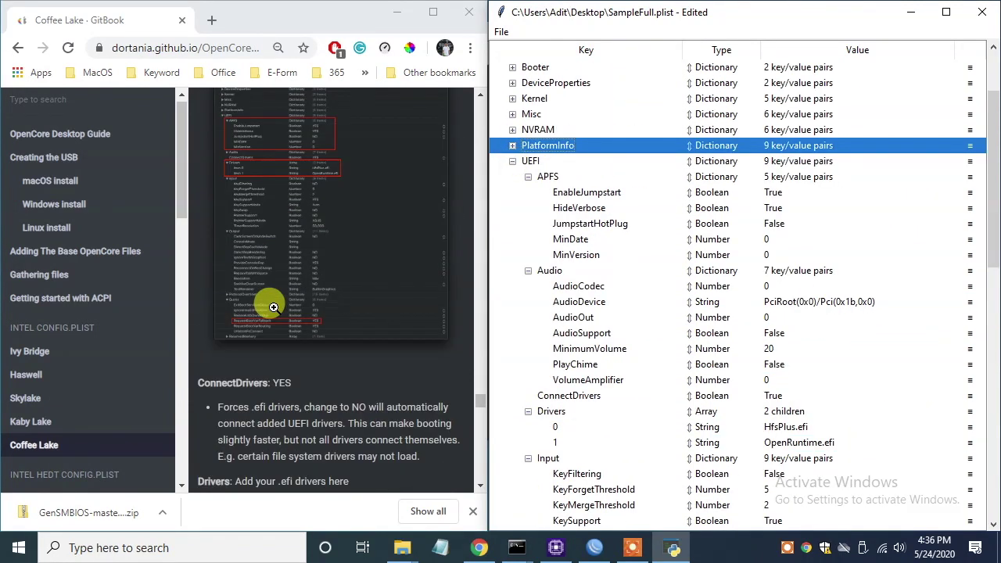
scroll(298, 294, "down", 2)
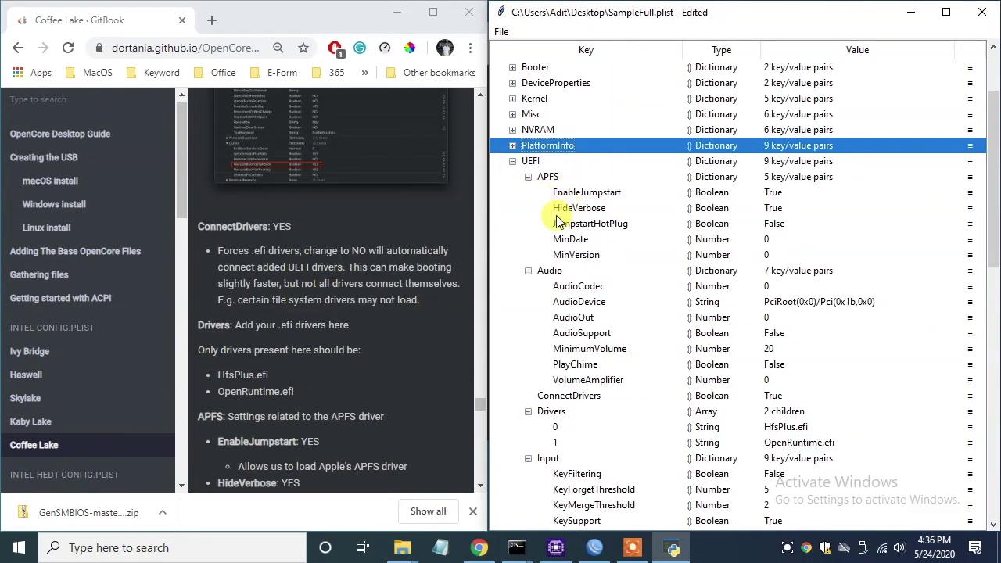
left_click(583, 399)
scroll(257, 320, "down", 2)
scroll(602, 313, "down", 3)
scroll(602, 313, "down", 3)
left_click(585, 333)
key("Down")
scroll(290, 264, "down", 4)
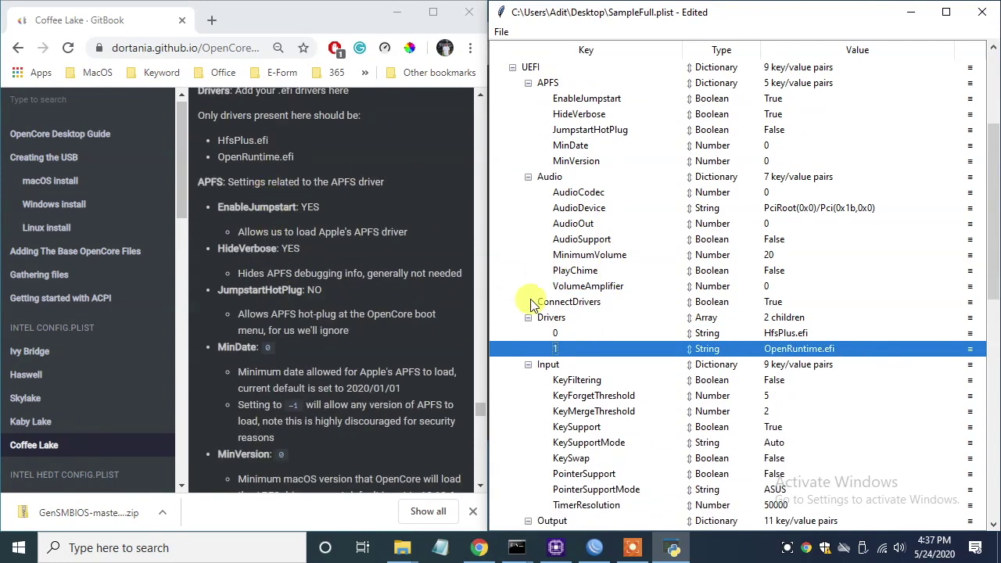
scroll(512, 297, "down", 8)
scroll(556, 314, "up", 8)
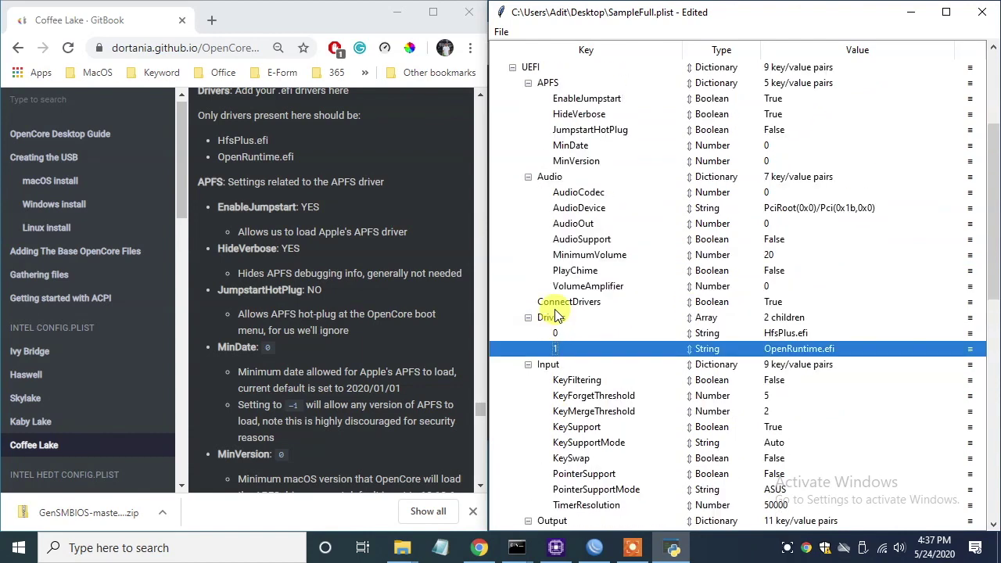
- Compare the UEFI APFS settings from EnableJumpstart to MinVersion with the guide and review its Audio advice
left_click(606, 102)
double_click(290, 248)
left_click(583, 114)
double_click(313, 289)
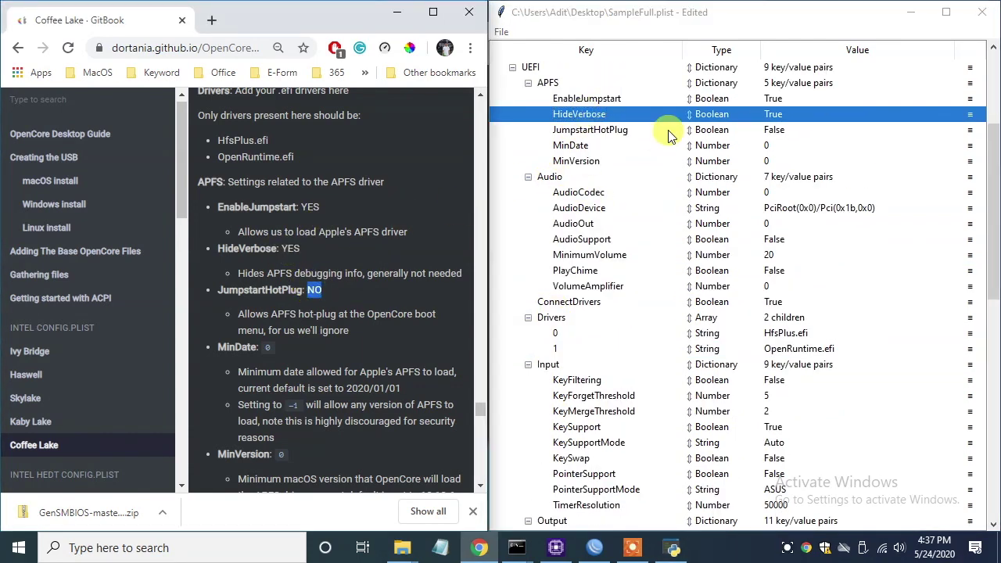
left_click(667, 132)
left_click(279, 348)
left_click(632, 143)
scroll(250, 383, "down", 3)
left_click(262, 225)
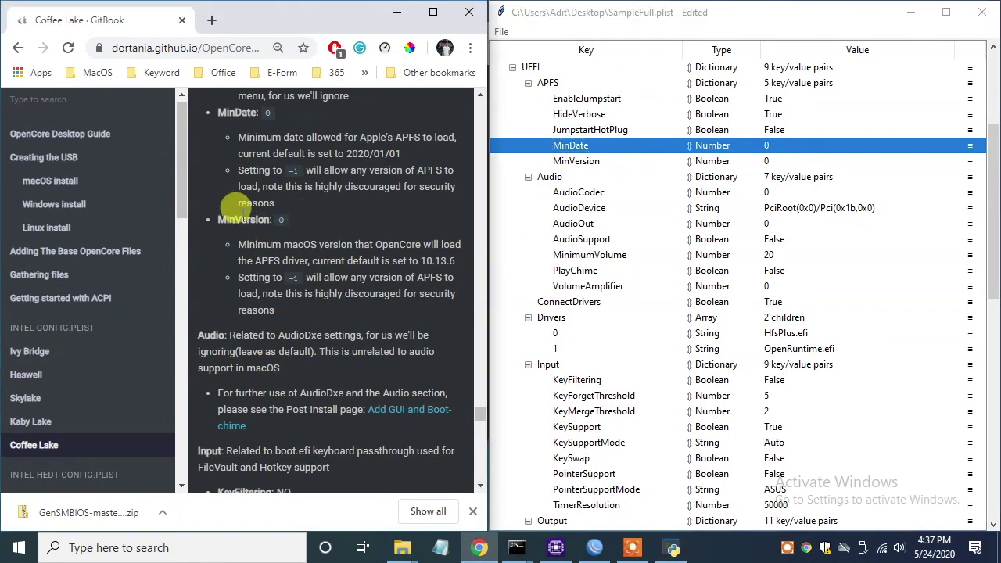
left_click(556, 194)
scroll(277, 260, "down", 3)
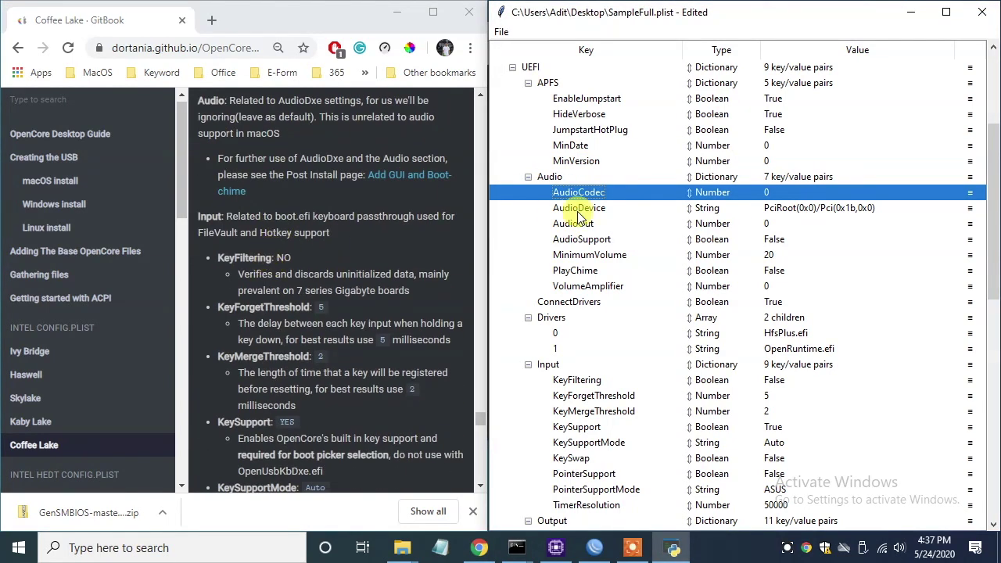
- Compare the UEFI Input settings from KeyFiltering through KeySupportMode with the values in the guide
scroll(587, 352, "down", 1)
left_click(596, 364)
double_click(262, 307)
left_click(595, 380)
double_click(263, 356)
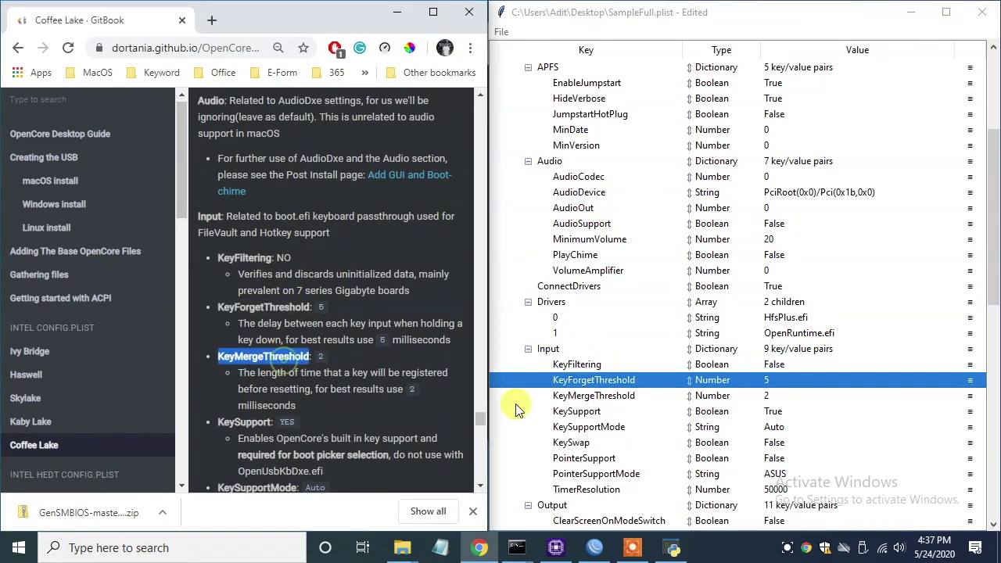
left_click(595, 396)
double_click(244, 422)
scroll(579, 336, "down", 5)
left_click(576, 332)
scroll(258, 313, "down", 3)
double_click(257, 253)
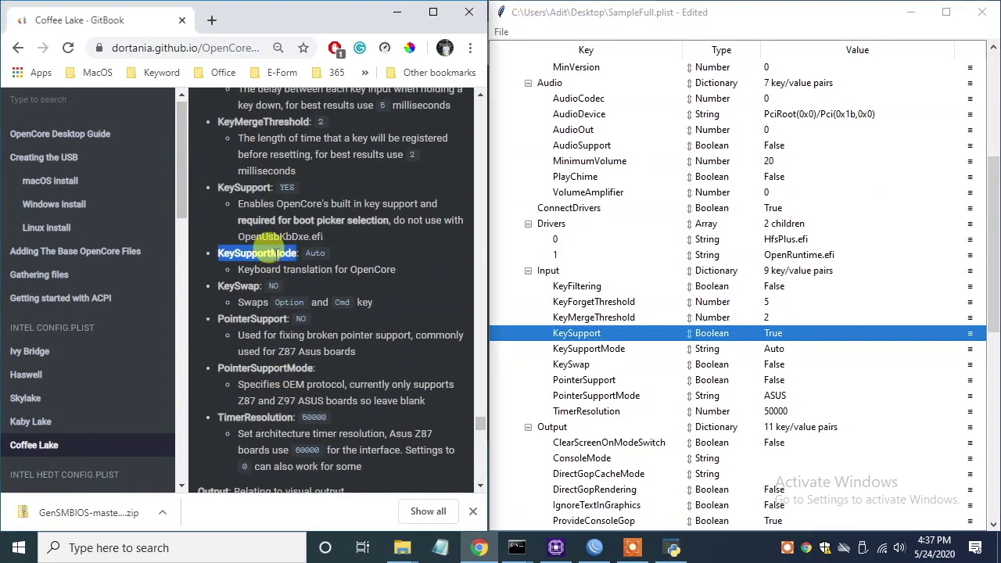
left_click(594, 349)
double_click(247, 286)
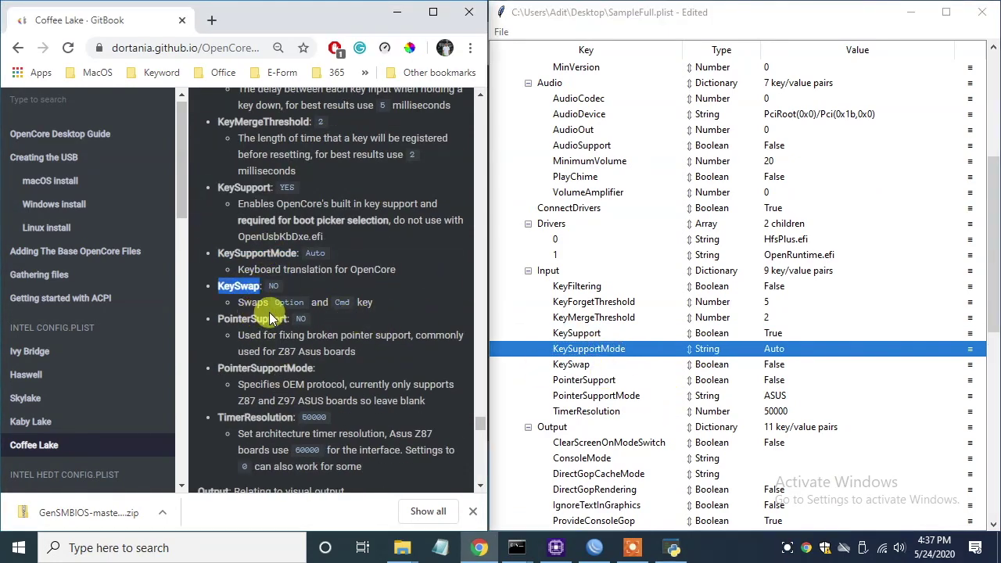
- Recheck the guide's UEFI section and set KeySupportMode under Input to No
left_click(841, 348)
double_click(757, 352)
scroll(368, 332, "up", 15)
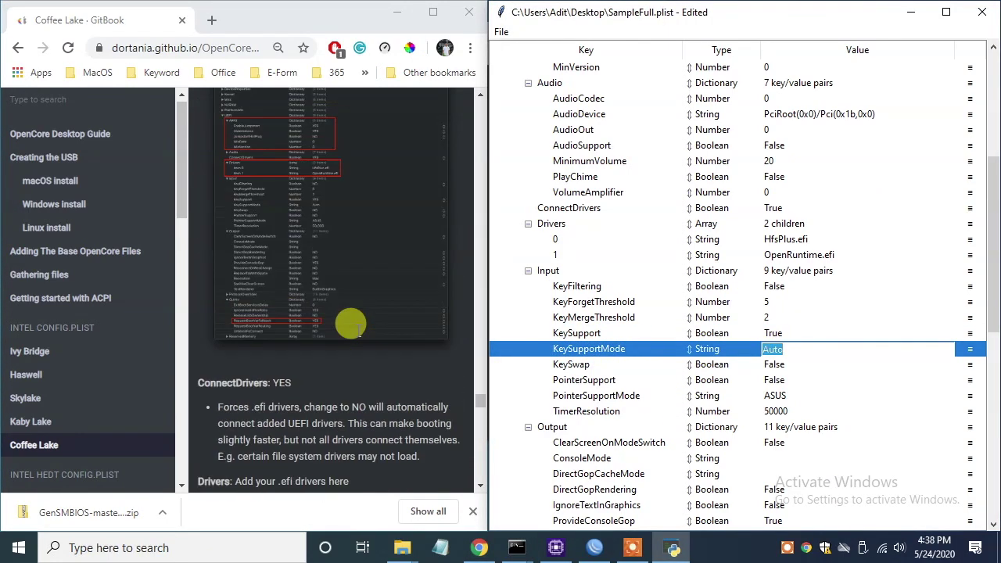
left_click(322, 317)
scroll(308, 342, "down", 15)
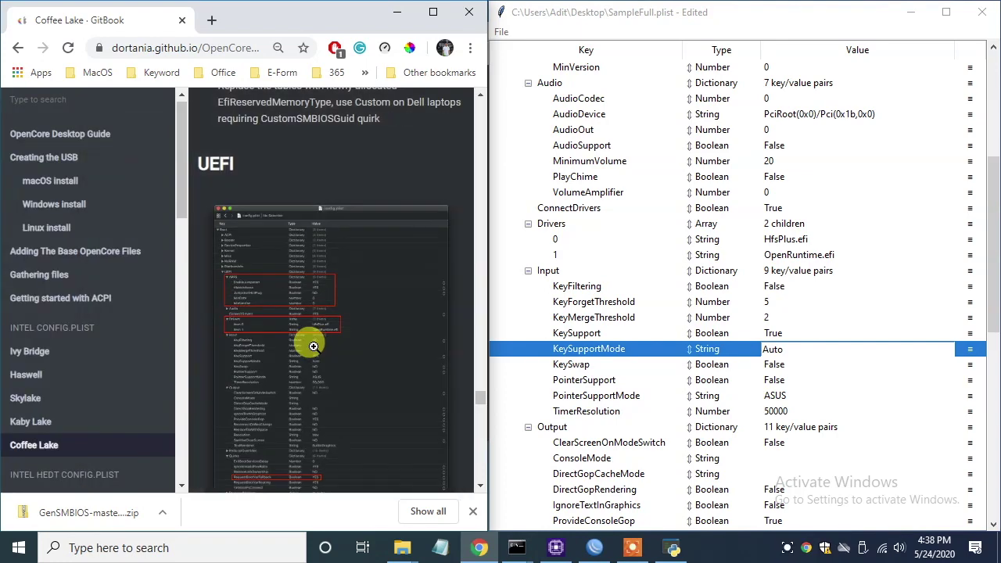
scroll(312, 347, "down", 1)
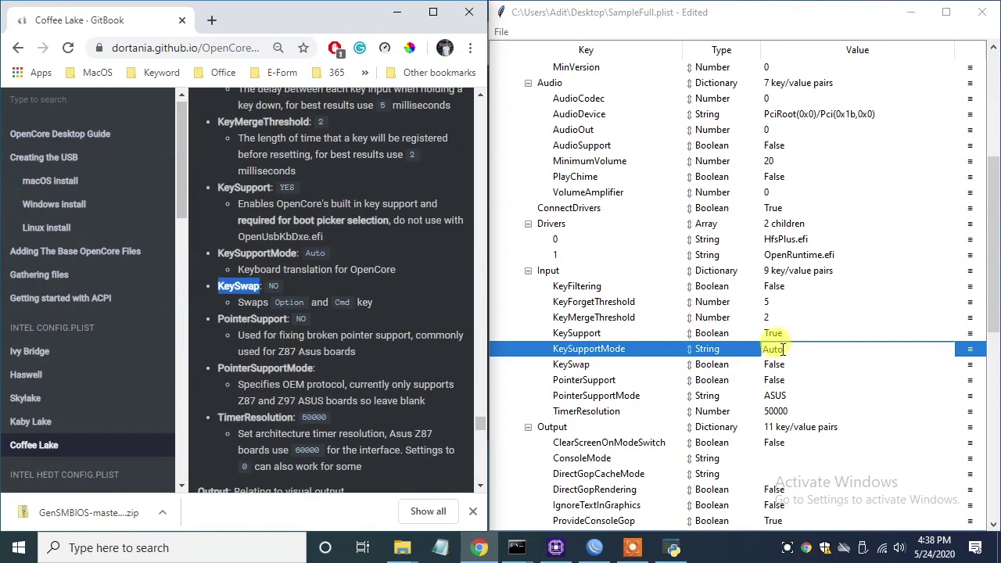
double_click(775, 349)
type("No")
key("Return")
- Compare PointerSupport, PointerSupportMode and TimerResolution under UEFI Input with the values in the guide
left_click(292, 315)
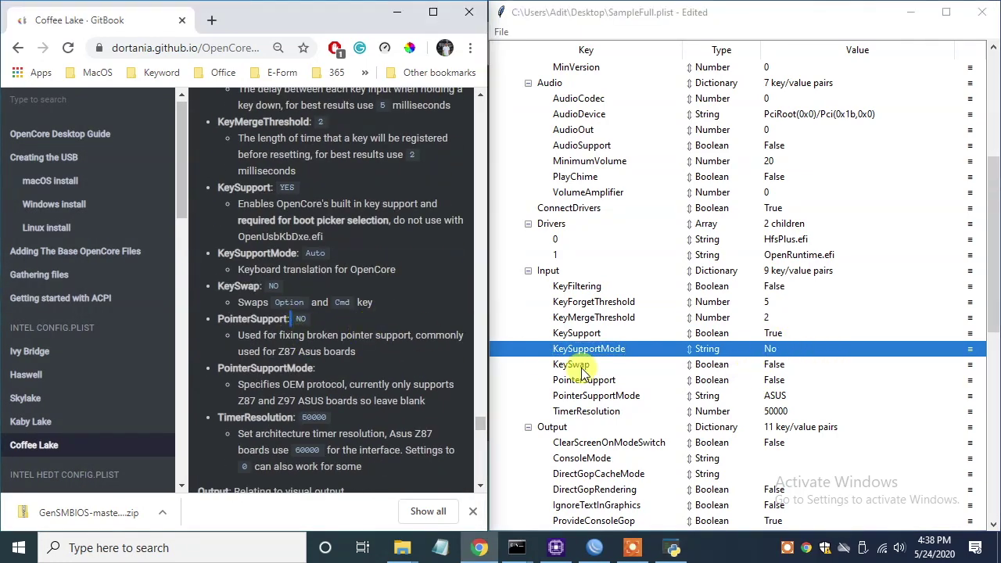
left_click(606, 380)
double_click(303, 367)
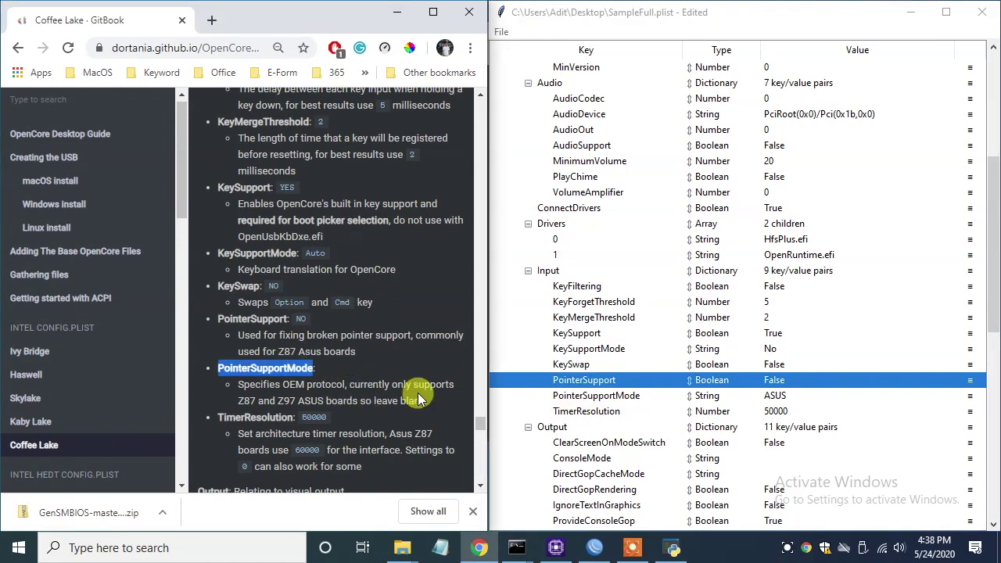
scroll(400, 399, "down", 2)
double_click(314, 260)
left_click(772, 396)
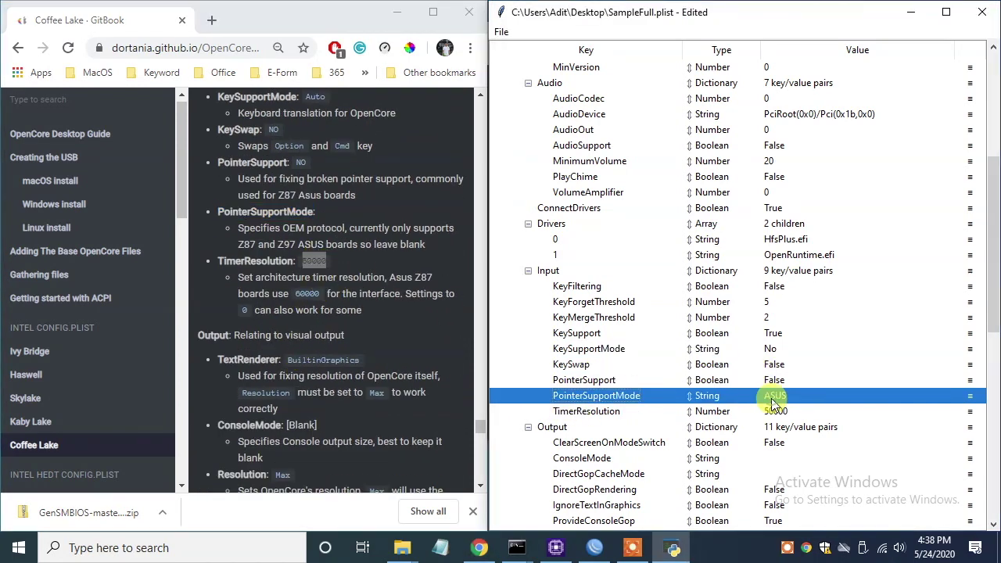
left_click(602, 413)
scroll(602, 414, "down", 1)
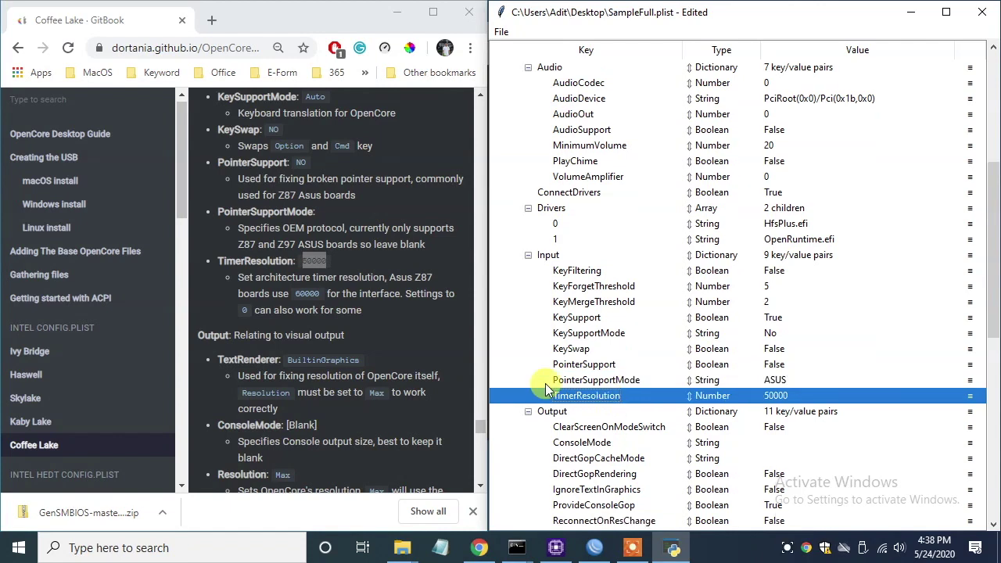
- Compare the UEFI Output settings TextRenderer, ConsoleMode, Resolution and ClearScreenOnModeSwitch with the guide
scroll(261, 297, "down", 1)
scroll(618, 427, "down", 2)
left_click(327, 274)
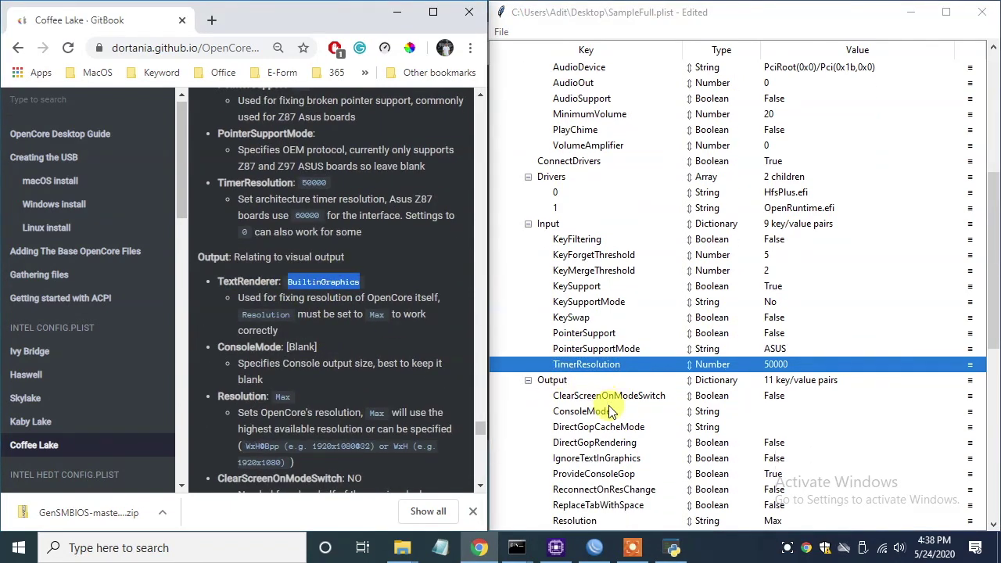
scroll(610, 415, "down", 1)
scroll(264, 326, "down", 1)
triple_click(313, 266)
double_click(278, 317)
left_click(578, 474)
scroll(344, 258, "down", 2)
double_click(353, 244)
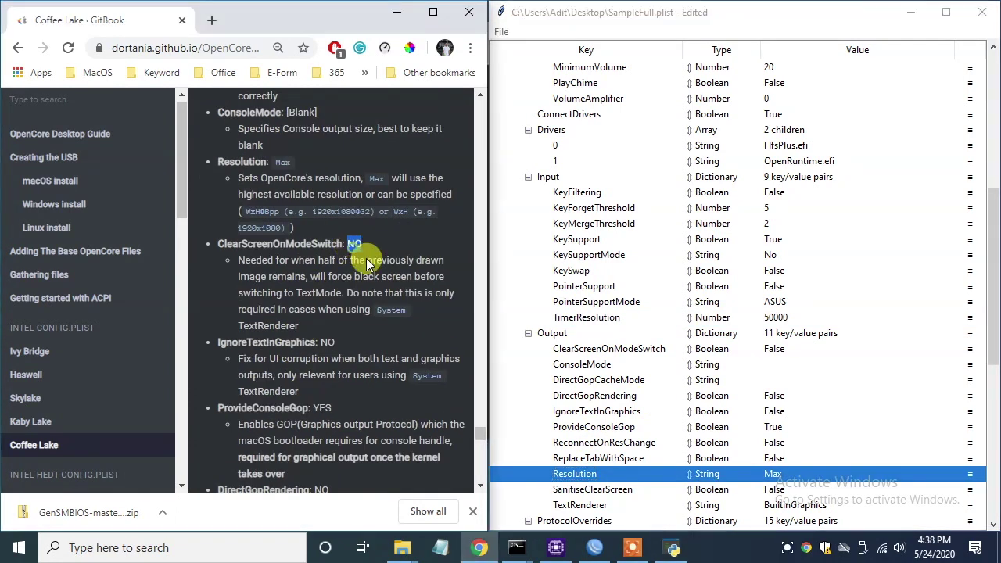
left_click(597, 349)
- Compare IgnoreTextInGraphics, ProvideConsoleGop, DirectGopRendering, ReconnectOnResChange and ReplaceTabWithSpace under Output with the guide
double_click(301, 342)
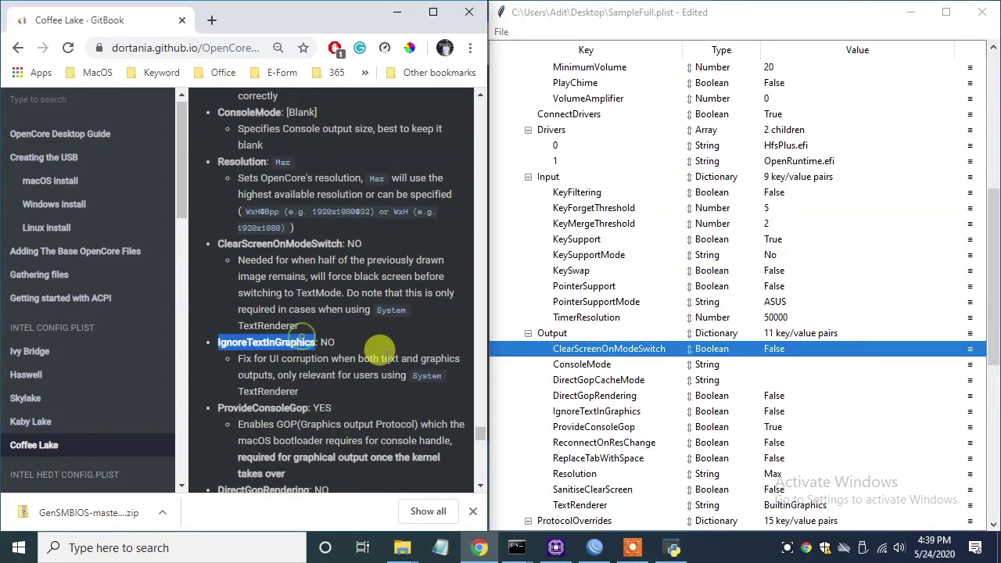
left_click(596, 411)
double_click(263, 407)
scroll(595, 391, "down", 1)
scroll(430, 414, "down", 1)
left_click(539, 395)
double_click(299, 411)
left_click(606, 368)
scroll(352, 351, "down", 2)
double_click(274, 304)
left_click(602, 411)
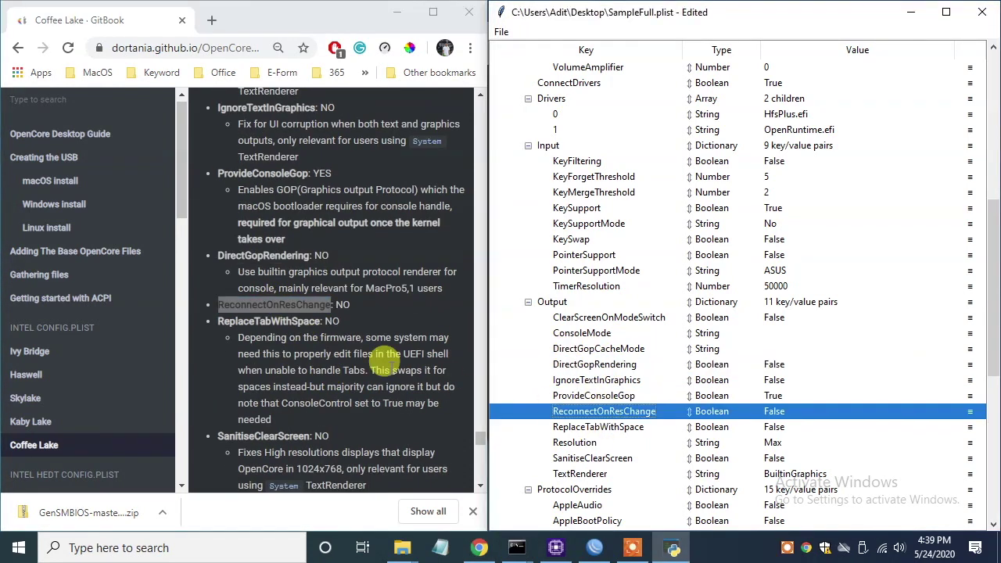
left_click(598, 427)
- Check SanitiseClearScreen and TextRenderer under Output against the guide and read its ProtocolOverrides advice
scroll(599, 427, "down", 1)
scroll(286, 428, "down", 2)
double_click(263, 280)
left_click(591, 426)
scroll(252, 343, "down", 2)
double_click(281, 197)
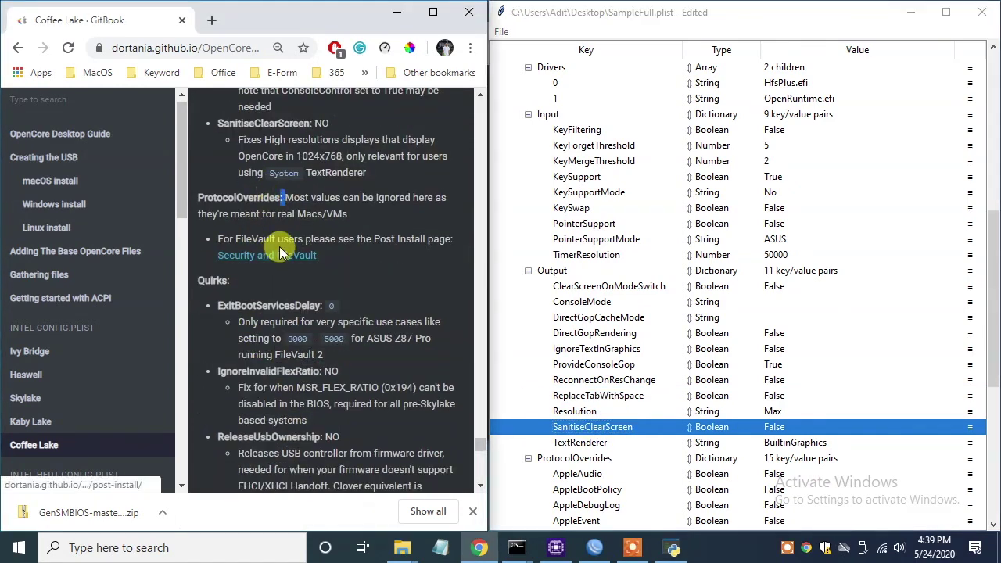
scroll(272, 242, "down", 1)
scroll(295, 228, "up", 2)
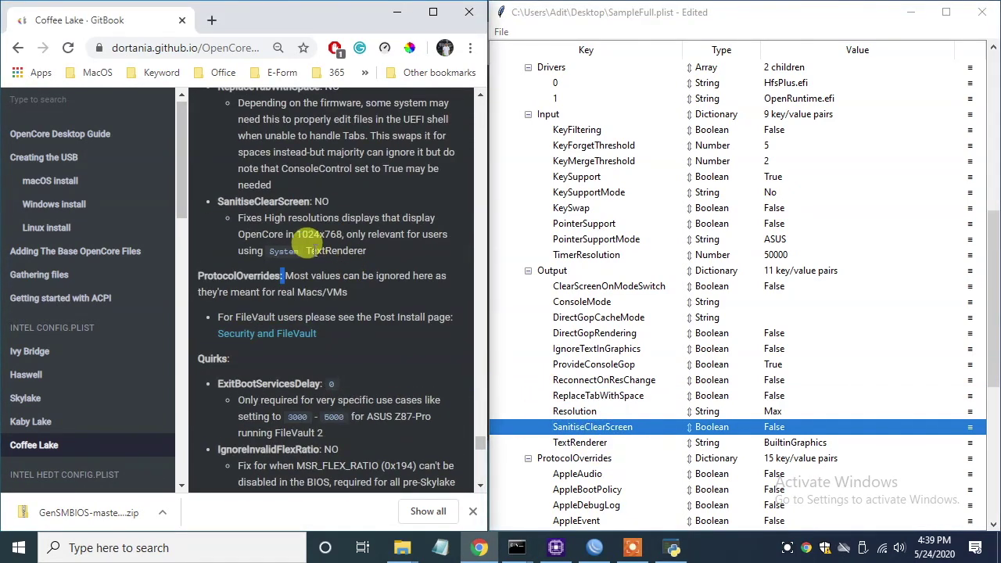
left_click(619, 446)
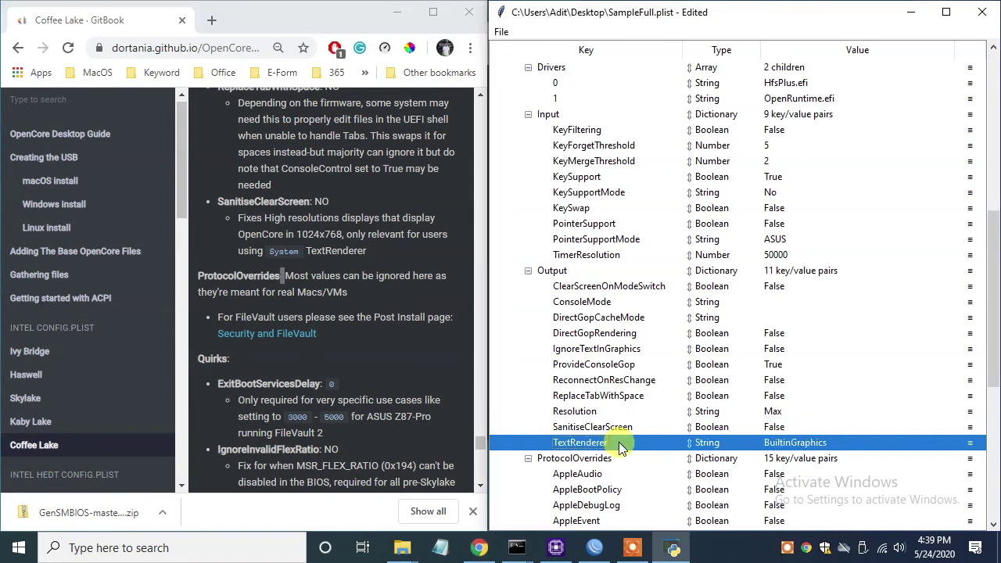
- Collapse Output and ProtocolOverrides, and compare the UEFI Quirks from ExitBootServicesDelay to ReleaseUsbOwnership with the guide
left_click(528, 271)
key("Down")
key("Down")
scroll(309, 313, "down", 1)
left_click(529, 287)
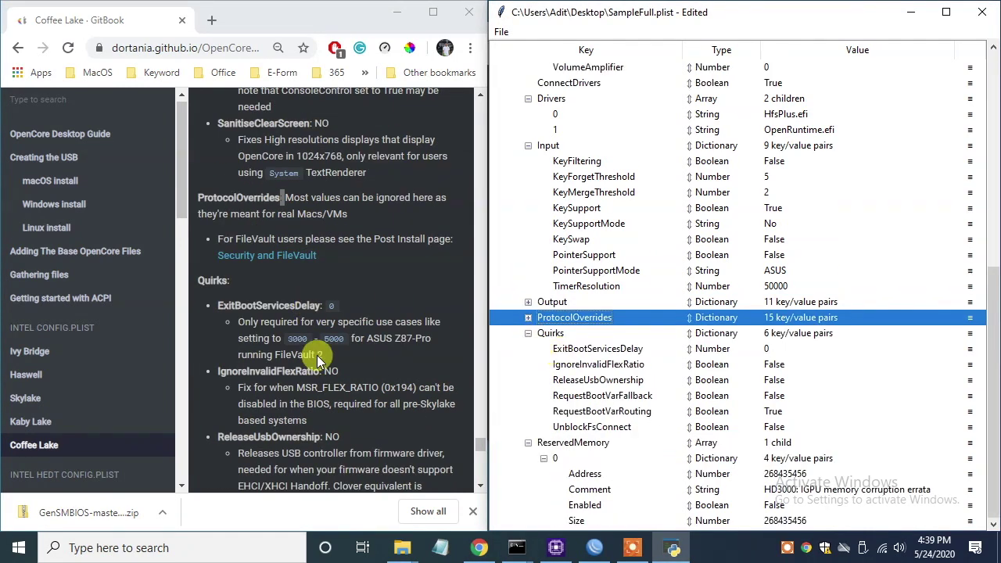
scroll(391, 350, "down", 1)
left_click(591, 349)
key("Down")
left_click_drag(321, 294, 365, 308)
left_click_drag(313, 359, 216, 359)
left_click(553, 380)
scroll(384, 361, "down", 2)
- Set RequestBootVarFallback under UEFI Quirks to True, and check RequestBootVarRouting and UnblockFsConnect against the guide
left_click_drag(312, 284, 216, 285)
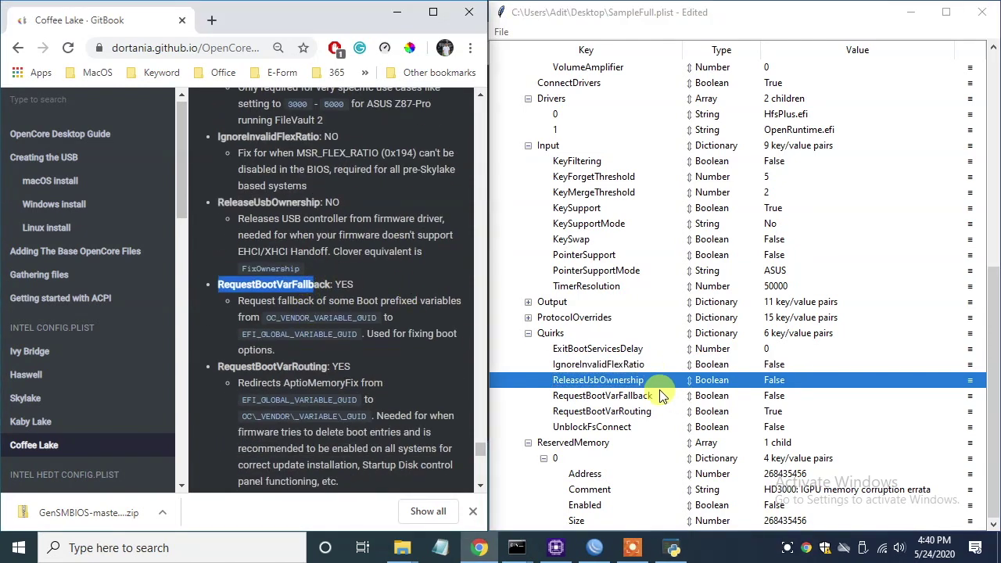
double_click(784, 393)
left_click(786, 394)
triple_click(303, 361)
left_click(765, 410)
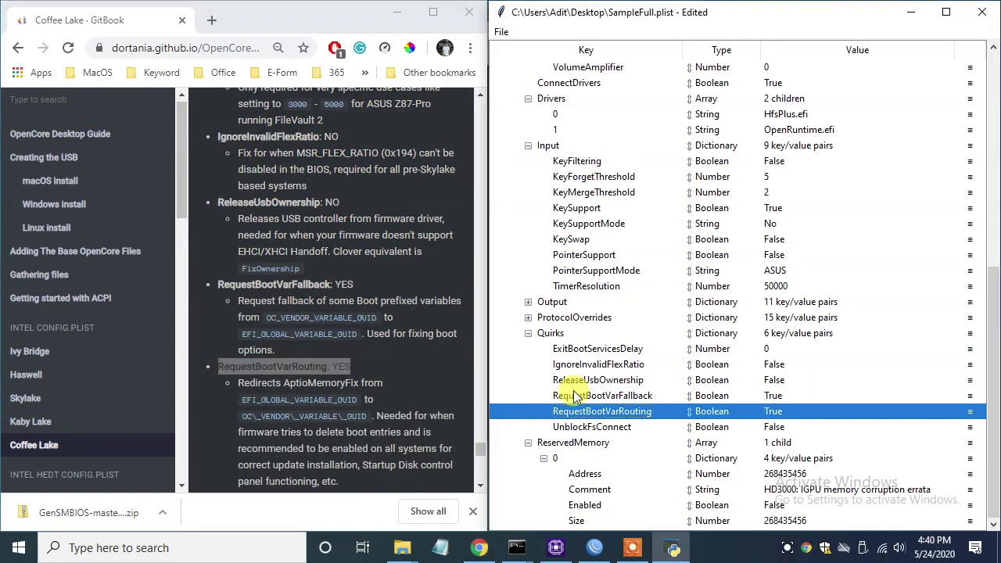
scroll(321, 348, "down", 2)
left_click_drag(307, 341, 304, 342)
left_click(735, 427)
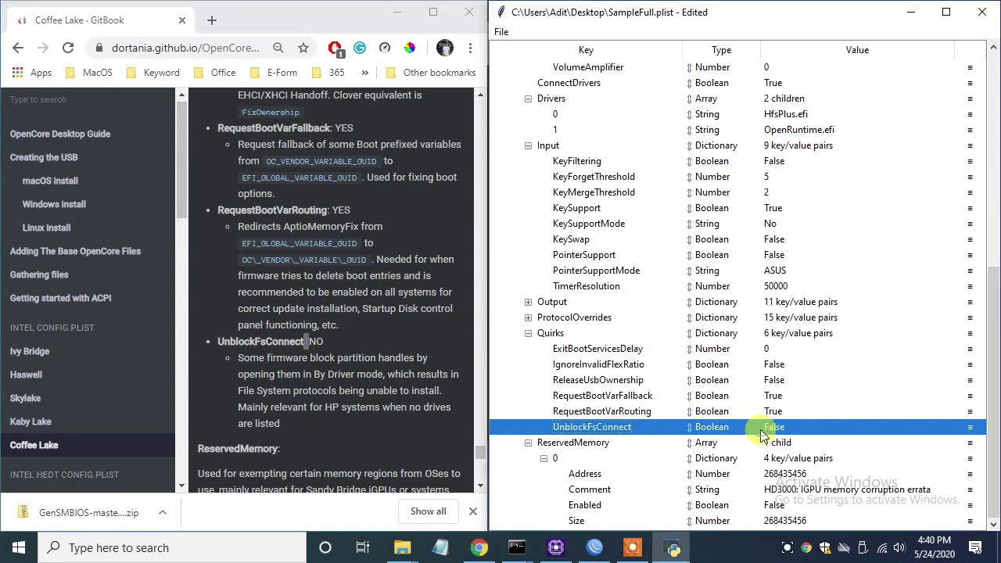
- Review the guide's ReservedMemory note and closing BIOS settings, and save SampleFull.plist
scroll(355, 373, "down", 3)
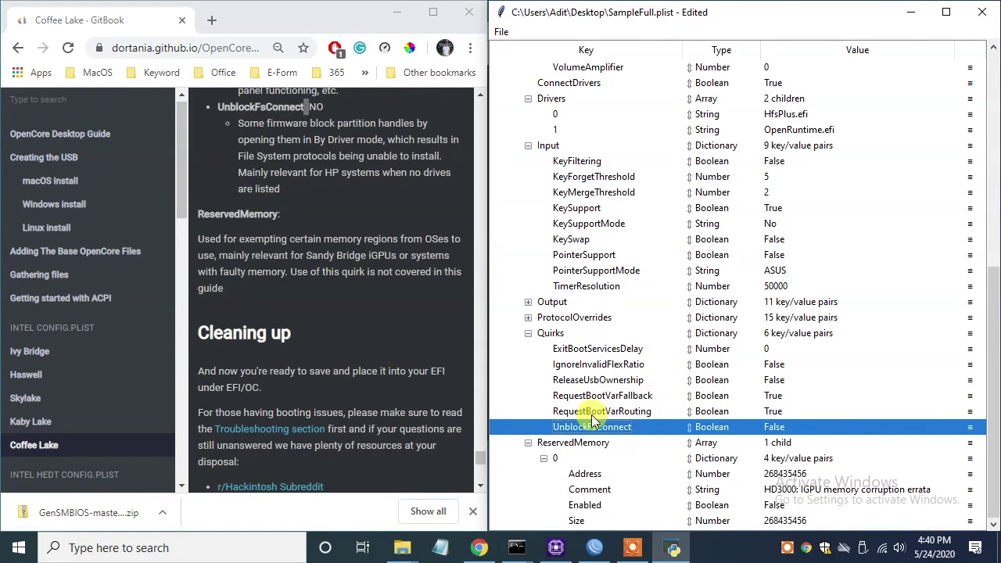
left_click(556, 444)
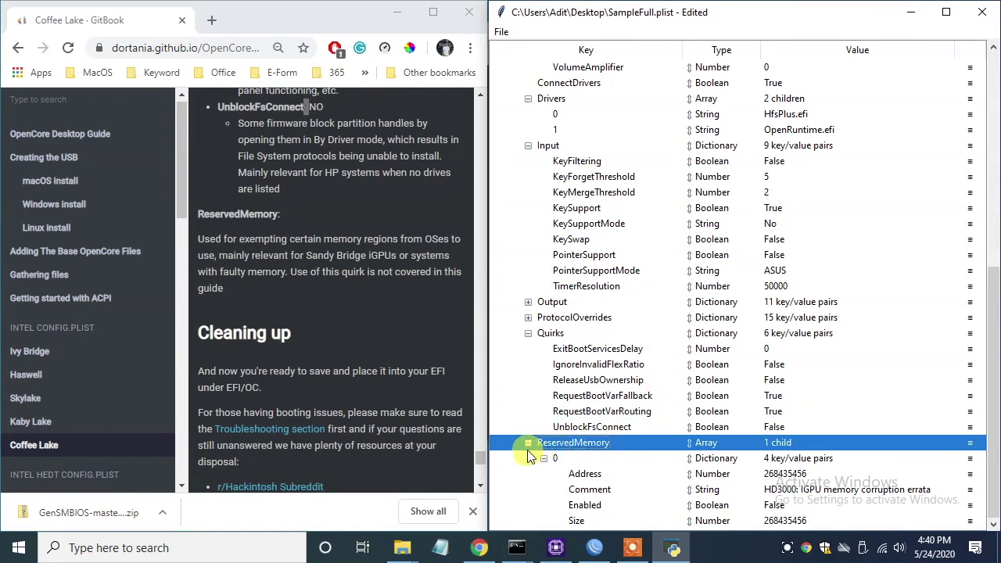
left_click(543, 458)
left_click(543, 521)
scroll(563, 469, "down", 4)
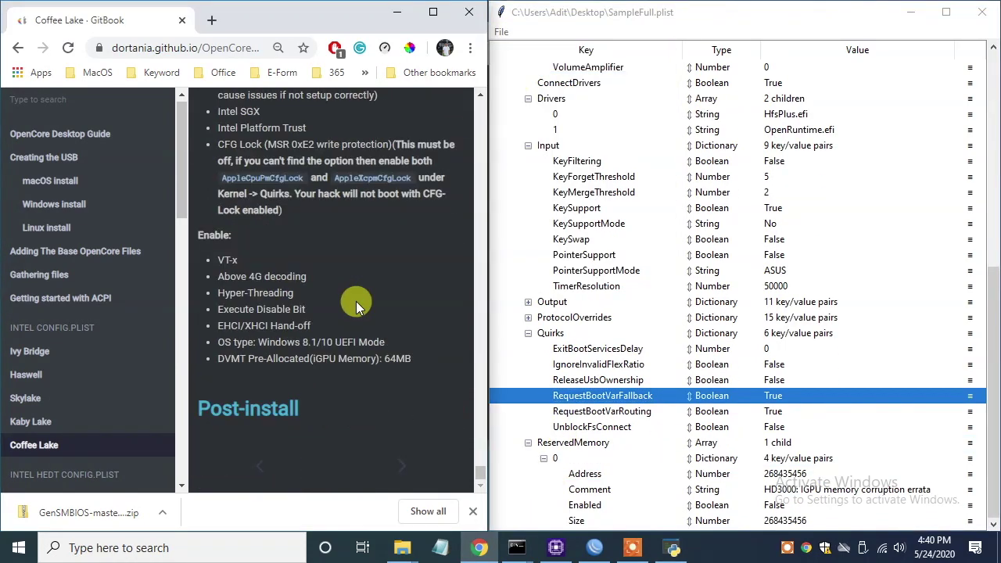
left_click(575, 317)
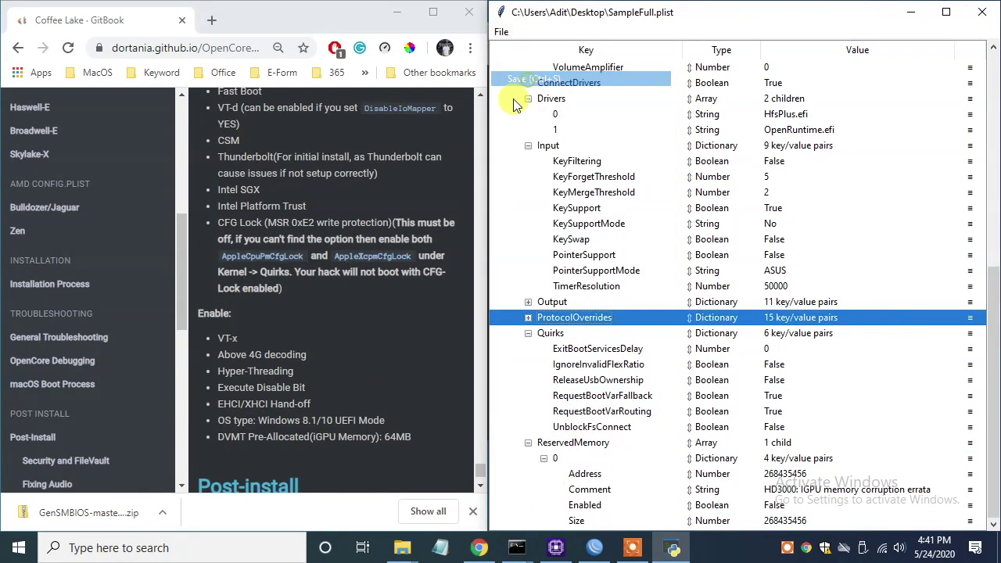
- Go to the guide's Installation Process page and open its Sanity Checker link in a new tab
left_click(50, 284)
scroll(286, 249, "down", 5)
scroll(270, 274, "down", 10)
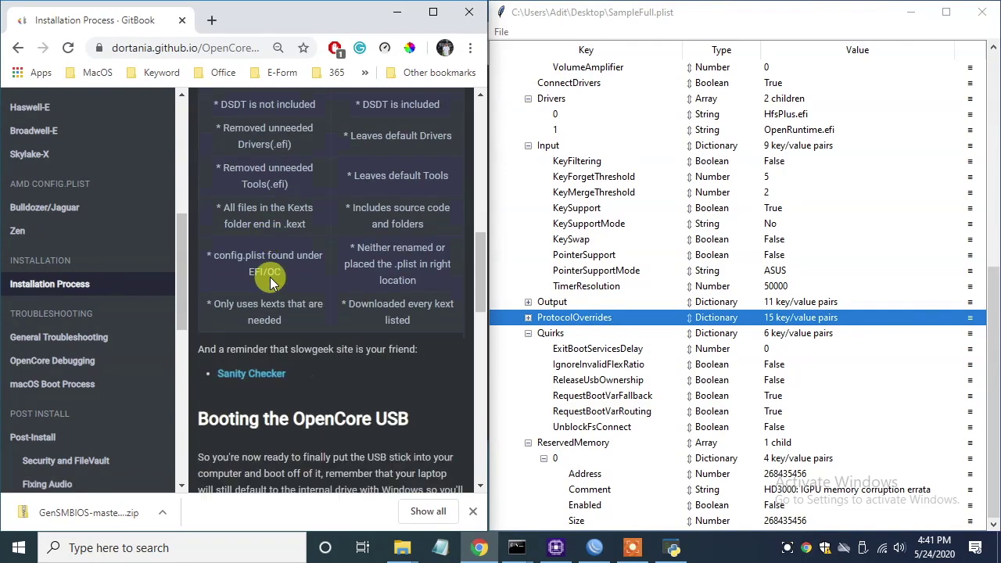
scroll(270, 277, "down", 3)
scroll(270, 277, "up", 6)
right_click(264, 155)
left_click(309, 163)
- Set the Sanity Checker's CPU to Coffee Lake and the OpenCore version to 0.5.8
left_click(242, 271)
left_click(257, 345)
left_click(257, 309)
left_click(258, 380)
- Upload SampleFull.plist from the Desktop to the Sanity Checker
left_click(246, 418)
left_click_drag(122, 141, 123, 93)
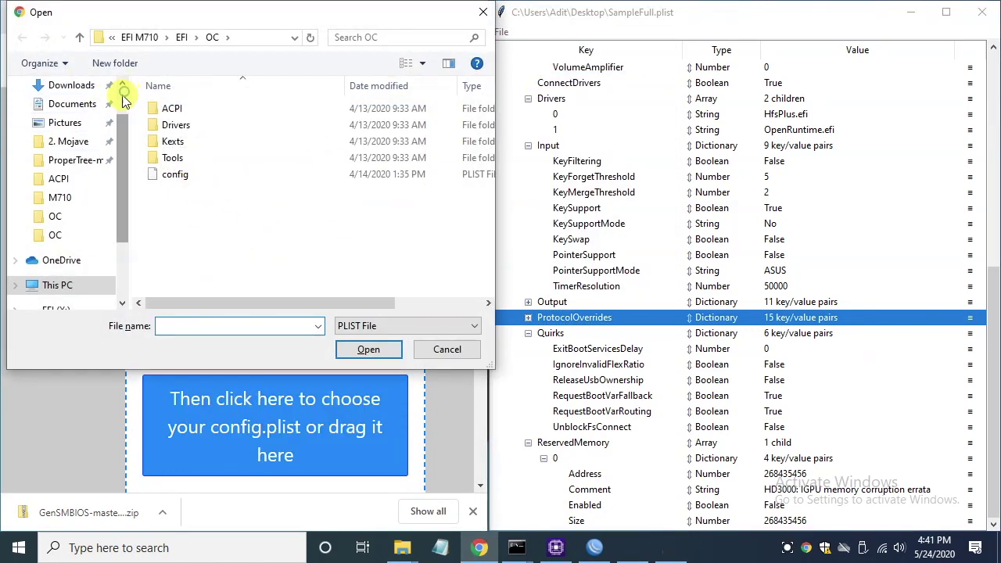
left_click(71, 88)
scroll(71, 92, "up", 1)
left_click(66, 117)
scroll(244, 187, "down", 2)
left_click(187, 262)
left_click(369, 349)
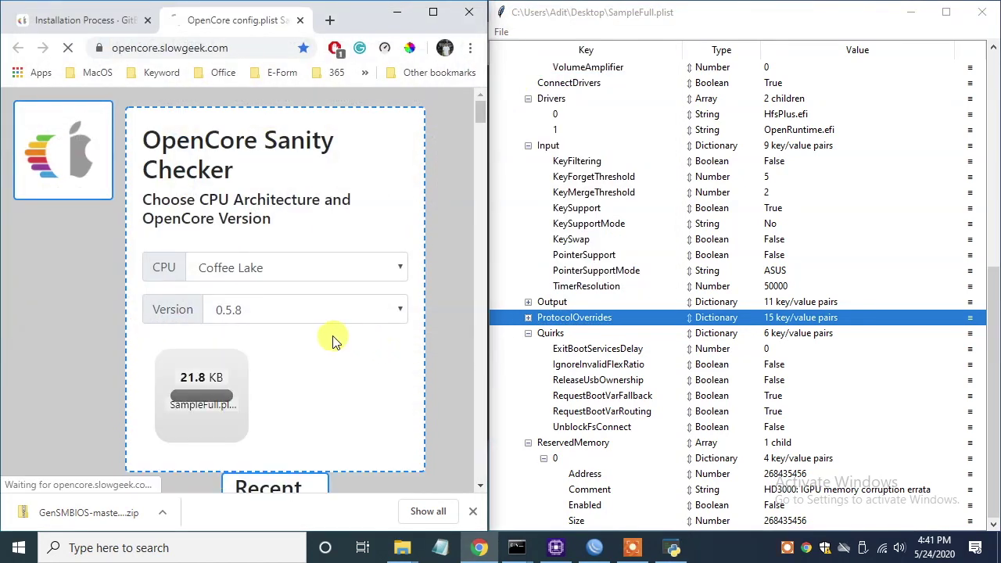
- Maximize the browser window and check the ACPI Add results for SSDT-AWAC.aml and SSDT-PMC.aml
left_click(441, 18)
scroll(373, 356, "down", 2)
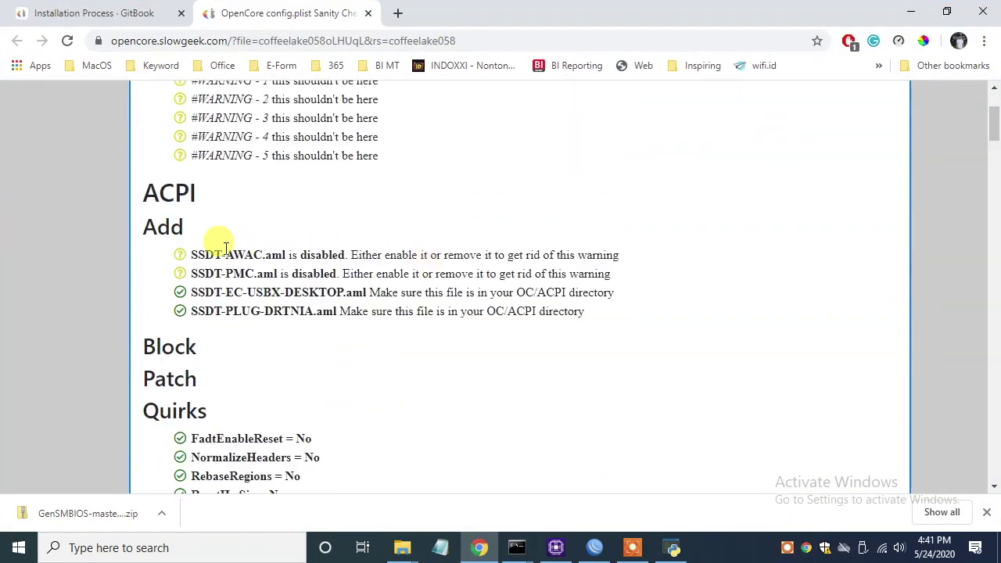
left_click_drag(215, 274, 263, 275)
- Set Enabled to True for SSDT-AWAC.aml and SSDT-PMC.aml under ACPI Add in the plist, and save it
left_click(671, 548)
scroll(655, 419, "up", 4)
left_click_drag(994, 337, 994, 153)
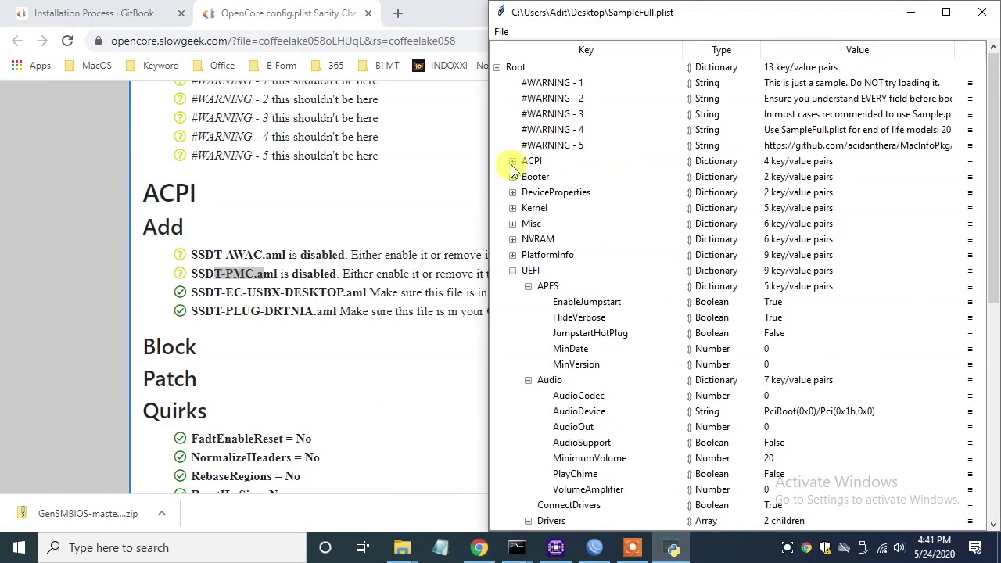
left_click(513, 162)
double_click(794, 228)
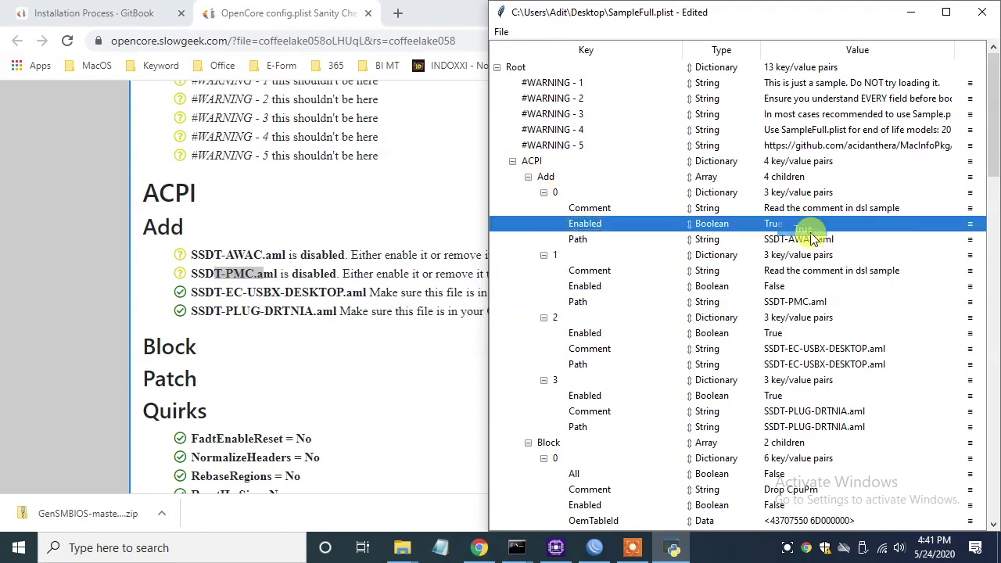
left_click(799, 286)
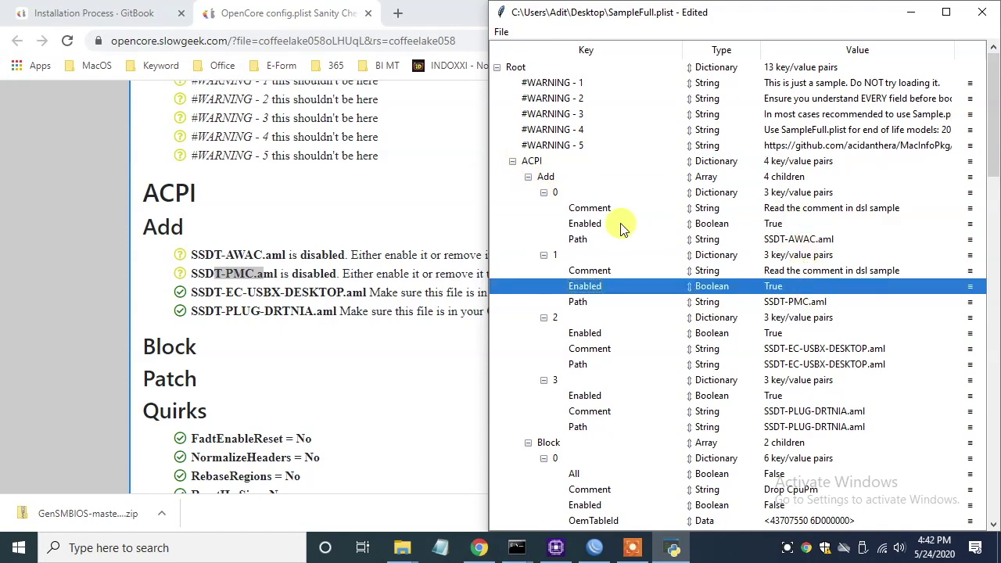
left_click(502, 34)
- Review the checker's Booter results, set SetupVirtualMap under Booter Quirks to True in the plist, and save it
left_click(381, 290)
scroll(447, 304, "down", 1)
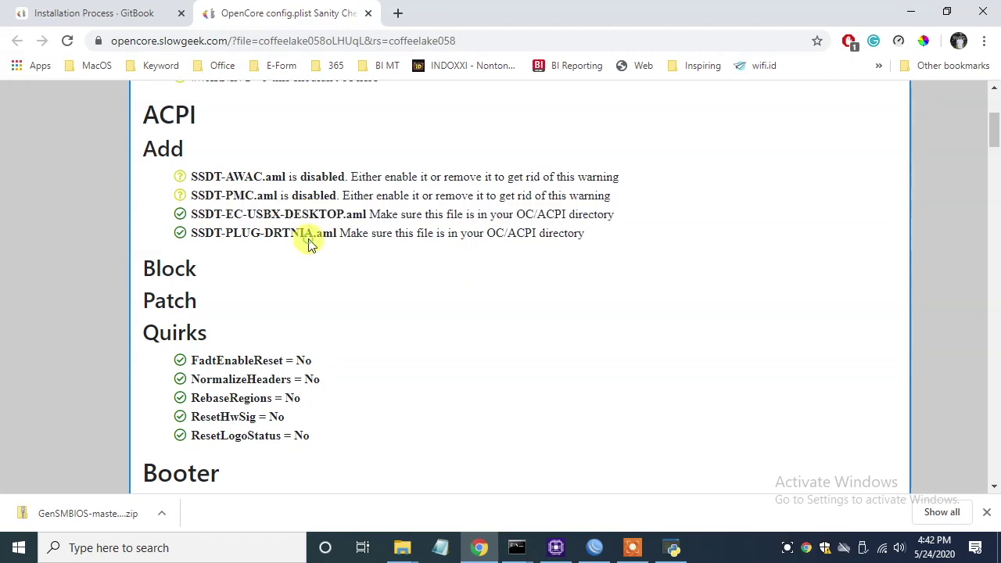
scroll(307, 242, "down", 5)
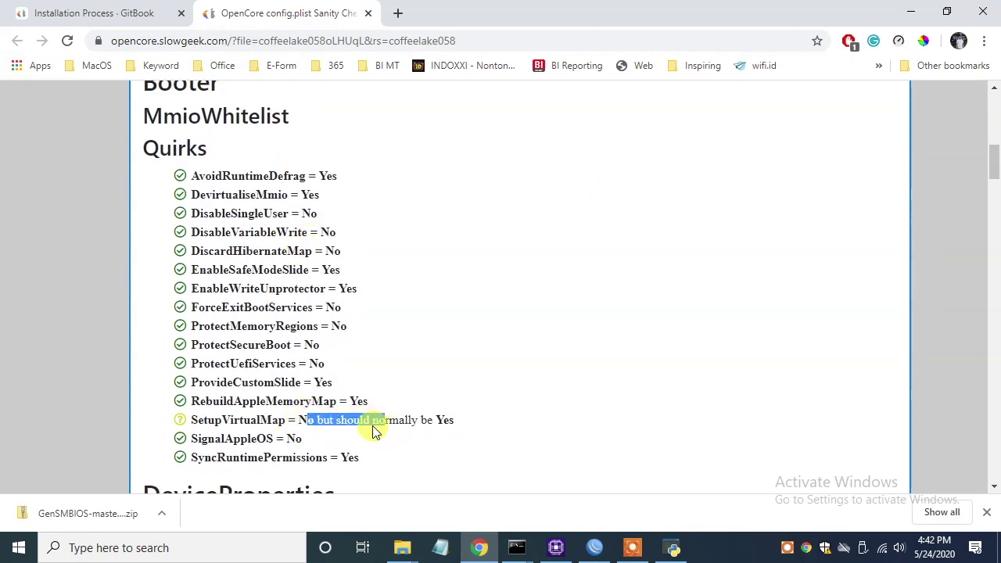
left_click(673, 543)
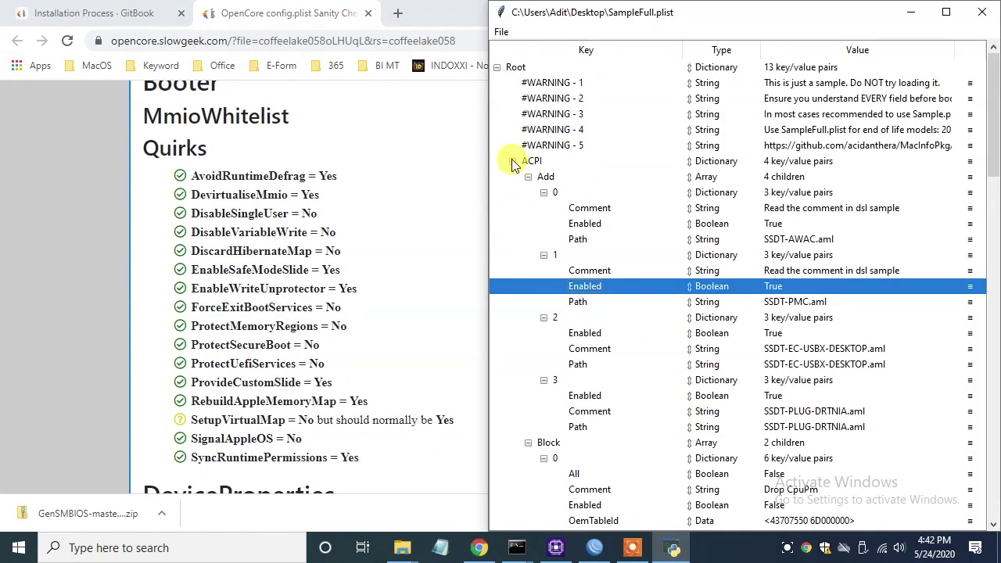
left_click(512, 161)
left_click(513, 177)
left_click(528, 192)
left_click(737, 431)
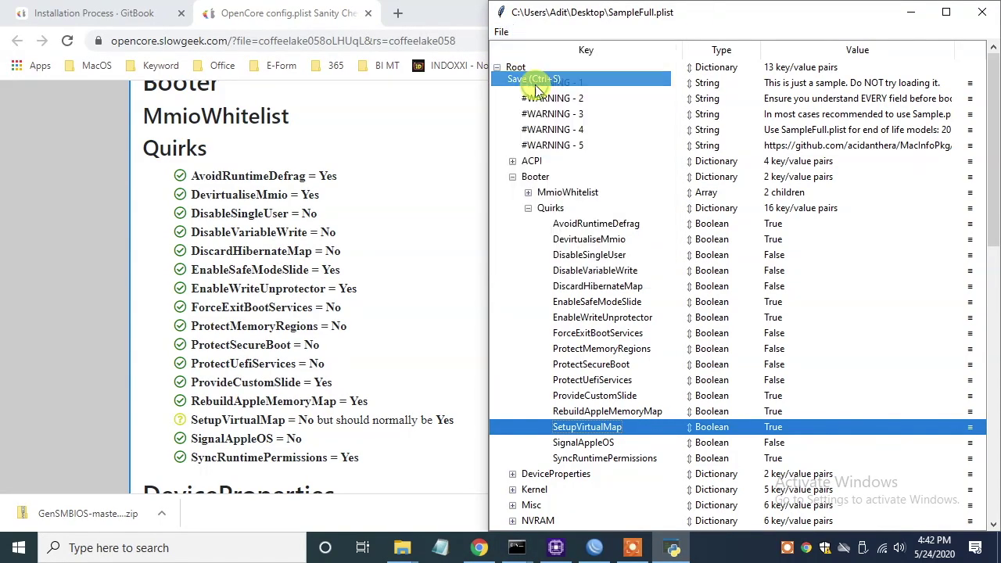
- Check the Sanity Checker's DeviceProperties and Kernel results, including the PanicNoKextDump and PowerTimeoutKernelPanic quirks
left_click(353, 311)
scroll(353, 311, "down", 3)
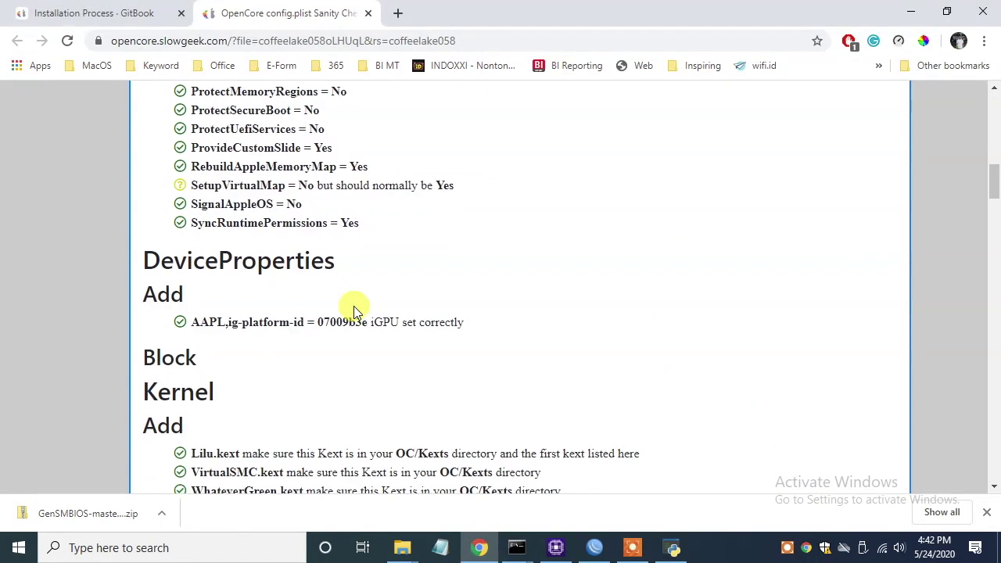
scroll(353, 321, "down", 1)
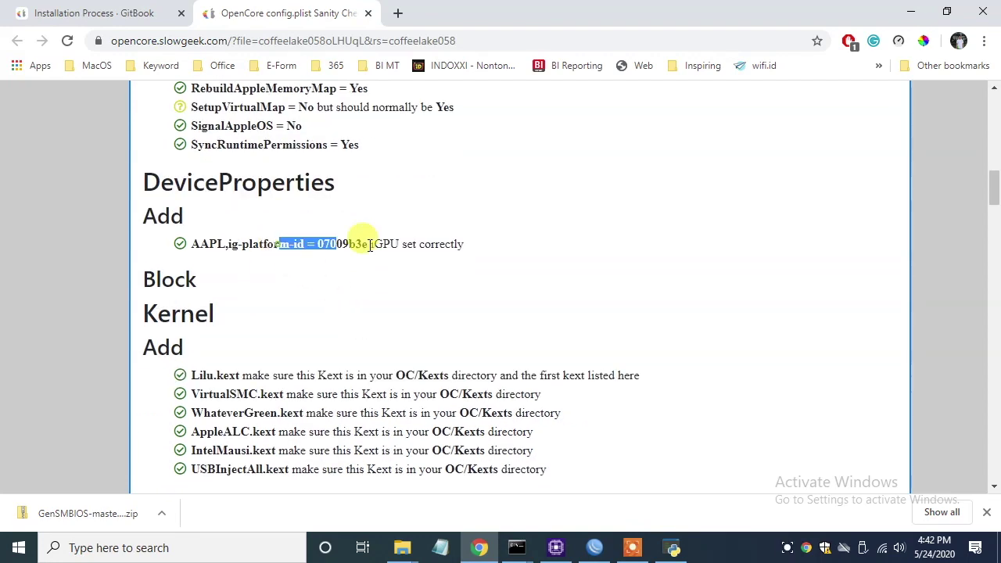
scroll(383, 262, "down", 7)
left_click_drag(259, 288, 463, 287)
scroll(467, 365, "up", 1)
scroll(599, 402, "up", 4)
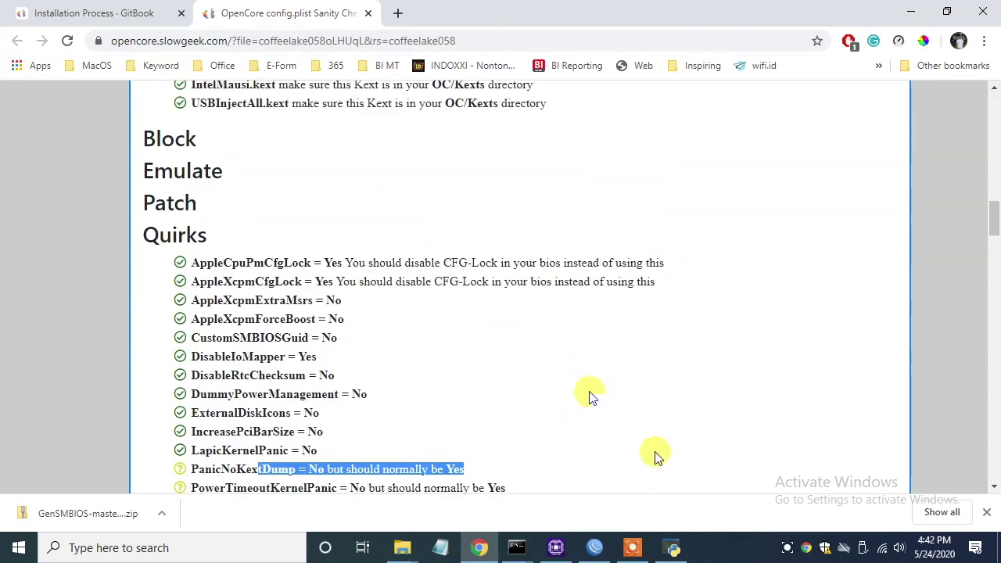
scroll(590, 396, "down", 4)
- Examine the entries under DeviceProperties Add in the plist, collapsing the Booter, UEFI and Add branches
key("alt+Tab")
left_click(512, 177)
left_click(512, 192)
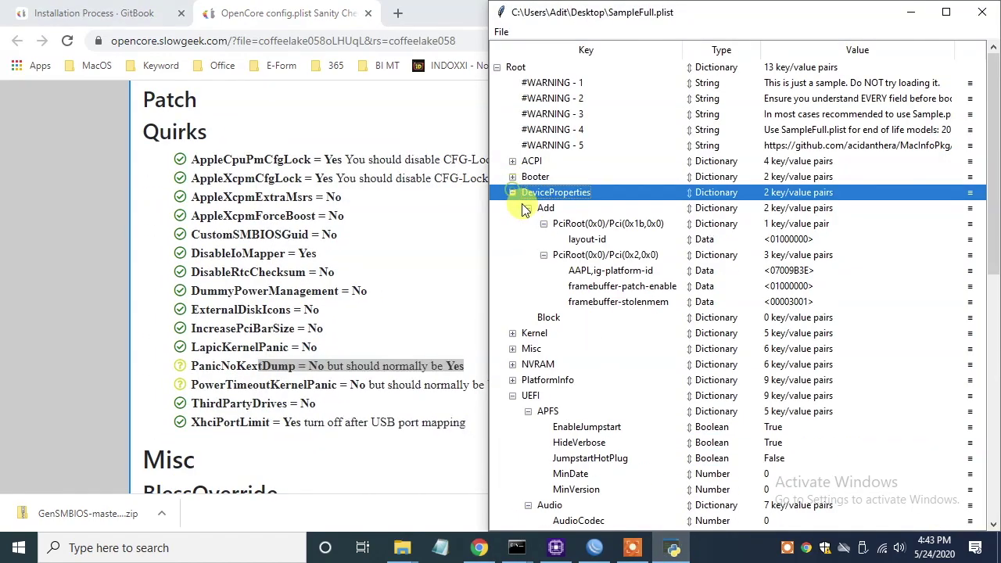
left_click(528, 208)
left_click(512, 302)
left_click(528, 208)
left_click(528, 208)
scroll(413, 229, "up", 5)
scroll(414, 230, "down", 3)
scroll(472, 252, "down", 1)
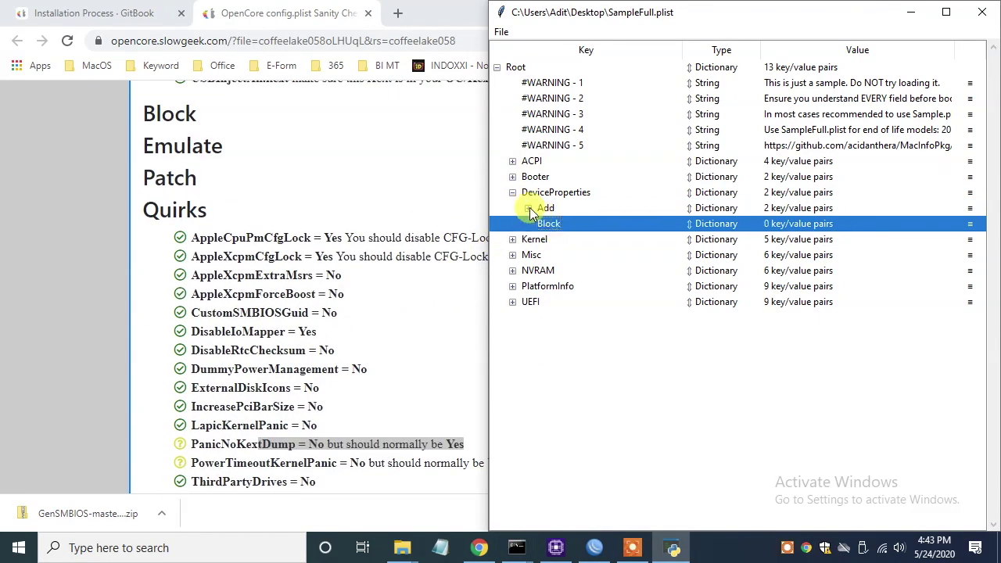
left_click(528, 208)
right_click(575, 317)
left_click(637, 318)
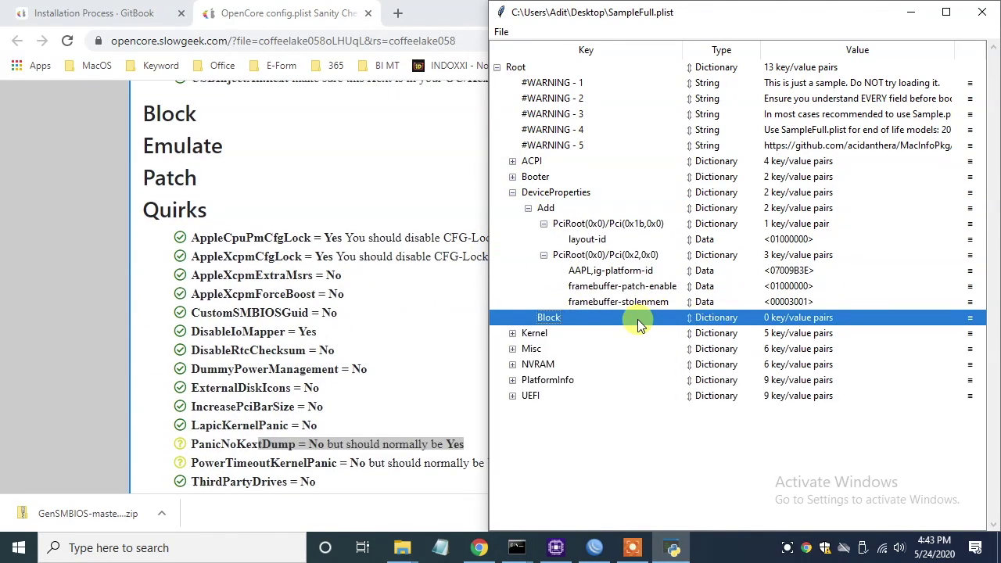
left_click(528, 209)
- Set PanicNoKextDump and PowerTimeoutKernelPanic under Kernel Quirks to True in the plist, and save it
left_click(513, 239)
left_click(528, 255)
left_click(528, 318)
scroll(532, 328, "down", 2)
left_click(598, 429)
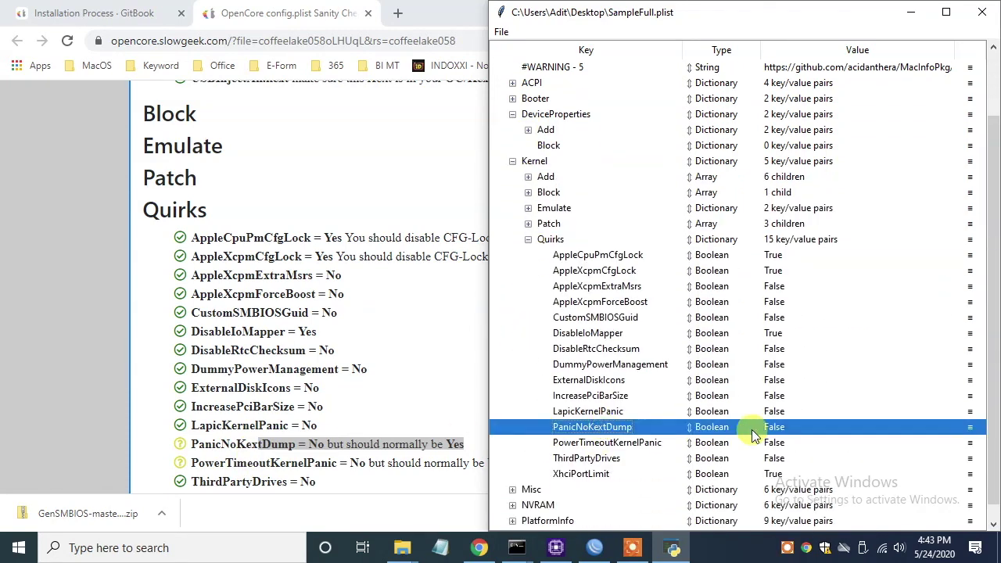
left_click(791, 447)
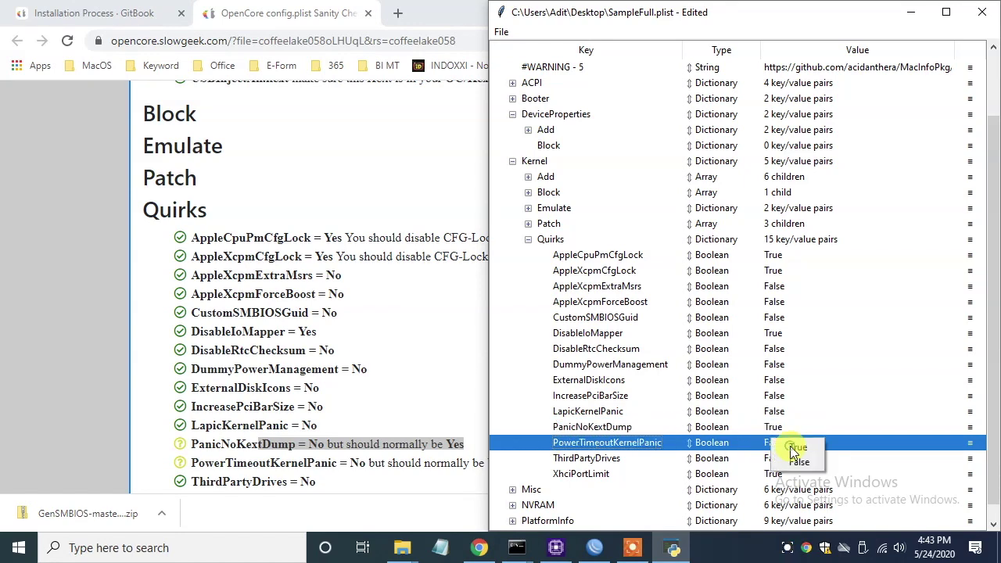
left_click(798, 447)
left_click(357, 441)
scroll(346, 384, "down", 4)
key("alt+Tab")
key("ctrl+s")
- Check the Sanity Checker's Misc, NVRAM and PlatformInfo results, and expand PlatformInfo with its Generic and DataHub entries in the plist
left_click(393, 311)
scroll(393, 312, "down", 10)
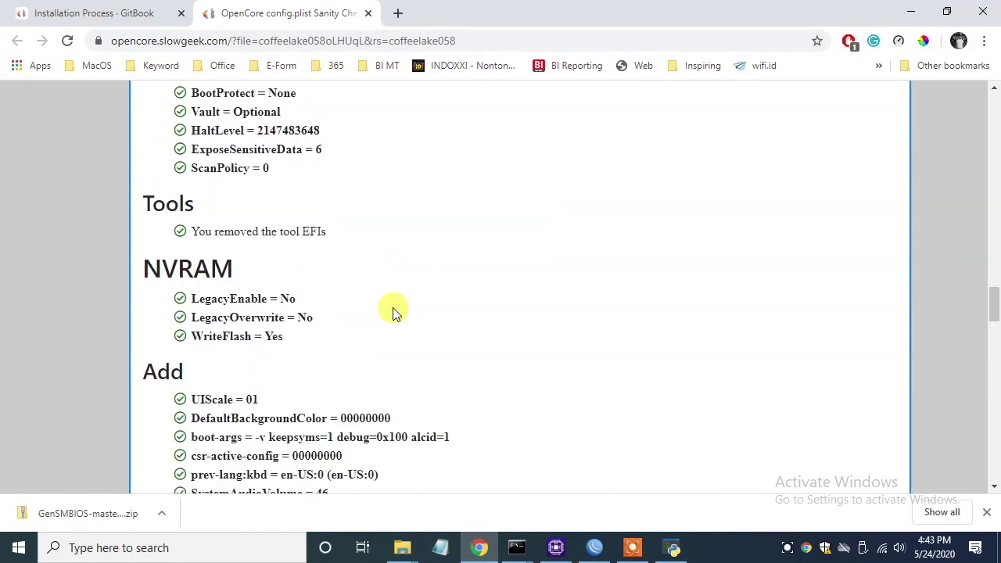
scroll(294, 270, "down", 4)
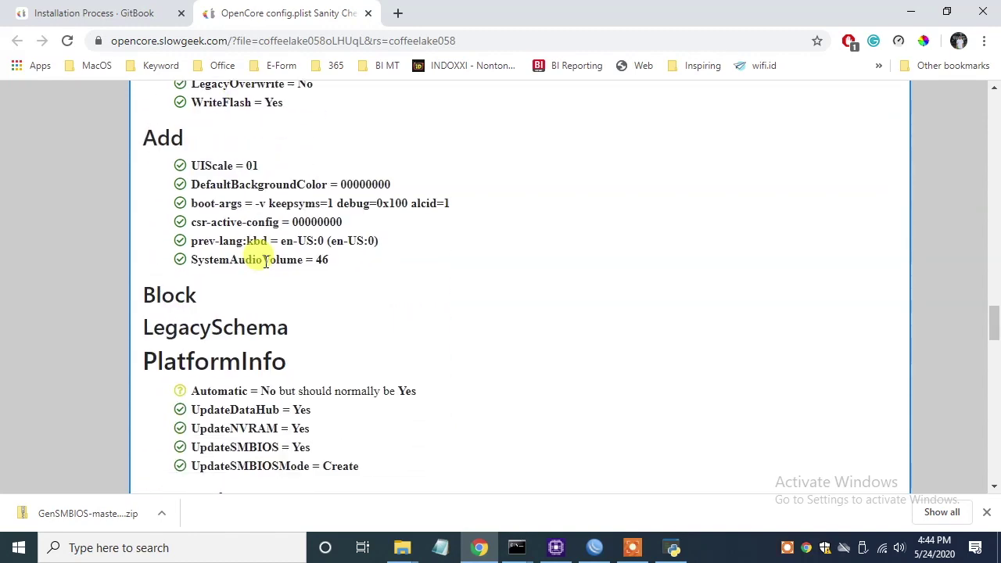
left_click(682, 552)
left_click(522, 237)
left_click(513, 192)
left_click(513, 208)
left_click(512, 255)
left_click(529, 286)
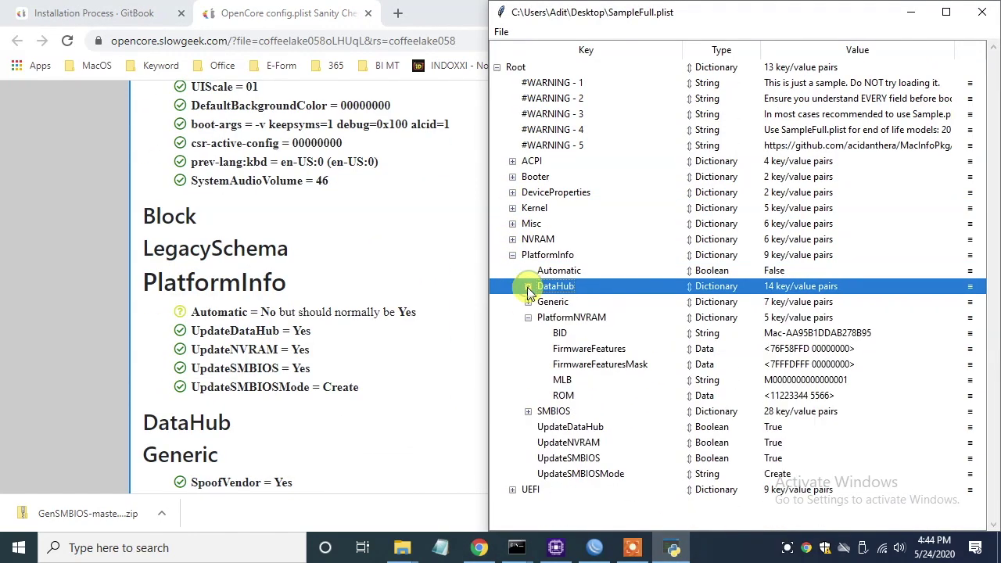
left_click(526, 306)
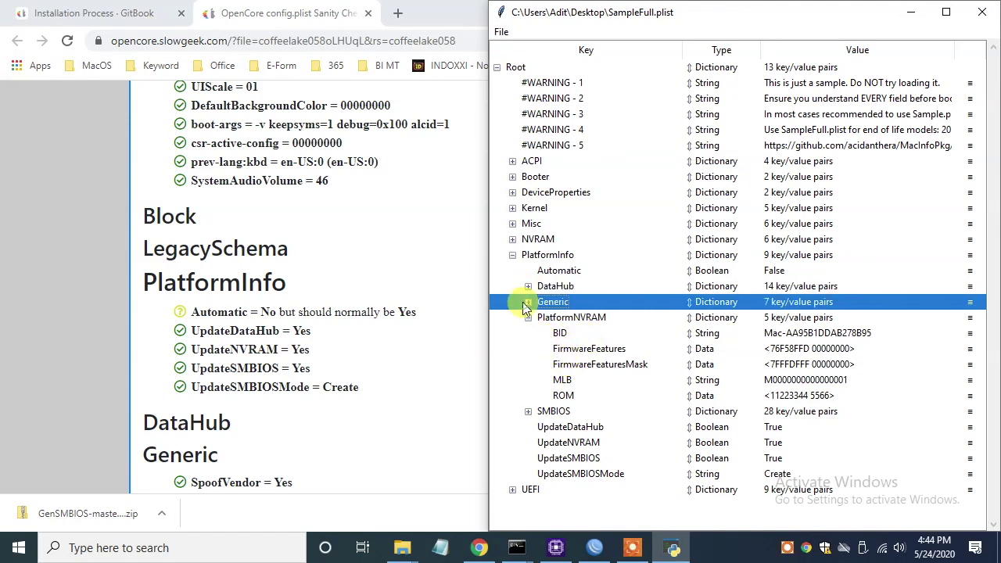
left_click(528, 303)
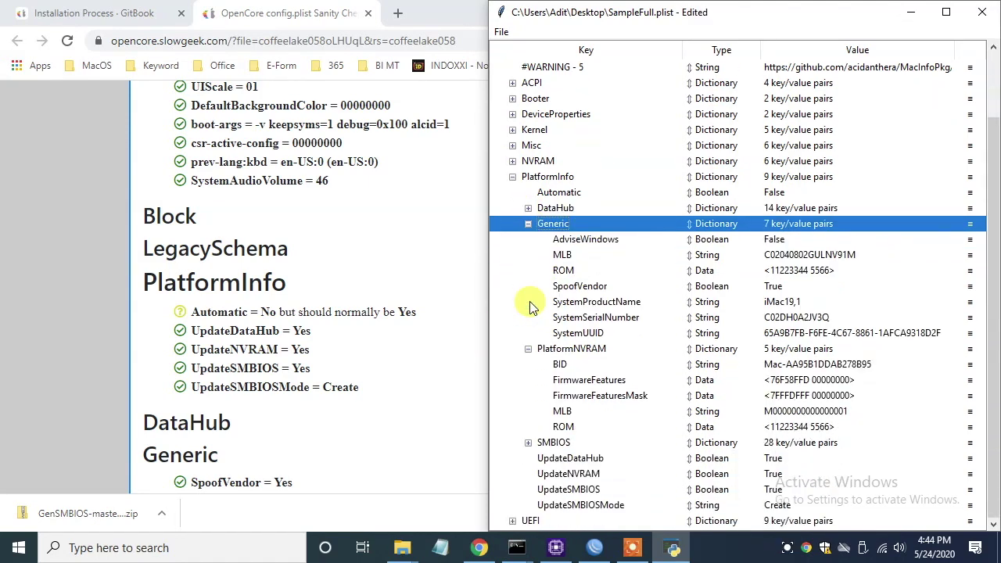
left_click(529, 208)
- Set Automatic under PlatformInfo to True, collapse the PlatformInfo branch, and save the plist
left_click(779, 196)
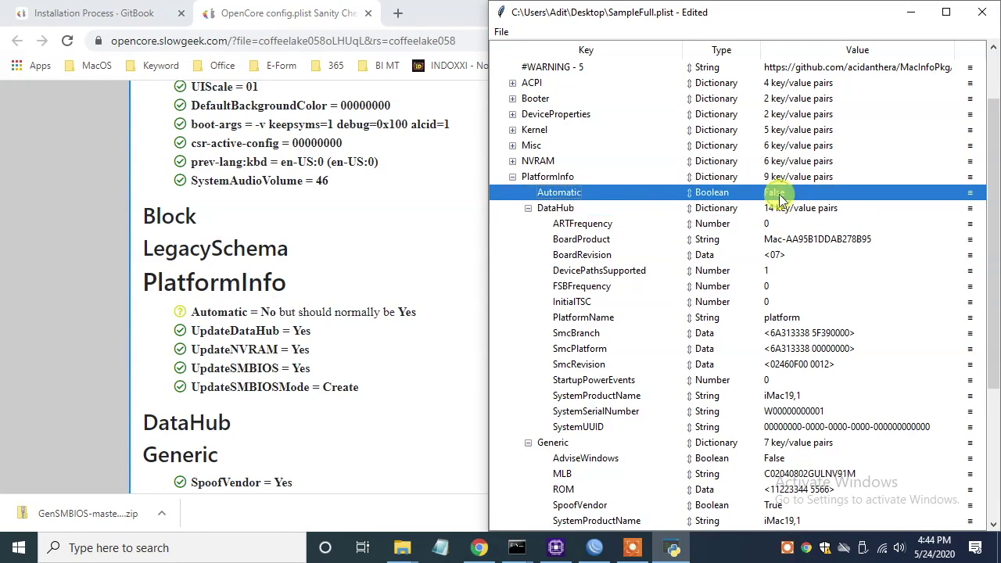
left_click(512, 177)
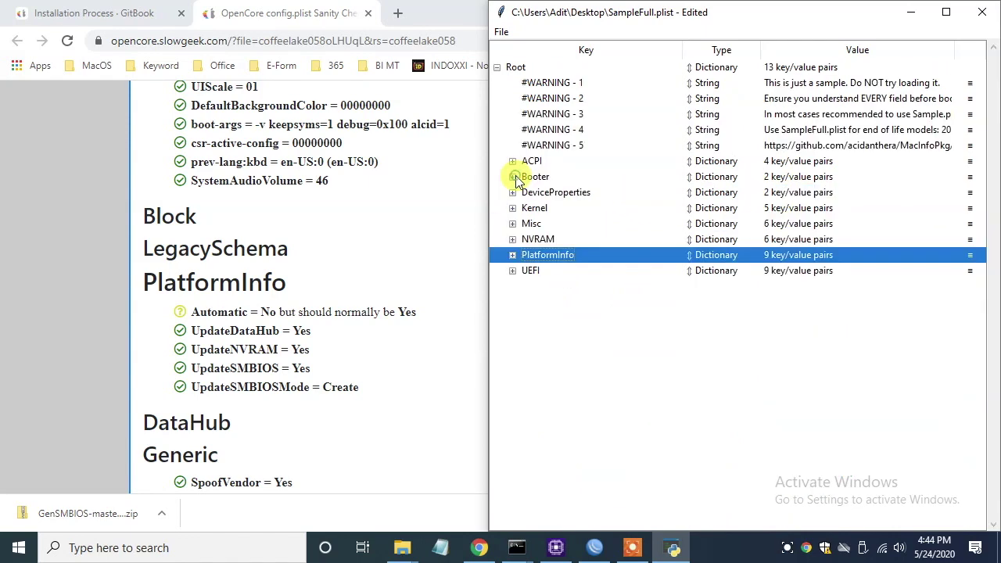
left_click(501, 31)
left_click(533, 76)
- Review the checker's UEFI results down to the Input section, and expand the UEFI branch in the plist to compare
left_click(263, 347)
scroll(263, 347, "down", 8)
scroll(211, 274, "down", 4)
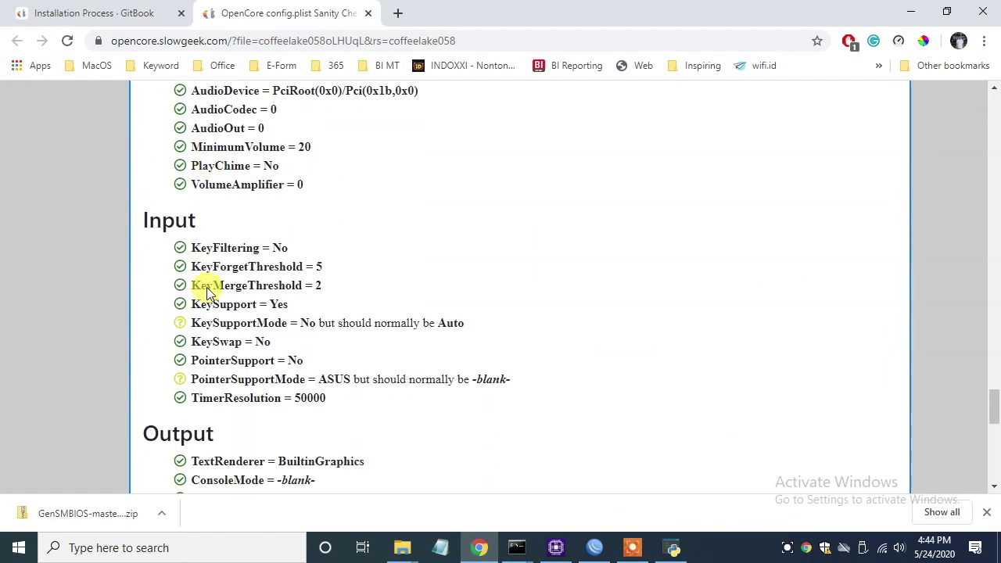
scroll(284, 337, "up", 1)
left_click(673, 547)
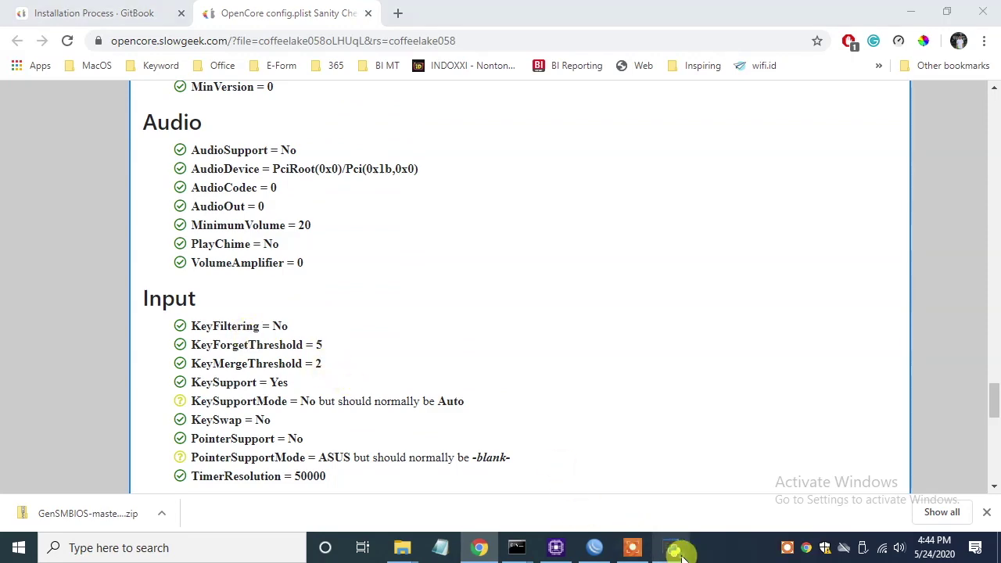
scroll(447, 306, "up", 8)
scroll(446, 305, "down", 3)
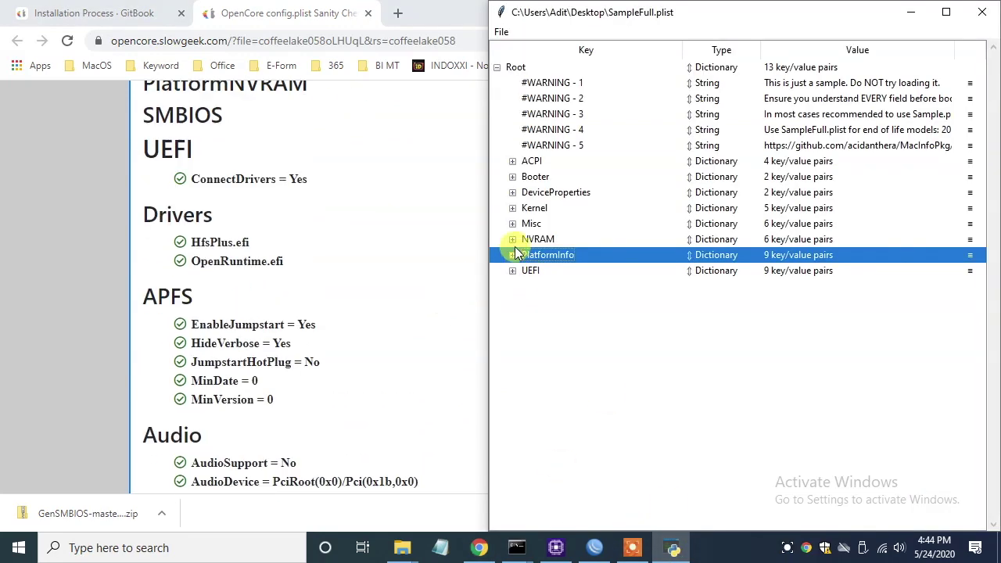
scroll(473, 293, "up", 2)
left_click(513, 272)
scroll(505, 391, "down", 5)
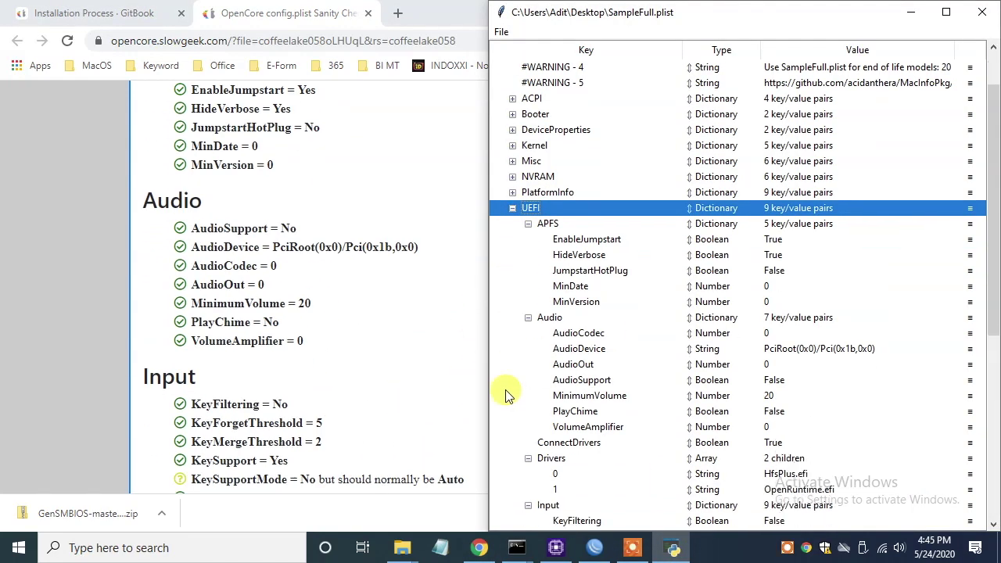
scroll(464, 383, "down", 3)
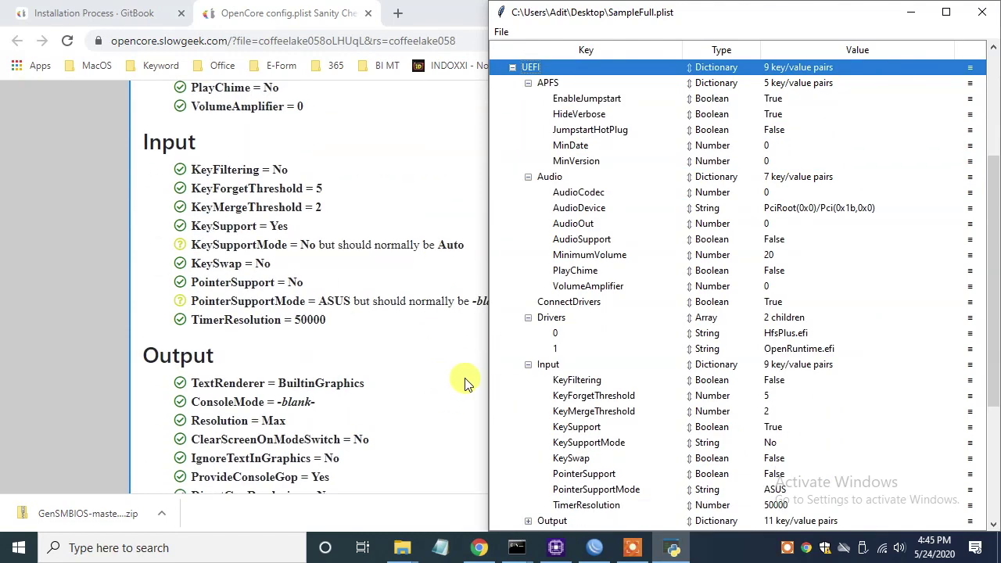
- Under UEFI Input in the plist, set KeySupportMode to Auto and clear the PointerSupportMode value
left_click(625, 443)
double_click(452, 245)
left_click(757, 443)
left_click(610, 442)
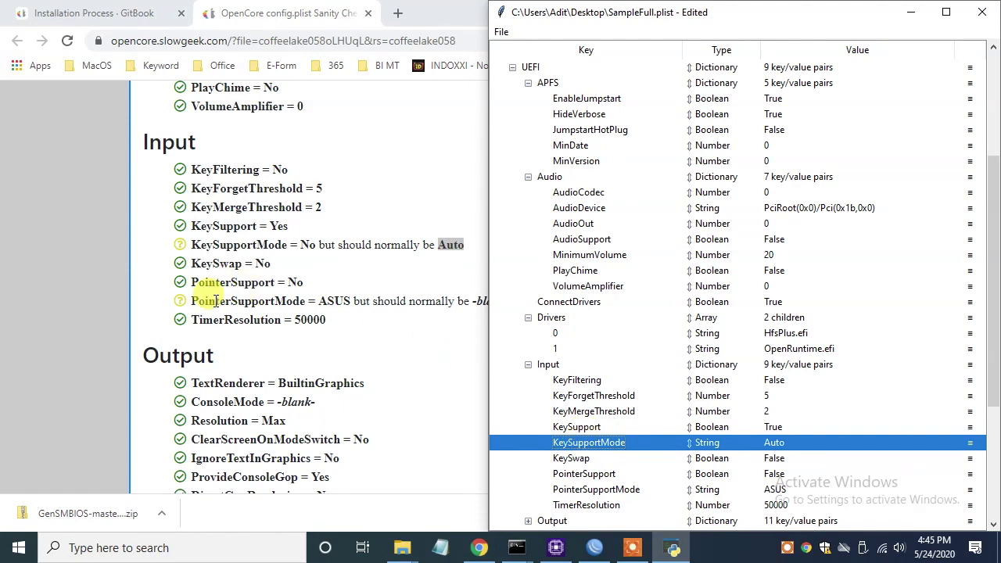
left_click(339, 301)
key("alt+Tab")
left_click(793, 485)
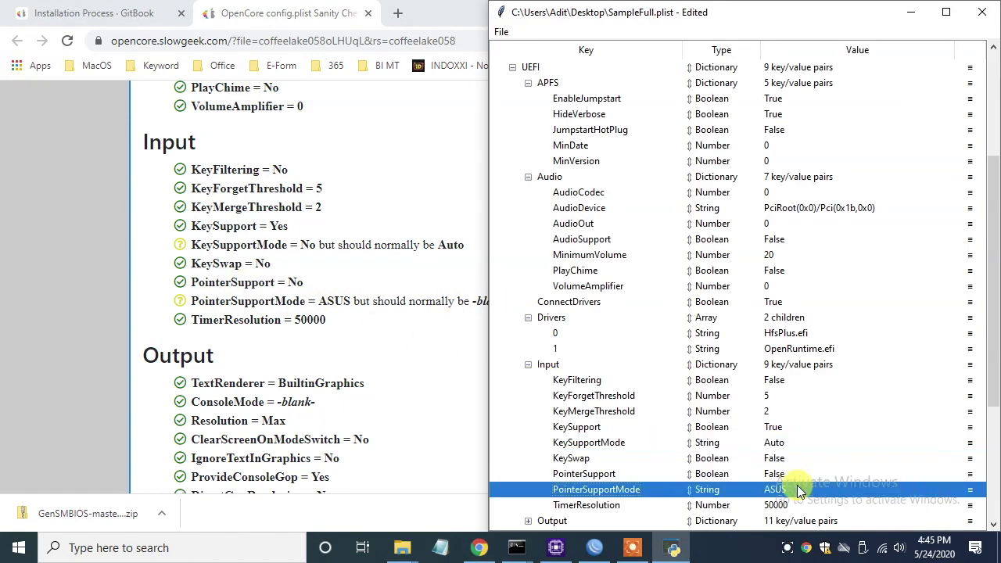
- Review the checker's remaining Output and ProtocolOverrides results, and return to the warnings at the start of the report
left_click(342, 365)
scroll(325, 342, "down", 1)
scroll(324, 342, "down", 7)
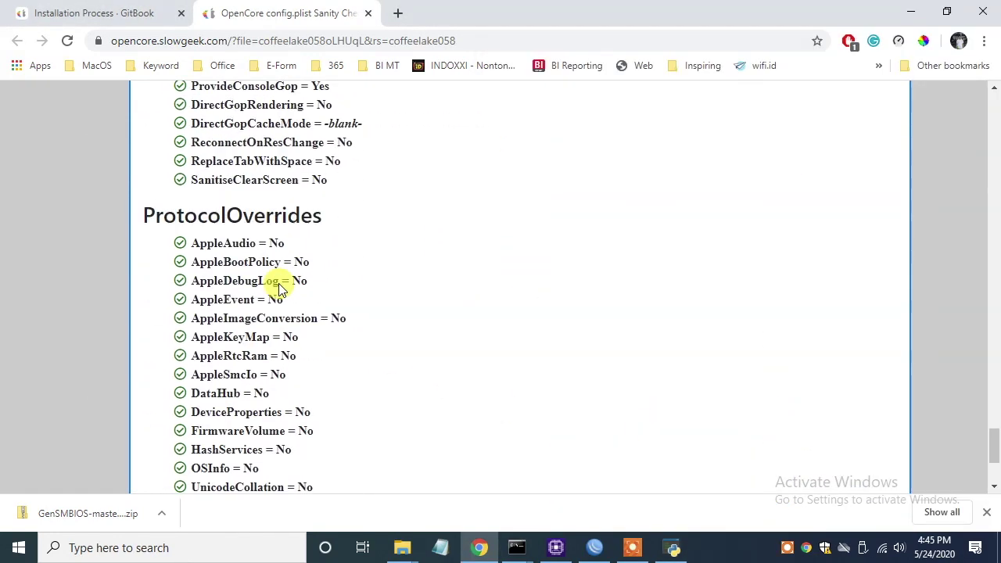
scroll(281, 283, "up", 20)
scroll(283, 278, "up", 20)
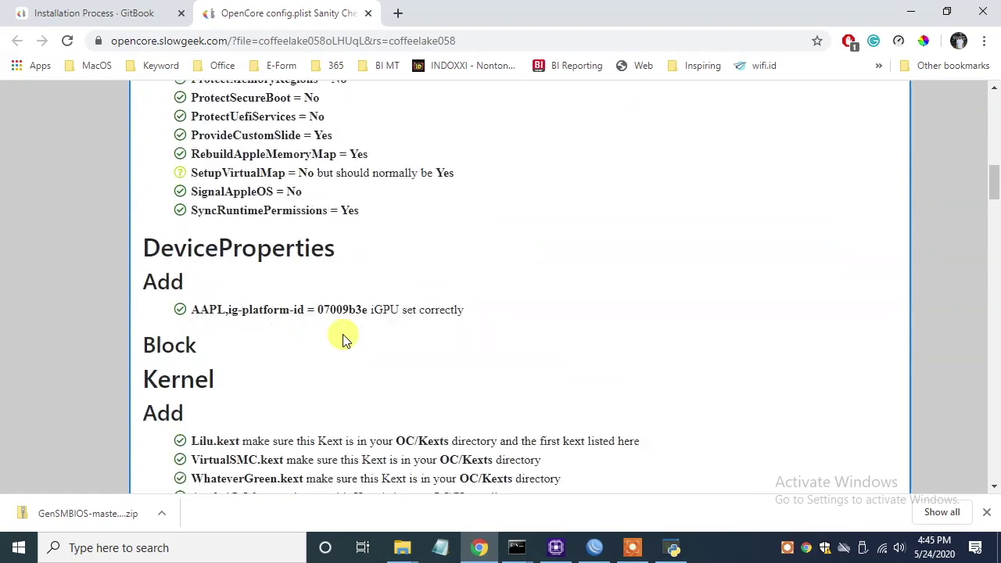
- Delete the five #WARNING entries from the plist root, save the file, and quit the plist editor
key("alt+Tab")
scroll(569, 112, "up", 3)
right_click(571, 83)
left_click(548, 140)
left_click(569, 86)
key("Delete")
key("Delete")
key("Delete")
key("Delete")
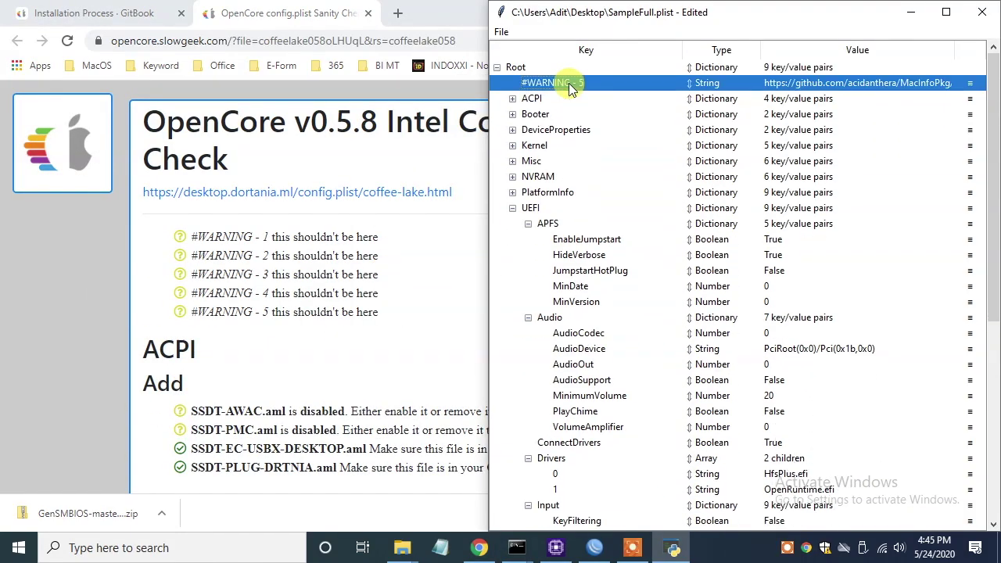
left_click(501, 32)
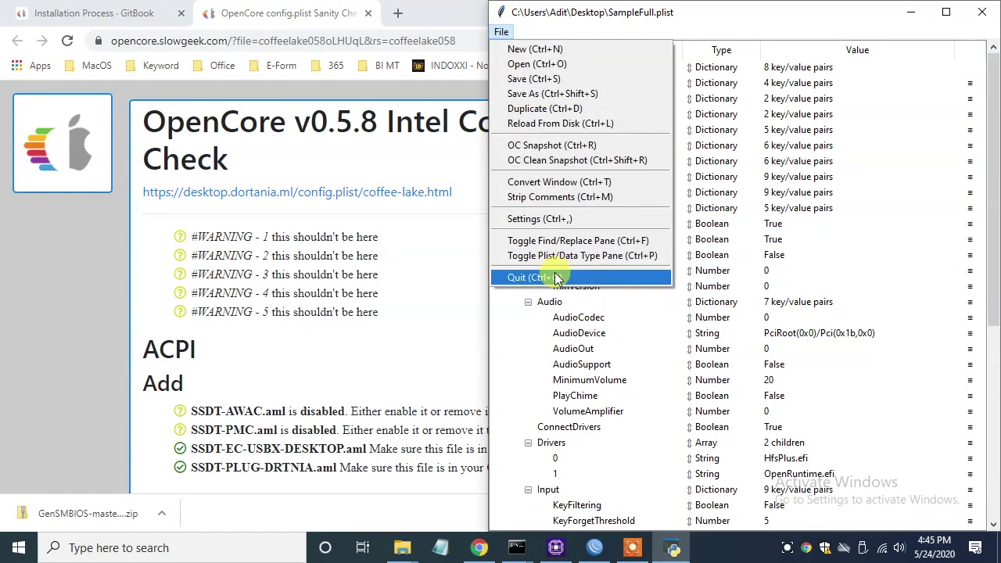
left_click(558, 276)
- Start a new Sanity Checker run for Coffee Lake and submit the SampleFull plist from the Desktop
left_click(50, 126)
left_click(302, 216)
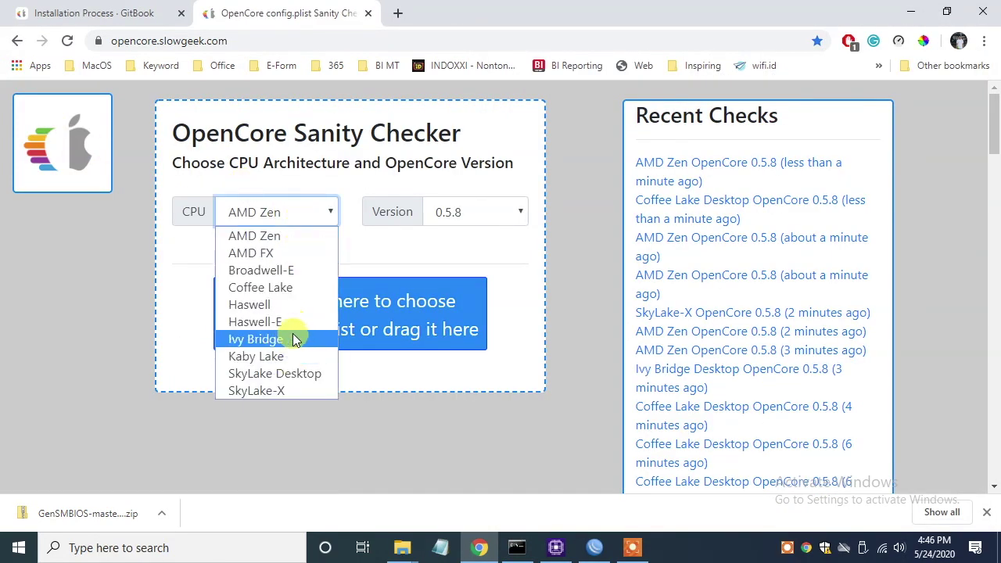
left_click(261, 287)
left_click(358, 298)
scroll(313, 196, "down", 1)
left_click(183, 262)
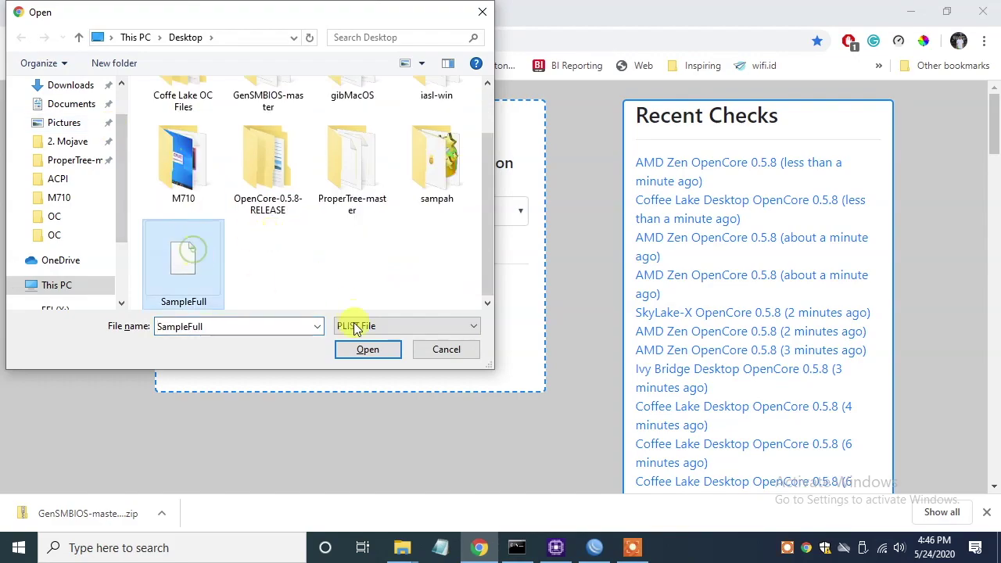
left_click(368, 349)
- Review the new Sanity Checker report from start to end, and look through the guide's Installation Process page
scroll(386, 328, "down", 4)
scroll(339, 309, "down", 20)
scroll(339, 308, "up", 20)
scroll(359, 215, "up", 5)
left_click(167, 12)
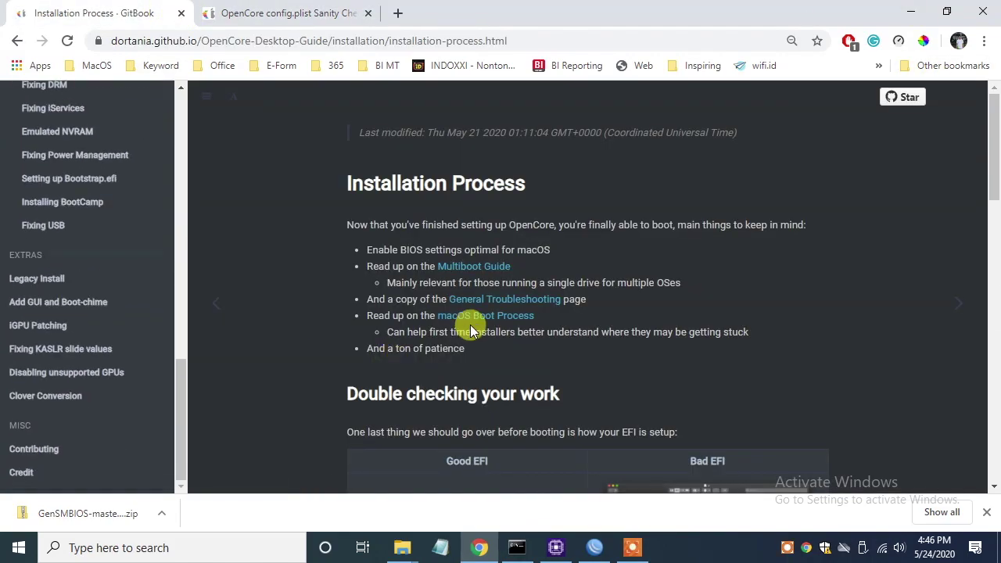
scroll(447, 319, "down", 10)
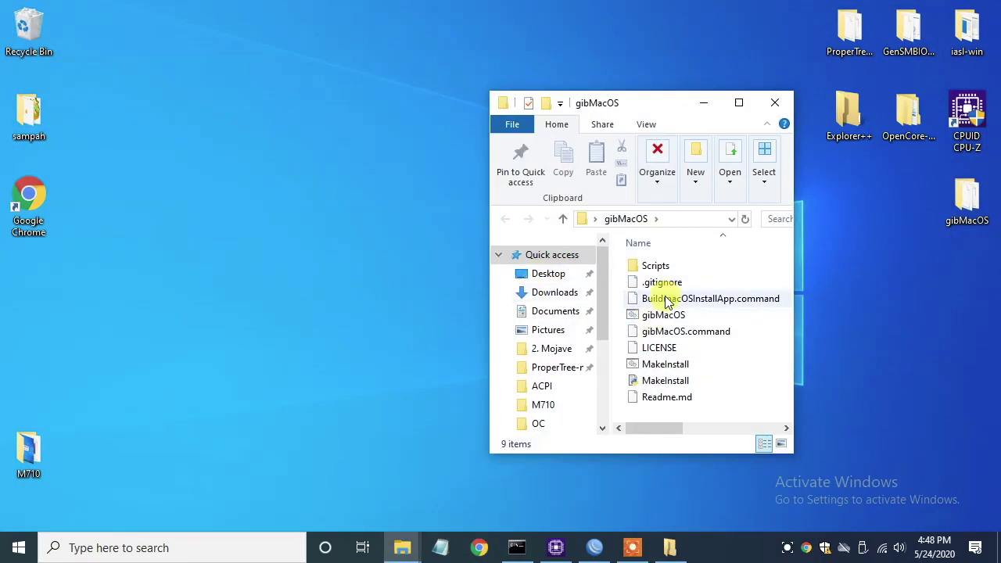
- Run MakeInstall from the gibMacOS folder, close the folder window, and enter d to toggle showing all disks
double_click(665, 363)
left_click(325, 188)
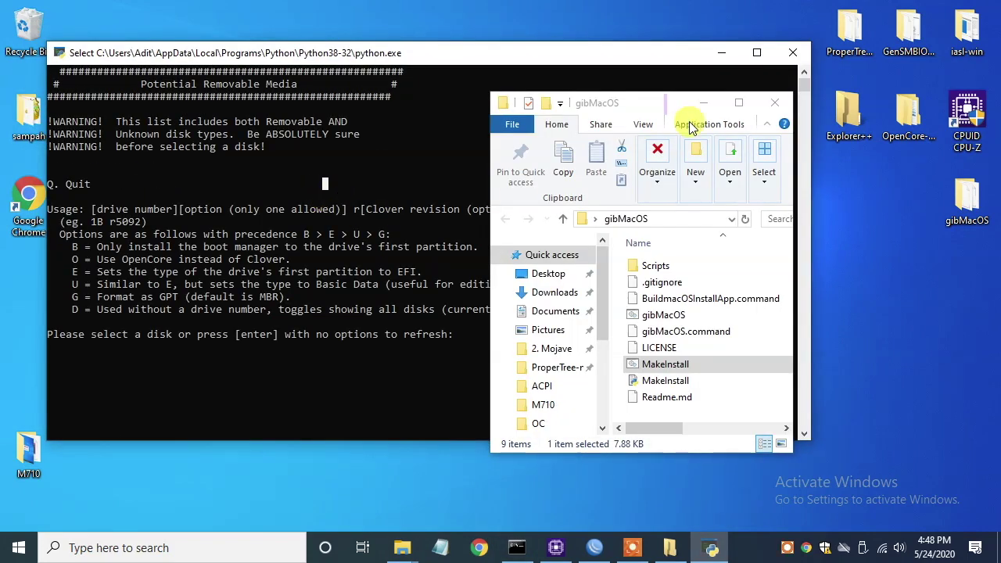
left_click(771, 104)
left_click(499, 333)
type("d")
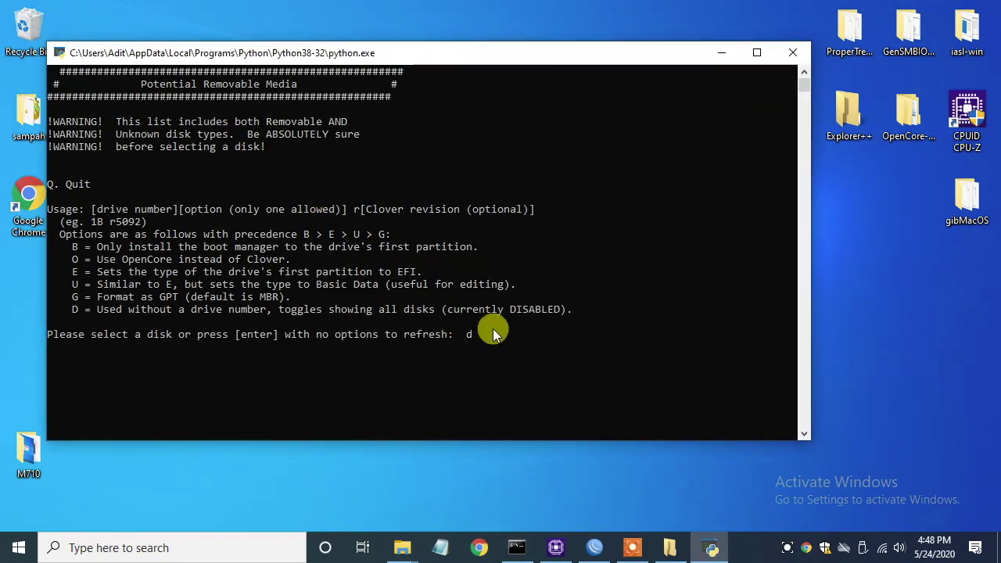
key("Return")
scroll(191, 241, "down", 1)
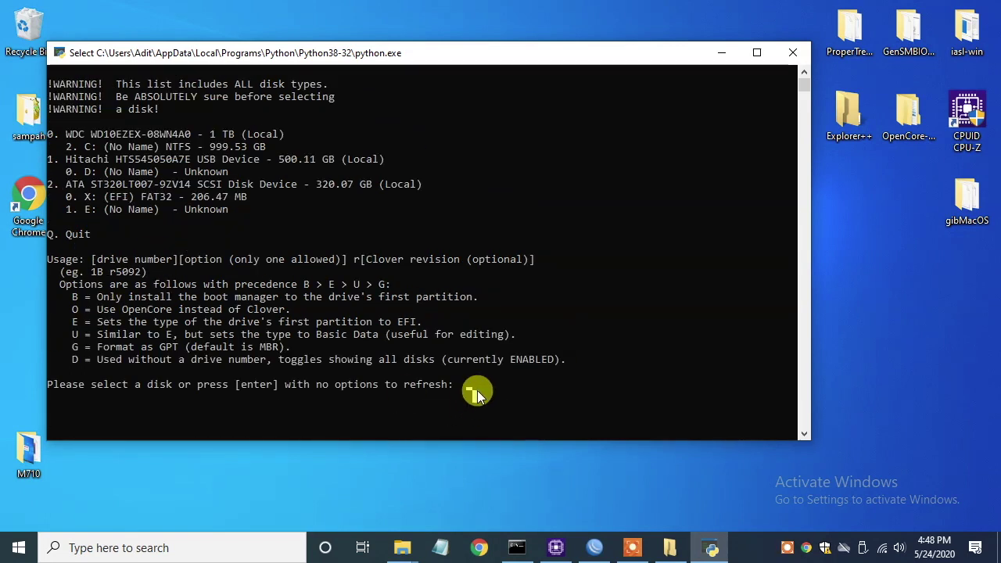
- Install OpenCore on disk 2, the 320.07 GB ATA drive, by entering the disk number with the options BOEU
left_click_drag(108, 294, 367, 296)
type("B")
left_click_drag(121, 309, 243, 309)
type("O")
left_click_drag(100, 322, 182, 325)
type("E")
left_click_drag(122, 334, 200, 334)
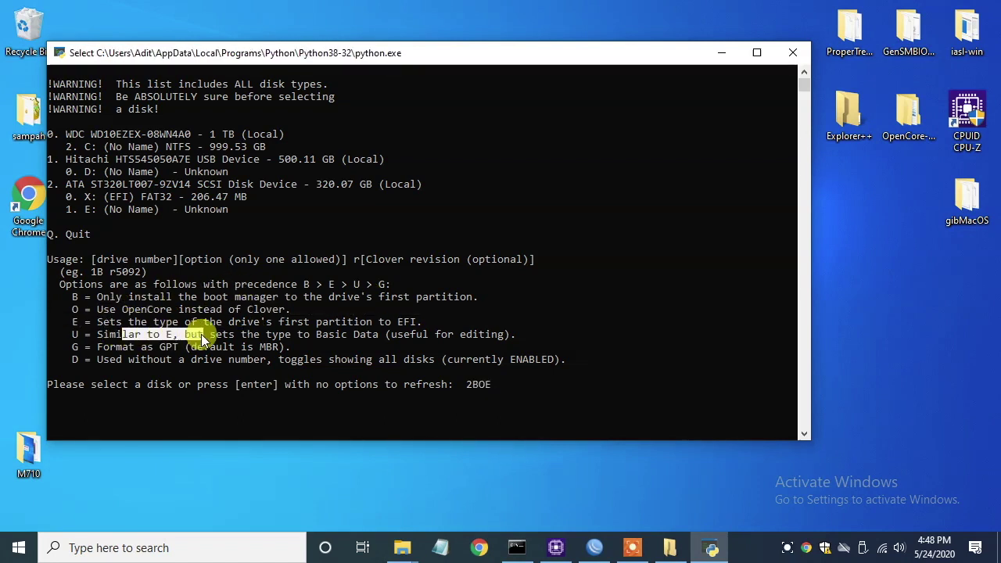
type("U")
key("Return")
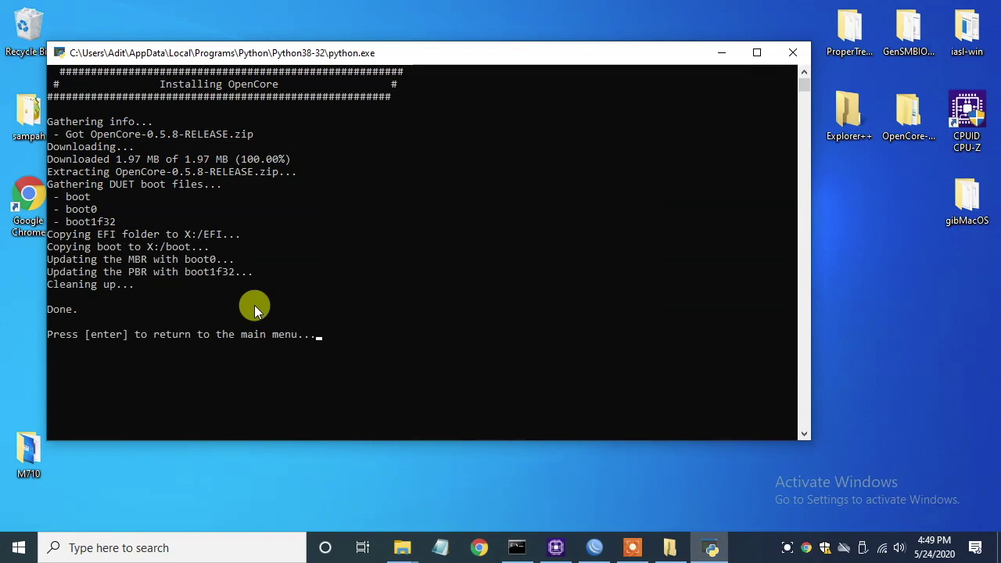
- Close the MakeInstall console, switch to Explorer++, and open the EFI\OC folder on drive X: with its subfolders expanded
left_click(798, 49)
double_click(849, 114)
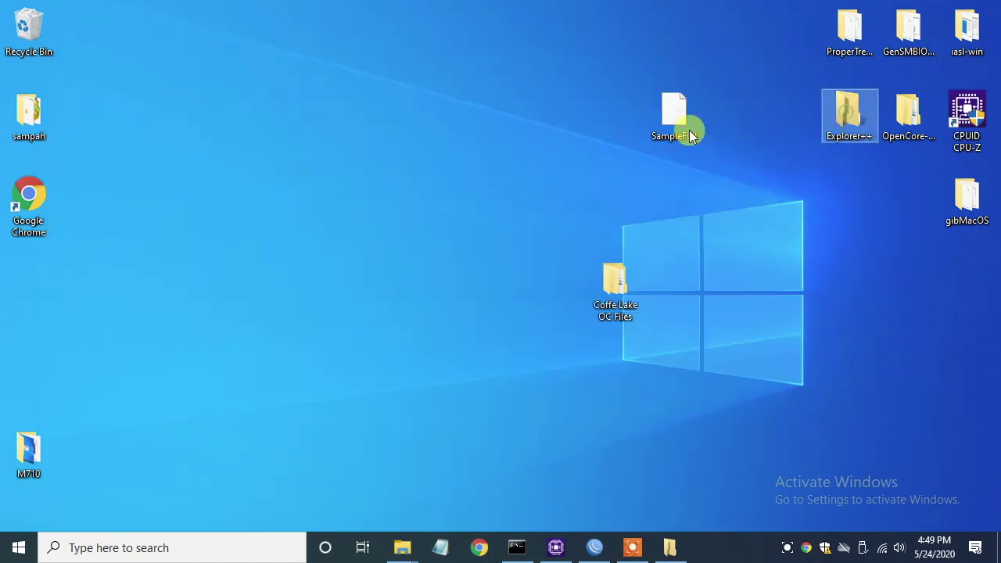
left_click(402, 250)
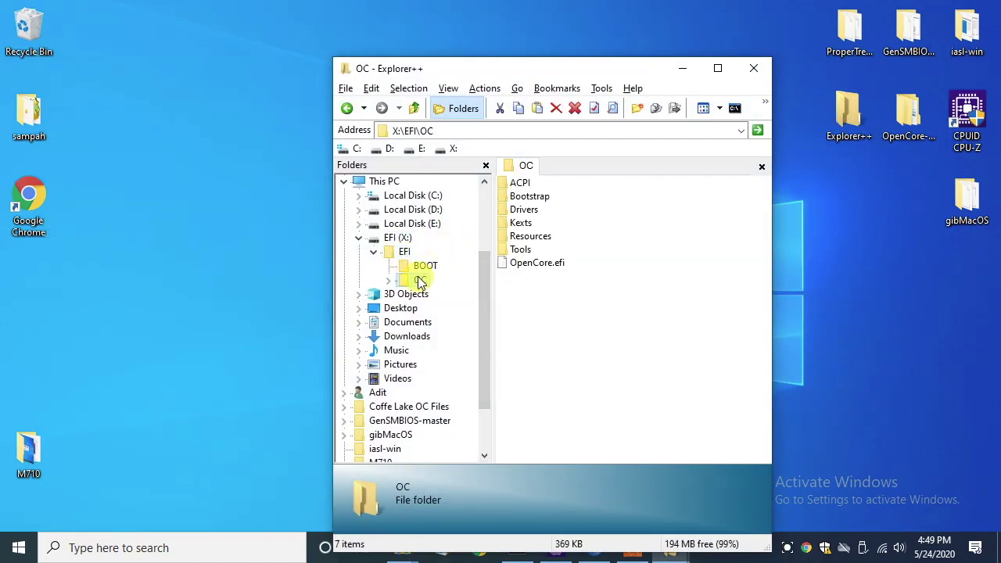
left_click(388, 282)
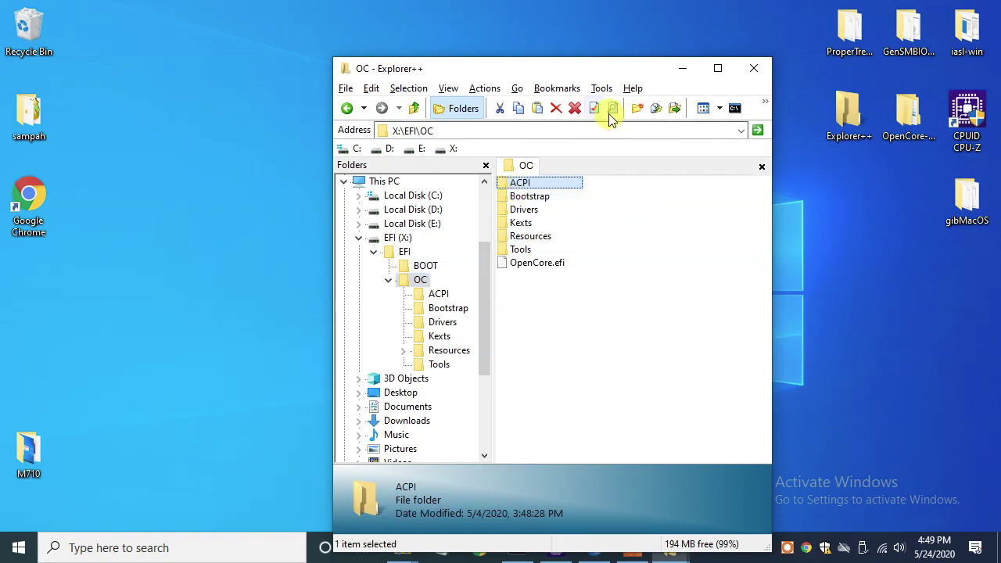
- Place Explorer++ and the opened Coffe Lake OC Files desktop folder side by side
key("super+Left")
left_click(775, 152)
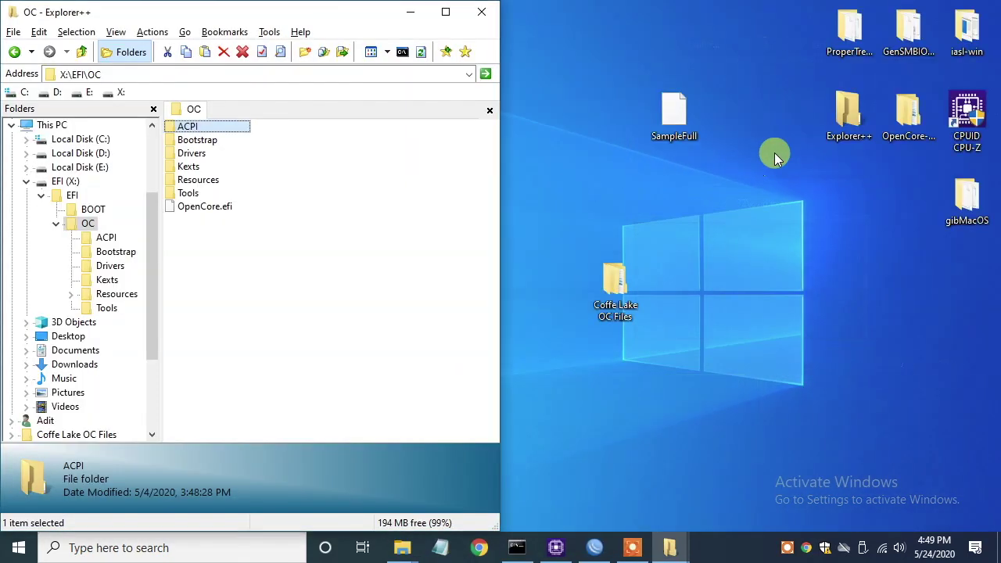
double_click(620, 282)
key("super+Right")
left_click(665, 208)
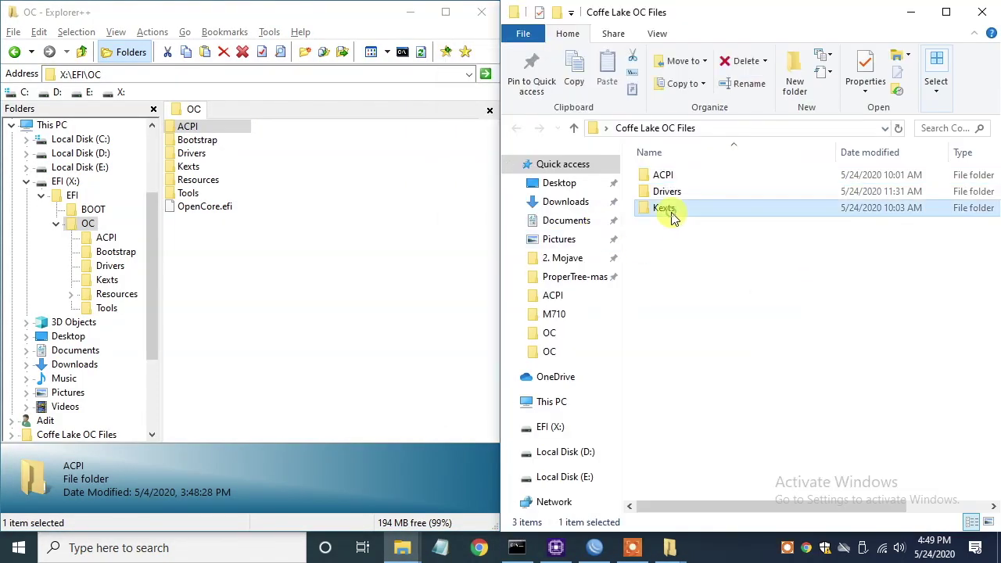
- Permanently delete the ACPI, Drivers and Kexts folders from X:\EFI\OC
left_click(200, 126)
left_click(242, 51)
key("Return")
left_click(649, 191)
left_click(207, 139)
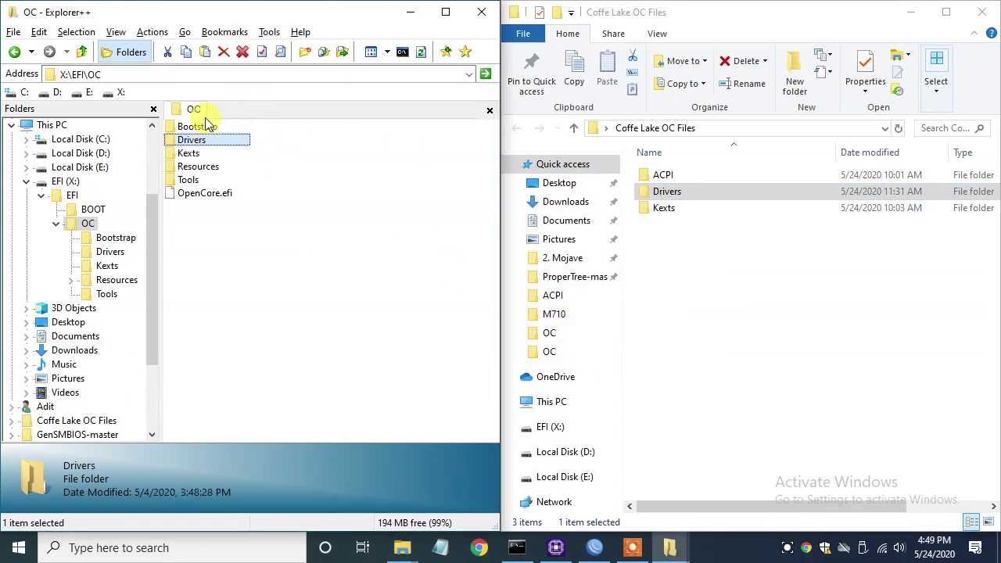
key("shift+Delete")
left_click(563, 334)
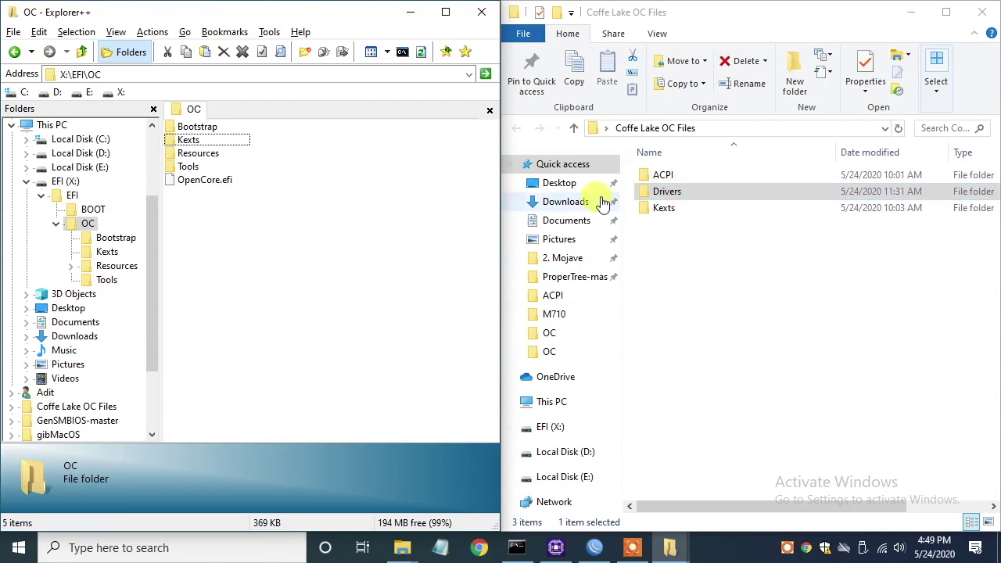
left_click(663, 207)
left_click(188, 139)
left_click(242, 52)
left_click(575, 334)
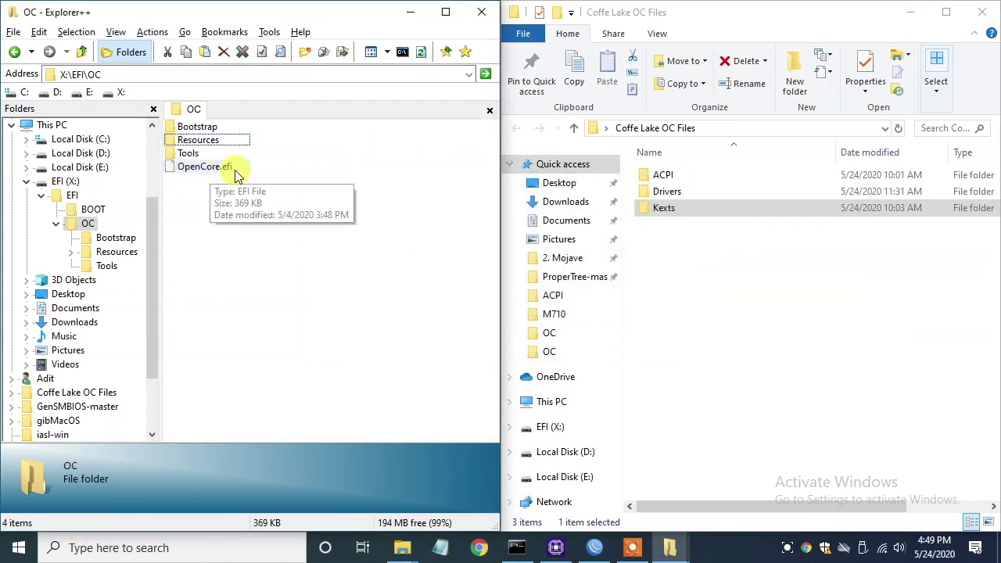
- Copy the ACPI, Drivers and Kexts folders from Coffe Lake OC Files into X:\EFI\OC, and close the source folder
left_click_drag(743, 258, 687, 168)
right_click(687, 189)
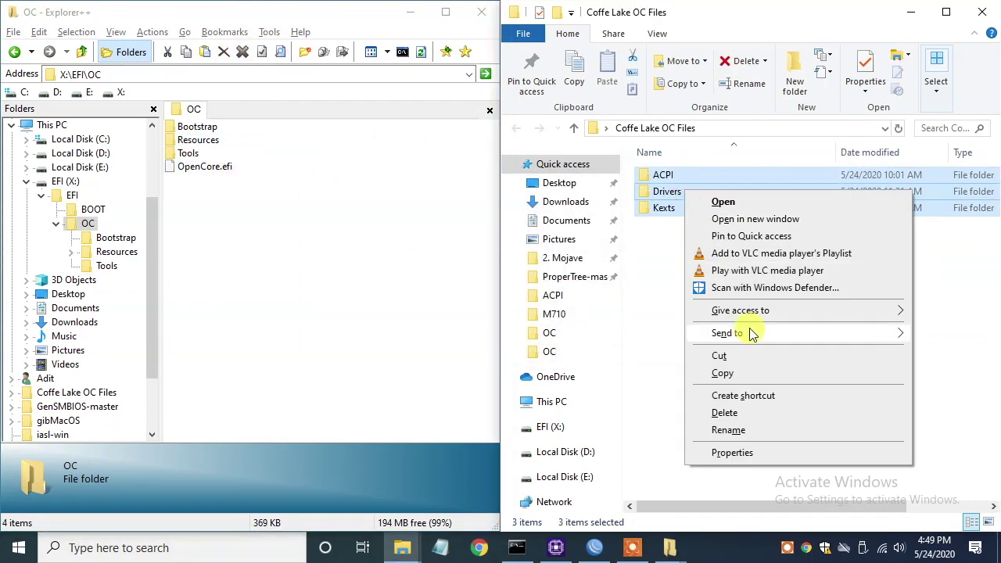
left_click(736, 376)
right_click(329, 244)
left_click(364, 330)
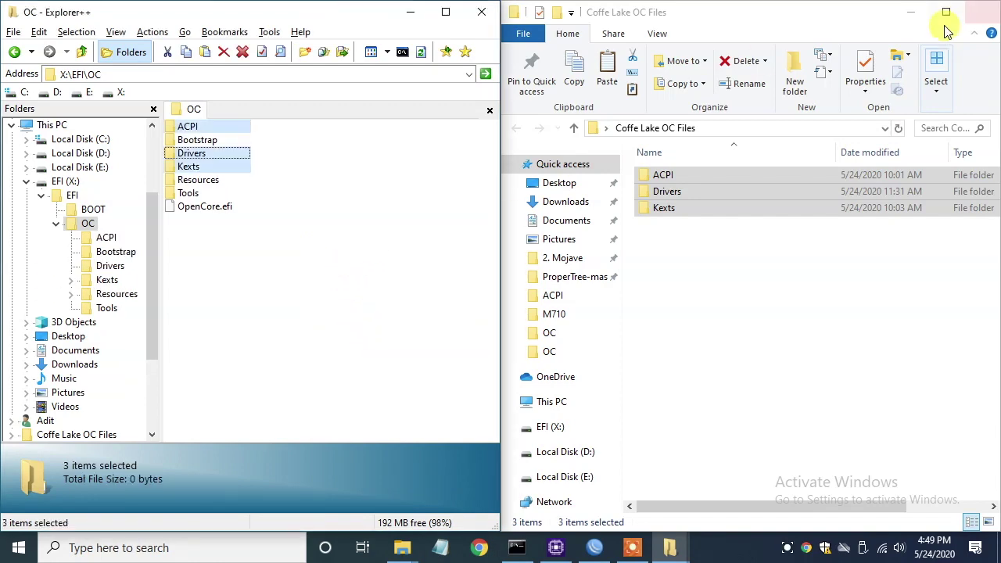
left_click(982, 12)
- Copy the SampleFull file from the desktop into X:\EFI\OC
right_click(671, 125)
left_click(714, 291)
right_click(239, 273)
left_click(277, 358)
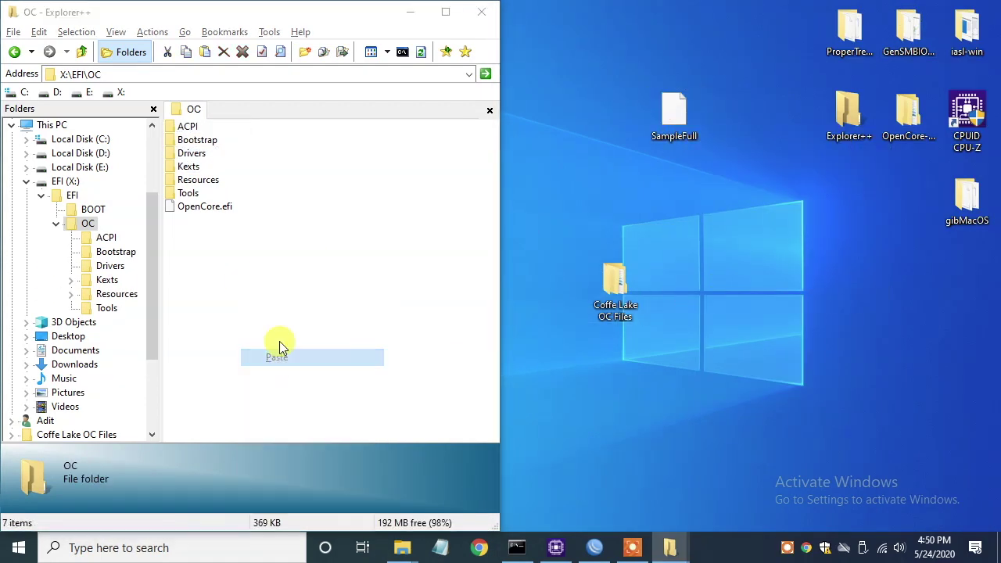
- Rename the copied SampleFull.plist to config.plist in lowercase and refresh the folder
right_click(222, 221)
left_click(273, 417)
type("CONFIG.plist")
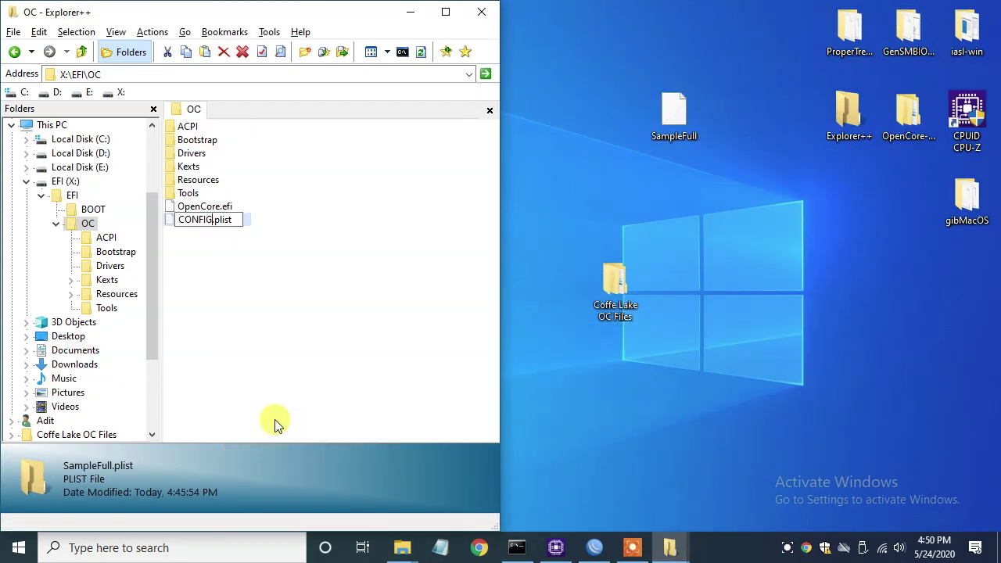
key("Return")
type("config")
key("Return")
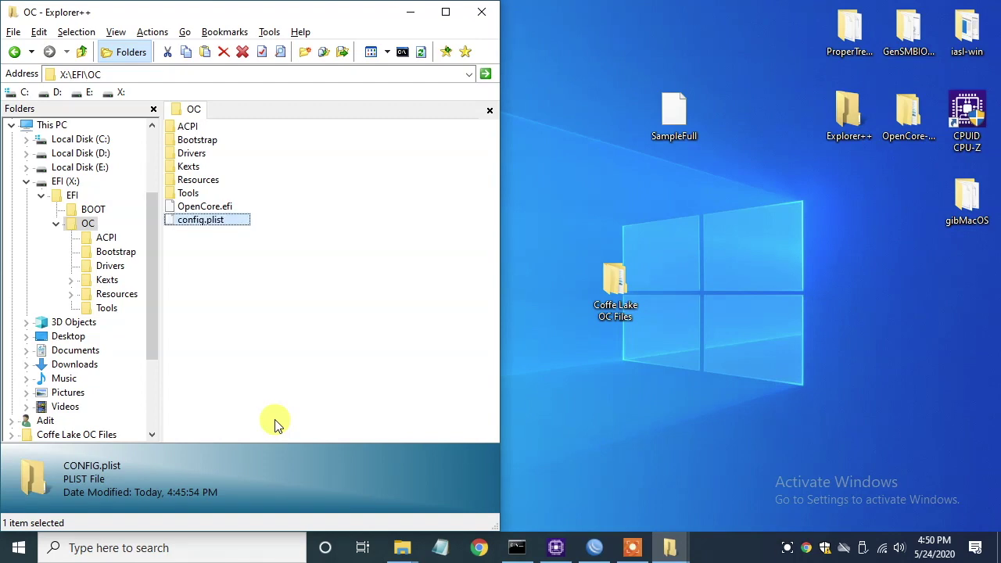
key("F5")
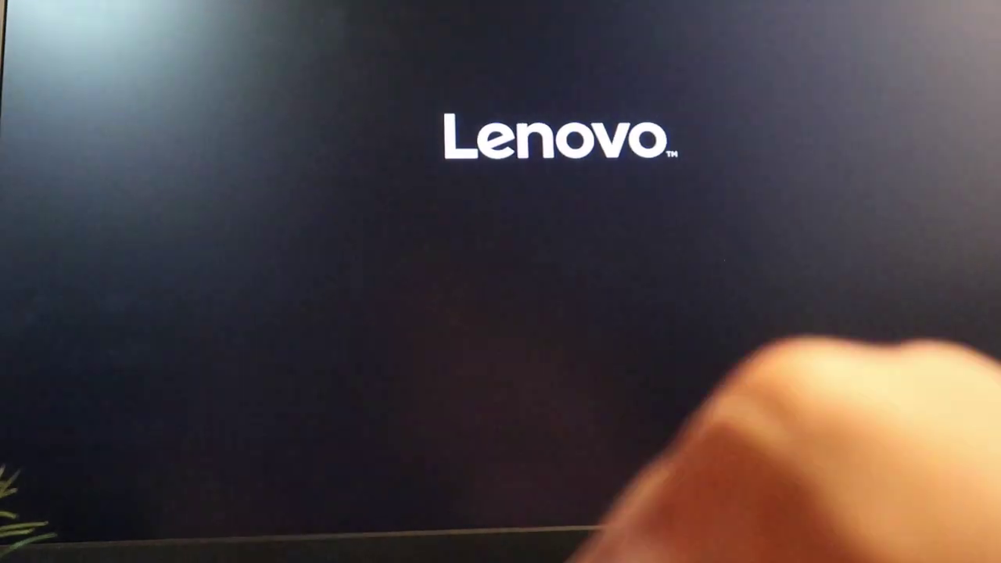
- Enter the Lenovo BIOS setup at startup, and save the configuration and reset the computer
key("F1")
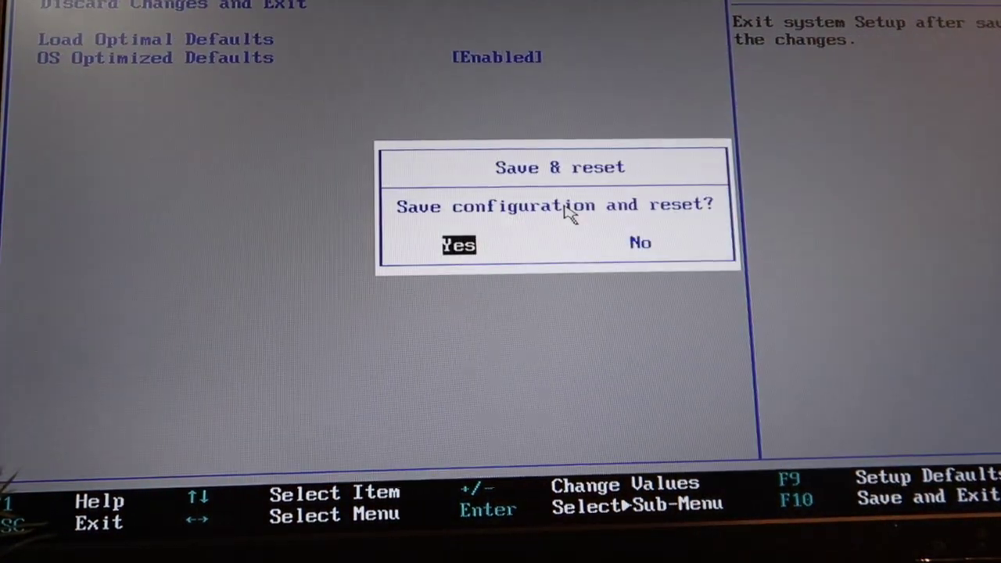
key("Return")
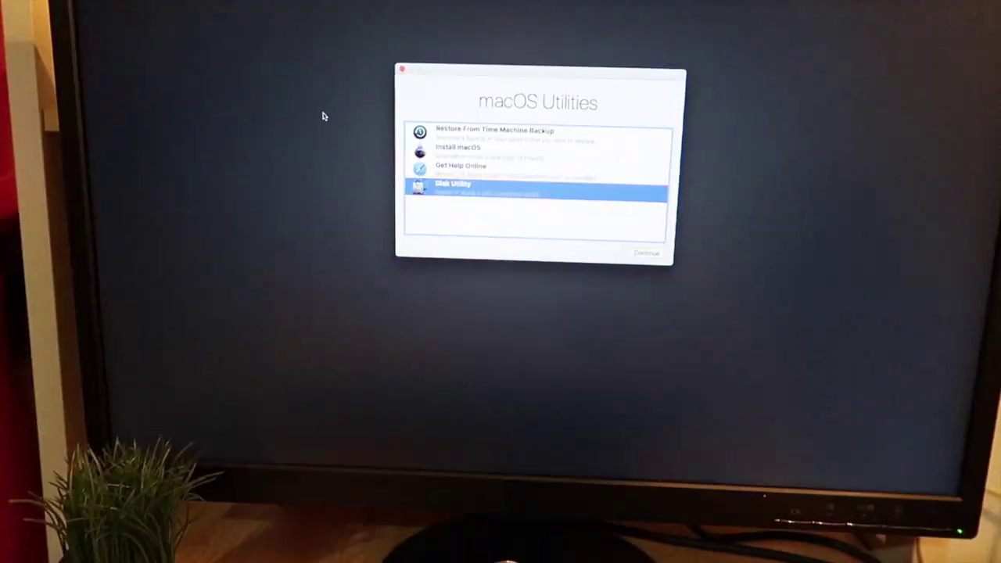
- Install macOS Catalina on the disk macOS, and boot the macOS Installer entry from the OpenCore menu
key("Up")
key("Up")
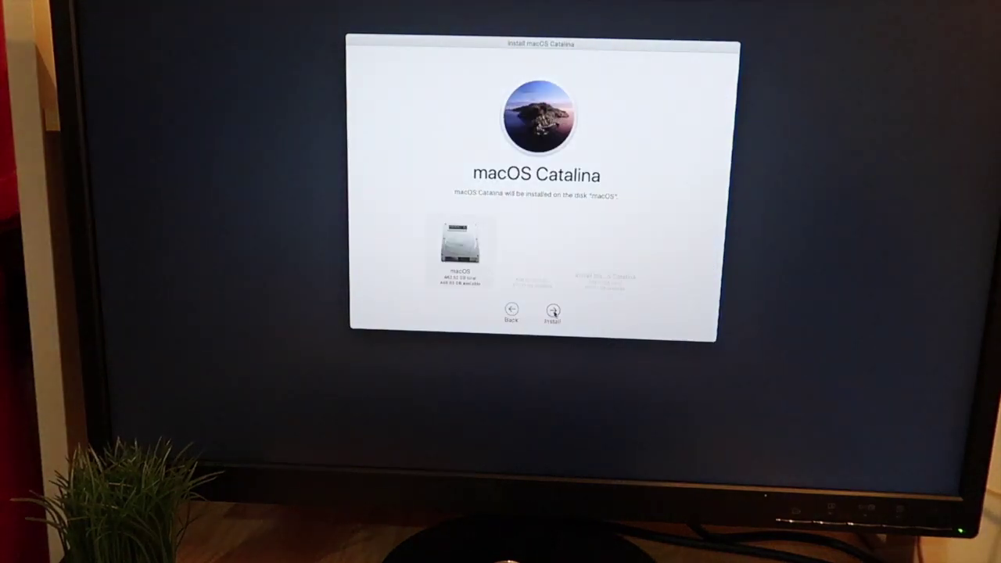
left_click(553, 313)
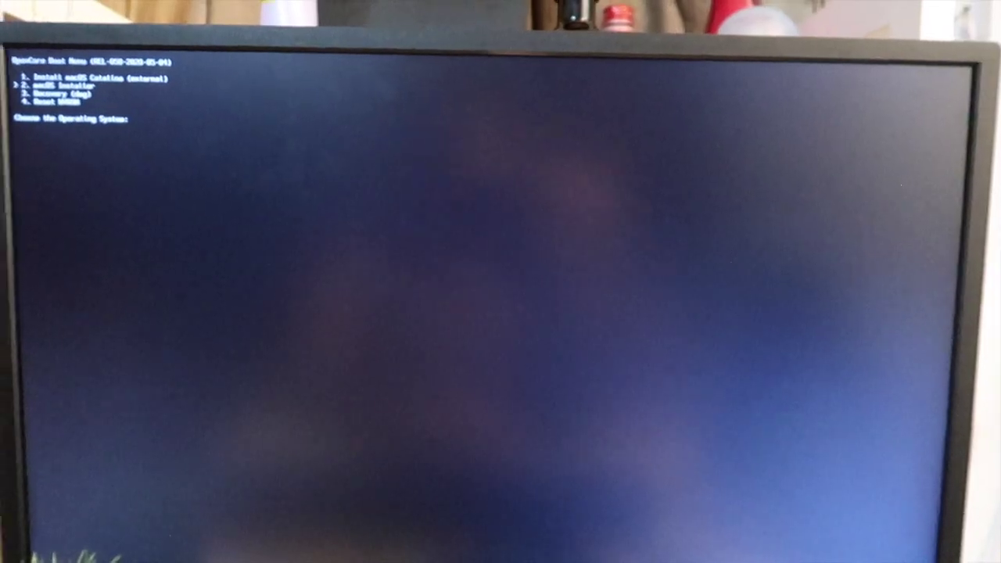
key("Return")
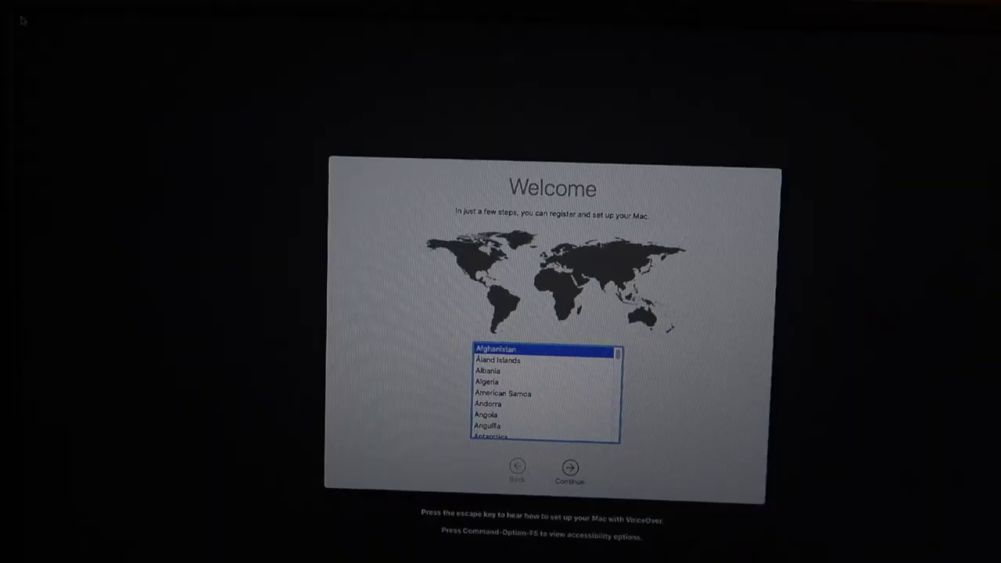
- Choose a country on the Welcome page and continue through the setup pages to the computer account form
scroll(510, 424, "down", 10)
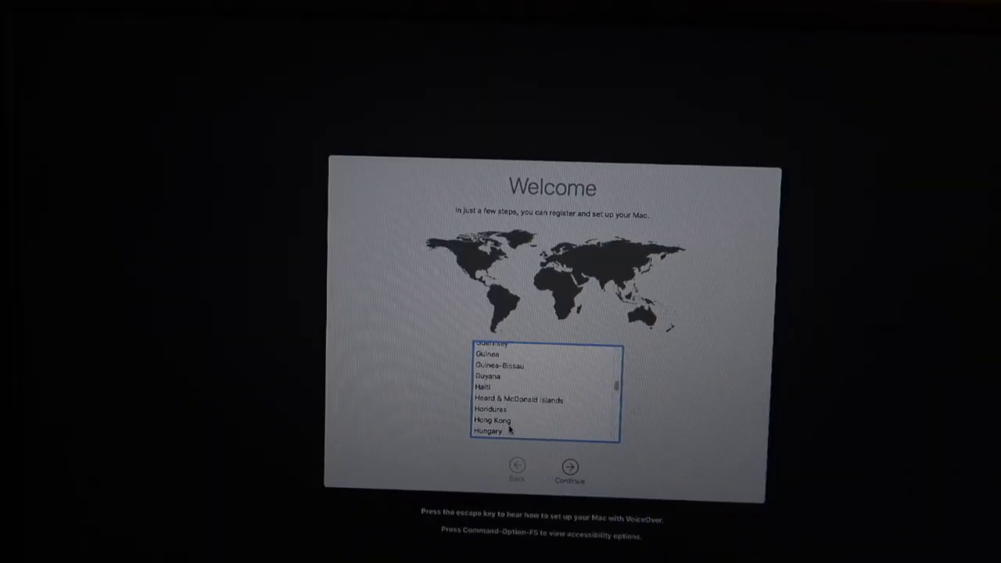
left_click(570, 466)
left_click(570, 467)
left_click(570, 469)
left_click(570, 469)
left_click(570, 469)
- Fill in the computer account form with the full name and the account password, entered twice
type("dil")
left_click(532, 320)
type("****")
key("Tab")
type("****")
- Create the account, go through the remaining setup pages, and continue past the Keyboard Setup Assistant introduction
left_click(571, 469)
left_click(570, 469)
left_click(570, 469)
left_click(570, 469)
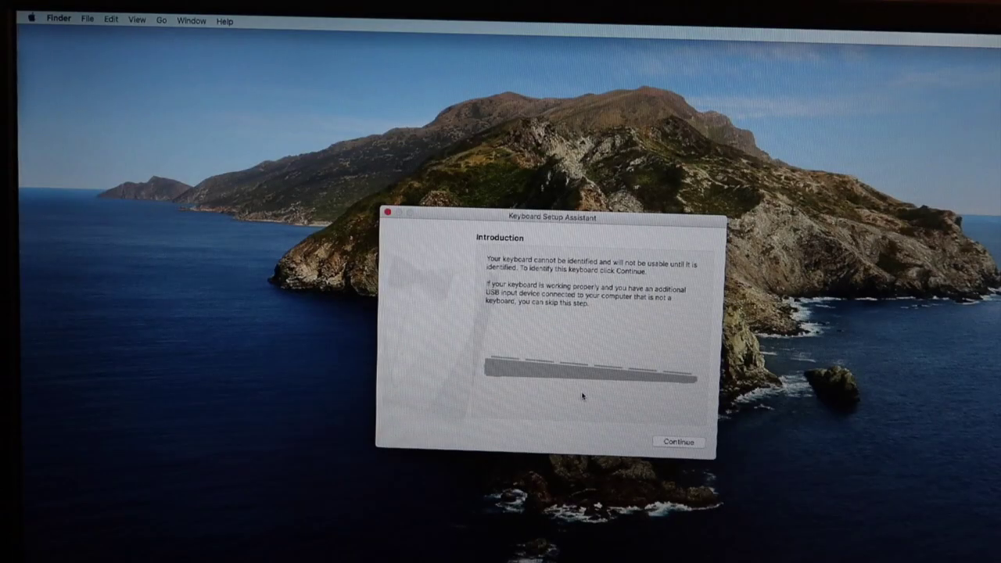
key("Return")
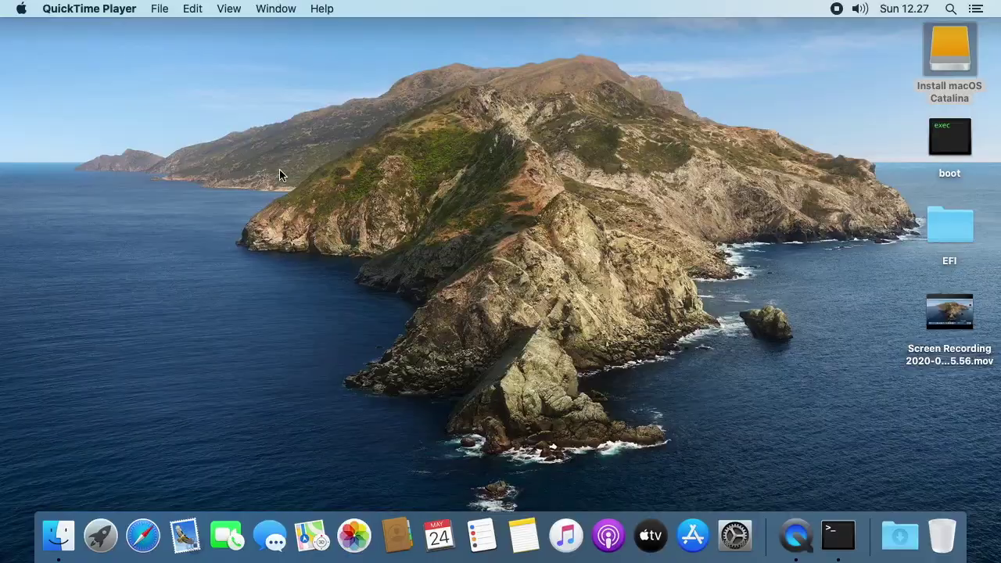
- Check the system overview, displays, storage, memory and support pages in About This Mac, and close the window
left_click(85, 78)
left_click(21, 9)
left_click(435, 189)
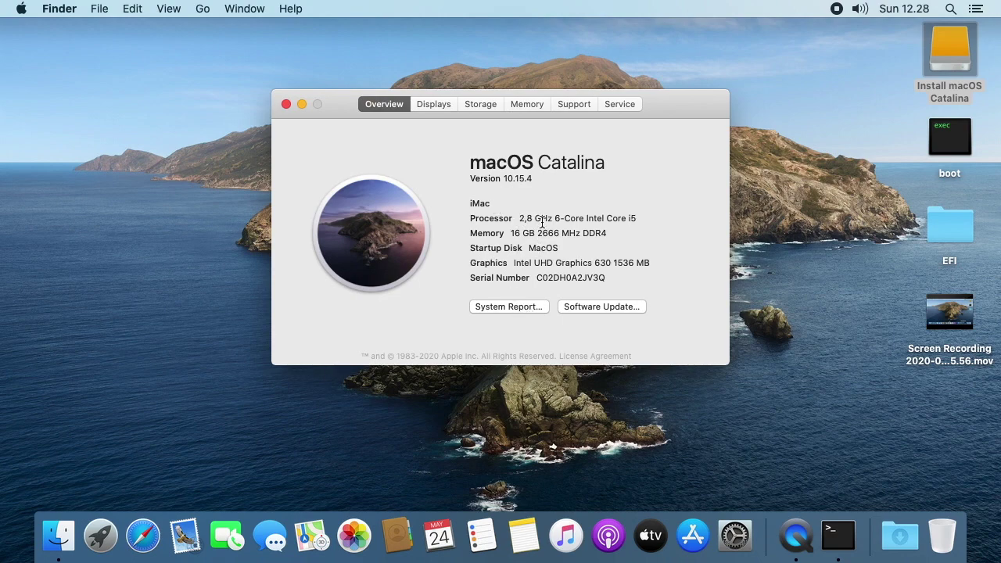
left_click(435, 104)
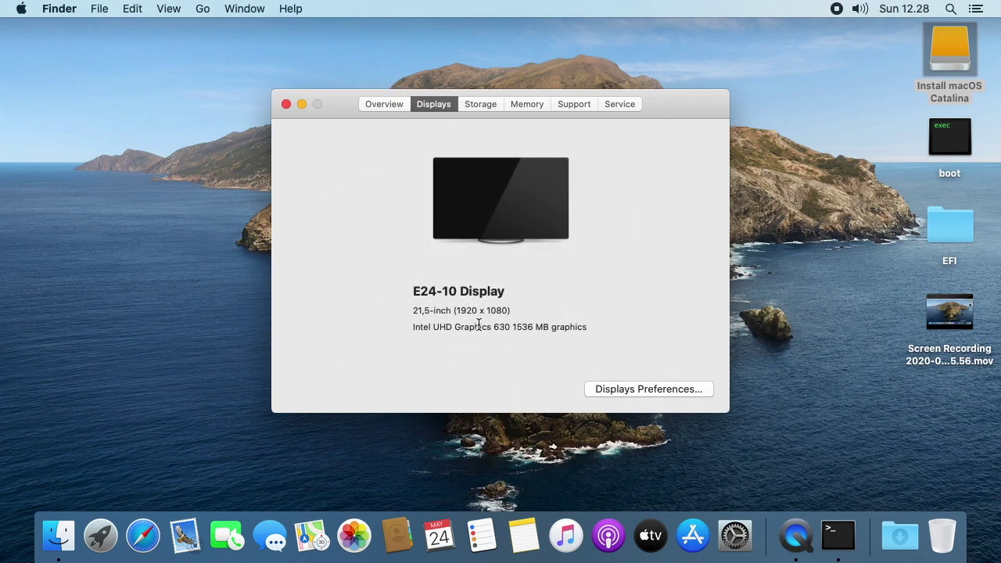
left_click(480, 104)
left_click(526, 104)
left_click(574, 104)
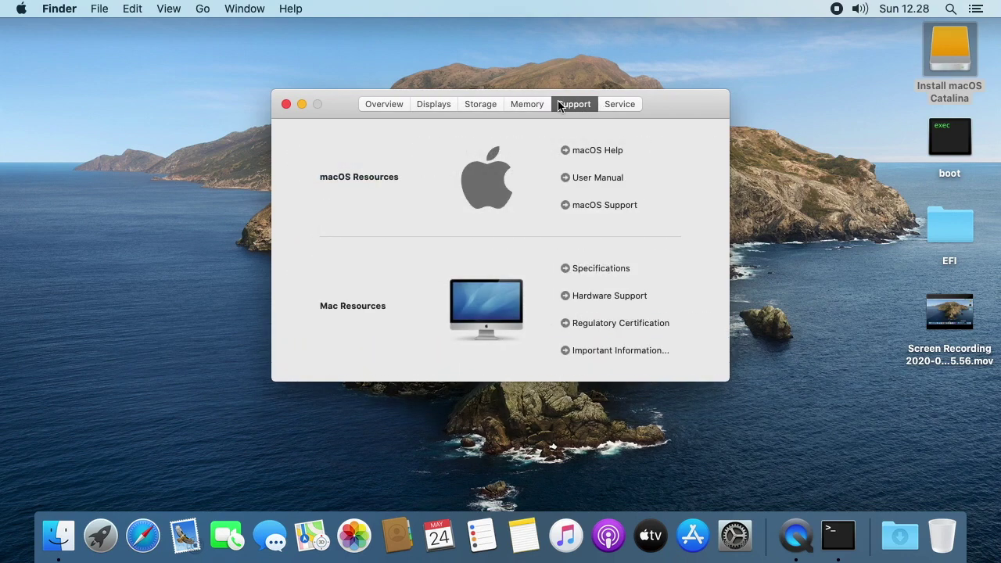
key("super+w")
- Try out the system sound volume control
left_click(862, 7)
left_click(923, 63)
mouse_move(855, 33)
left_mouse_down()
mouse_move(749, 33)
mouse_move(856, 32)
left_mouse_up()
left_click(862, 8)
left_click(898, 48)
left_click(861, 10)
left_click(855, 33)
left_click(860, 9)
left_click(856, 33)
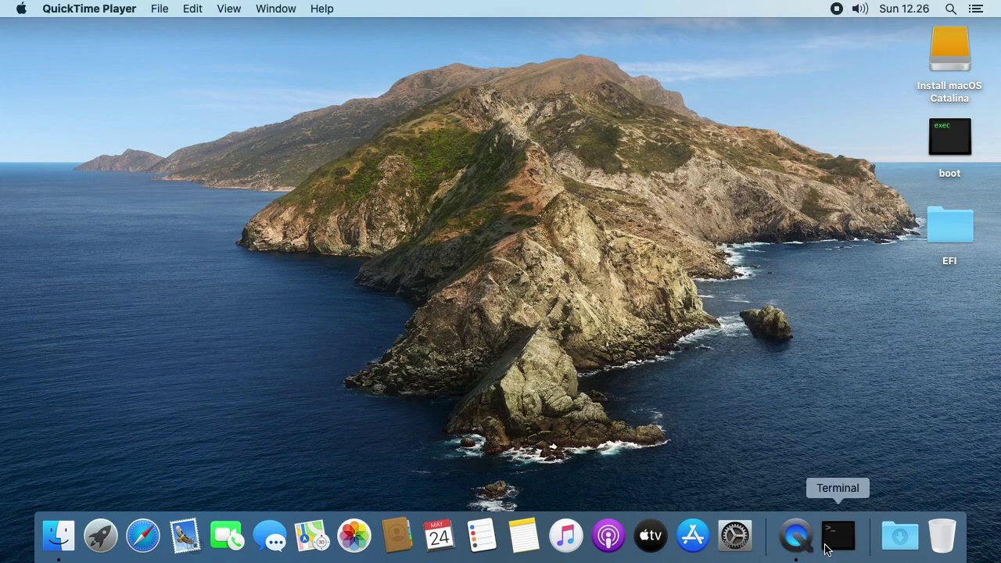
- Open Terminal and create a mount point with sudo mkdir /Volumes/Efi, entering the account password
left_click(837, 537)
type("mkdir /Volumes/Efi")
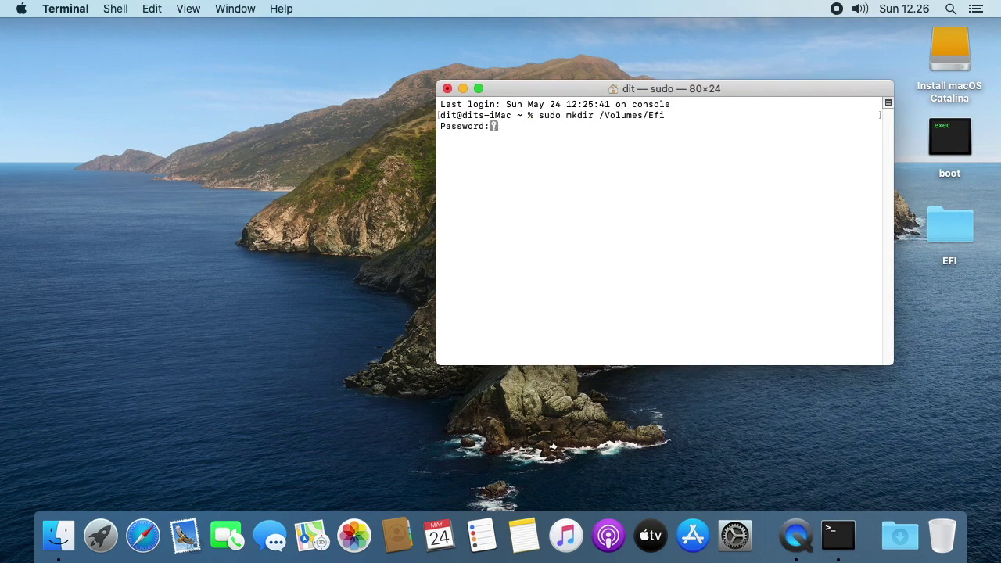
key("Return")
- Mount the internal EFI partition with sudo mount -t msdos /dev/disk0s1 /Volumes/Efi
key("Up")
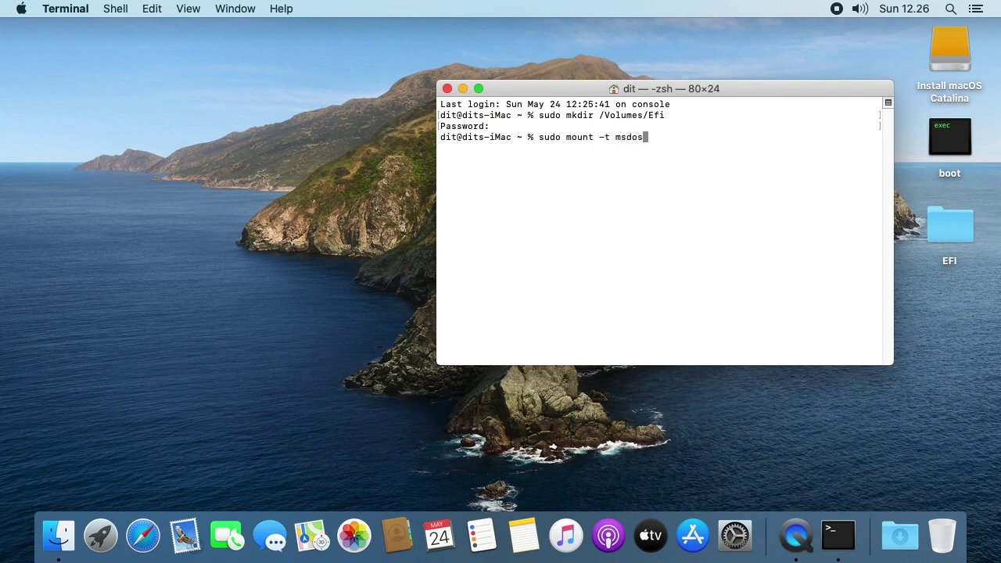
type("disk")
key("Tab")
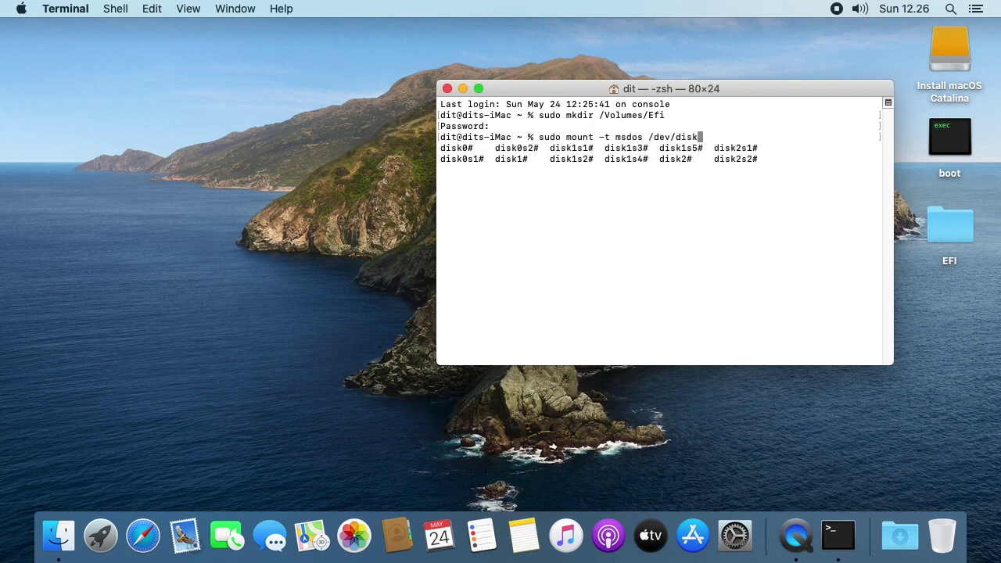
type("0s1 /volu")
key("Tab")
type("Efi")
key("Return")
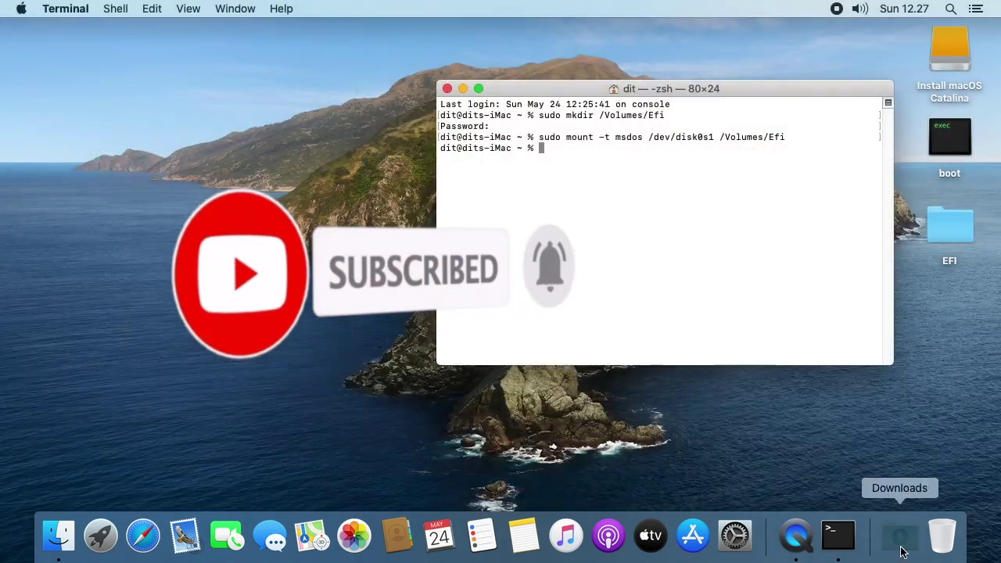
- Open the mounted EFI volume in a Finder window and move the window away from the desktop items
left_click(901, 547)
left_click(899, 476)
left_click(236, 273)
left_click_drag(363, 73, 266, 72)
- Copy the boot file and the EFI folder from the desktop to the EFI volume
left_click_drag(909, 118, 965, 243)
right_click(959, 226)
left_click(792, 419)
key("super+v")
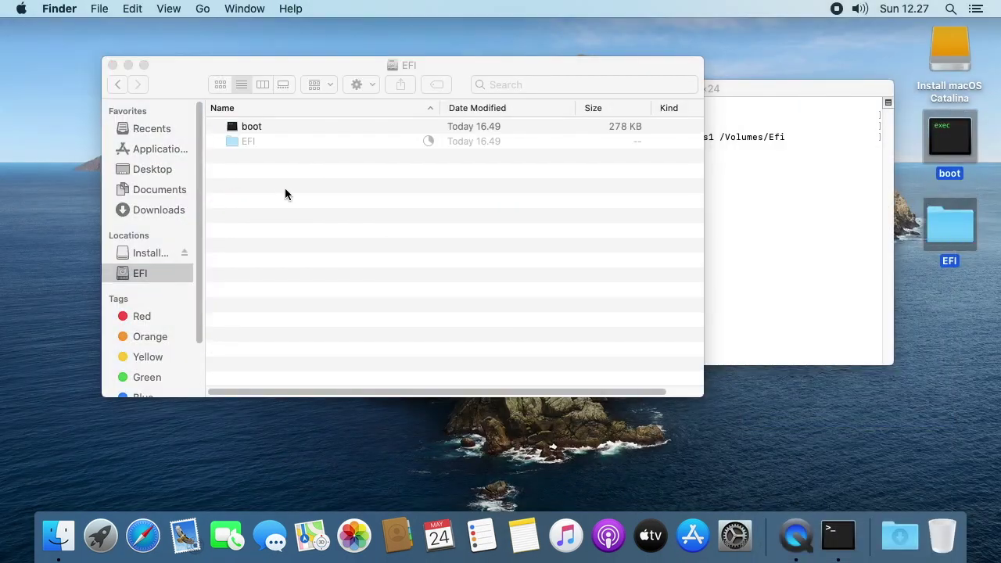
- Expand the copied EFI folder to check its contents, and close the Finder and Terminal windows
left_click(215, 141)
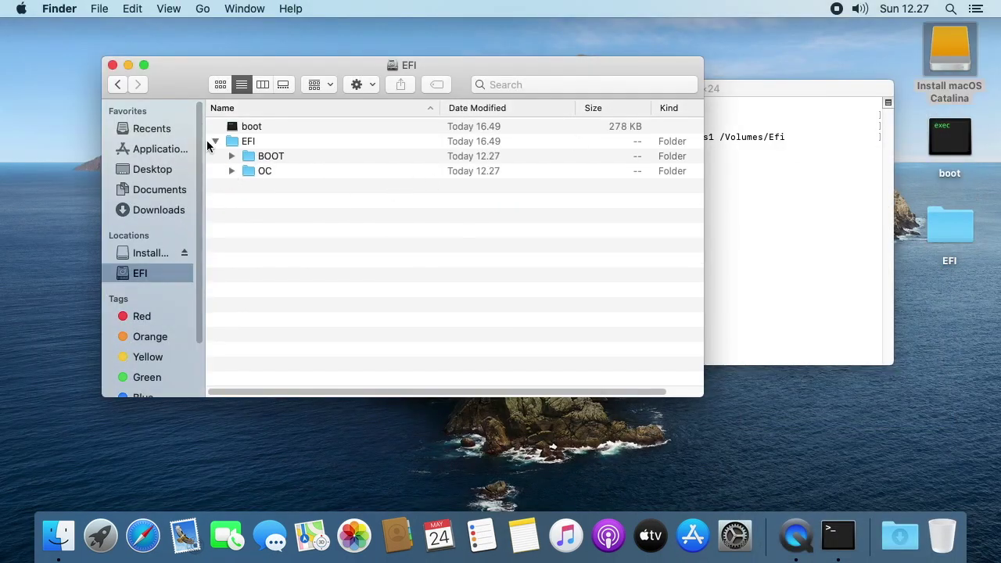
left_click(112, 65)
left_click(448, 84)
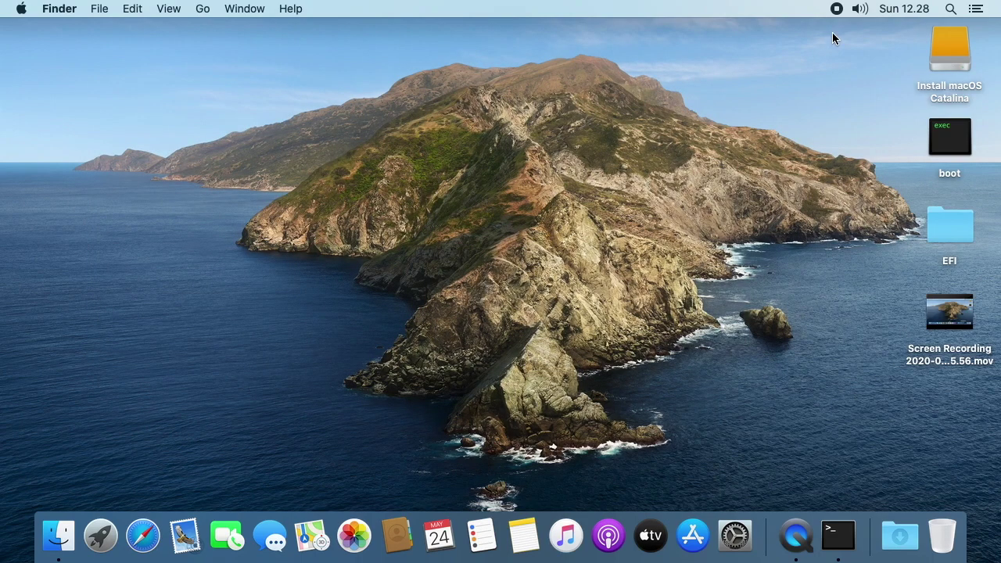